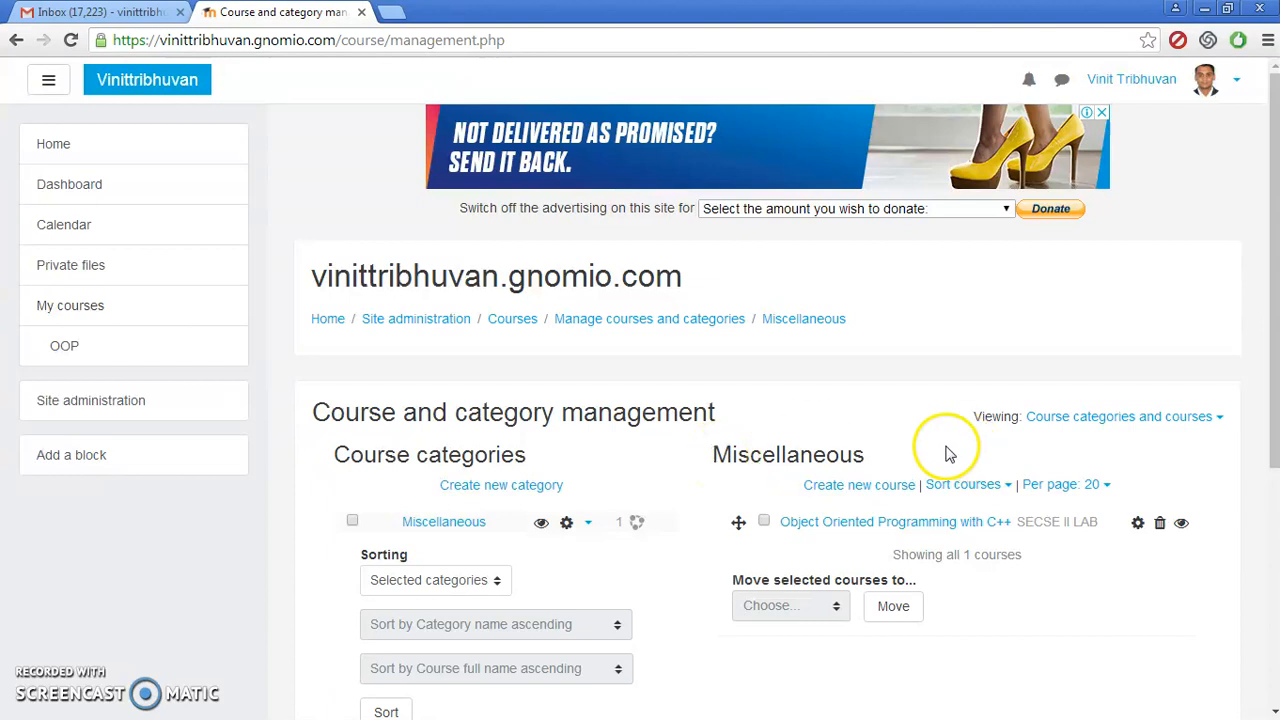
Start a new course in the Miscellaneous category with full name "Data Structures" and short name "DS".
{"action": "left_click", "coordinate": [855, 488]}
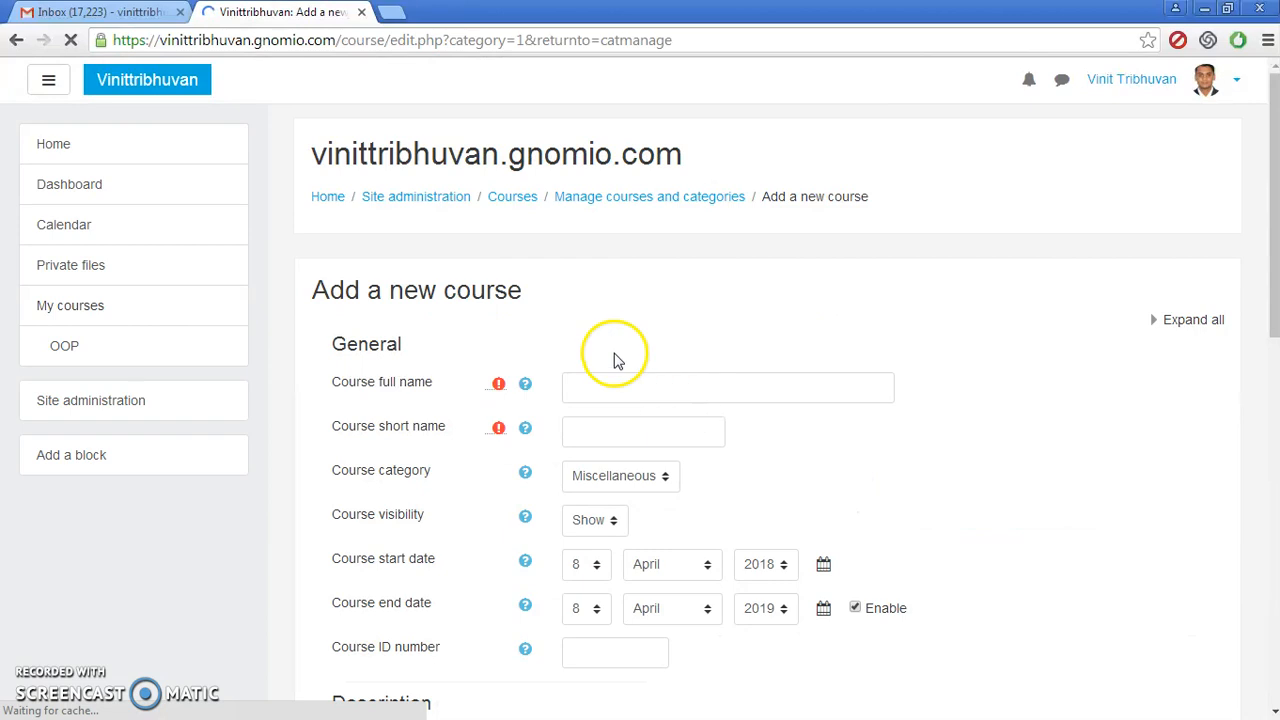
{"action": "left_click", "coordinate": [620, 382]}
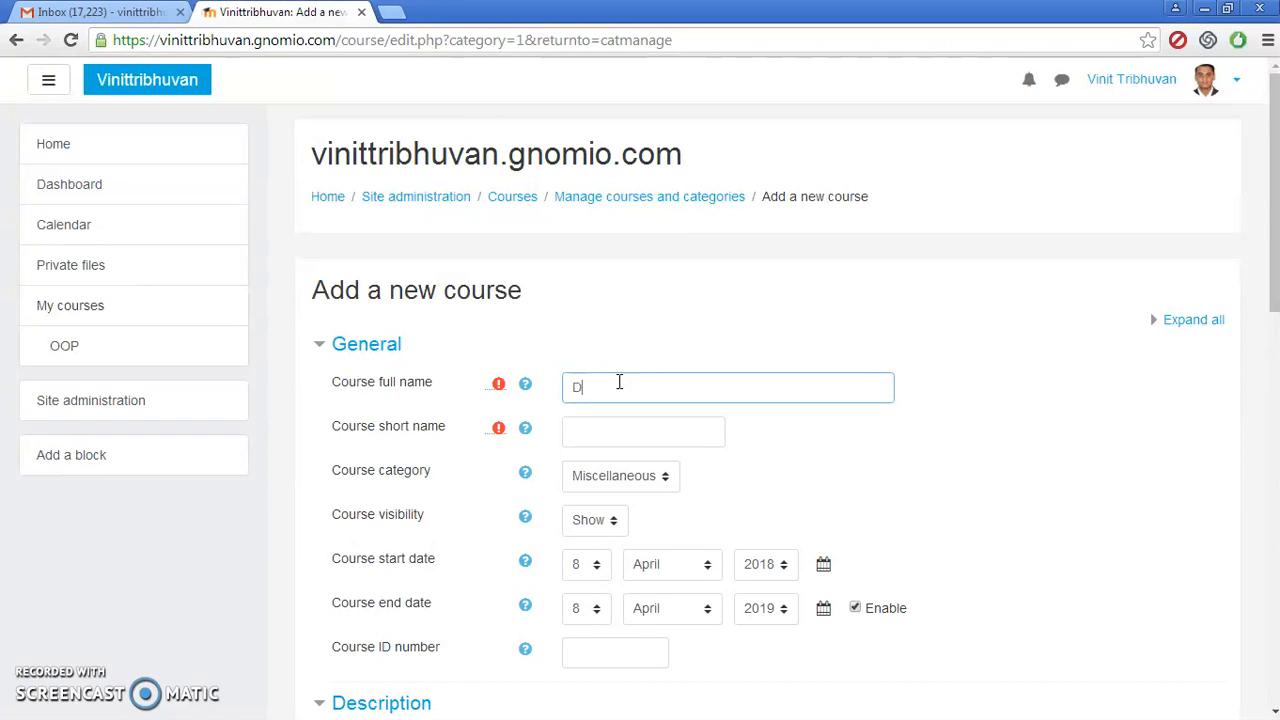
{"action": "type", "text": "Data Structures"}
{"action": "left_click", "coordinate": [630, 437]}
{"action": "type", "text": "DS"}
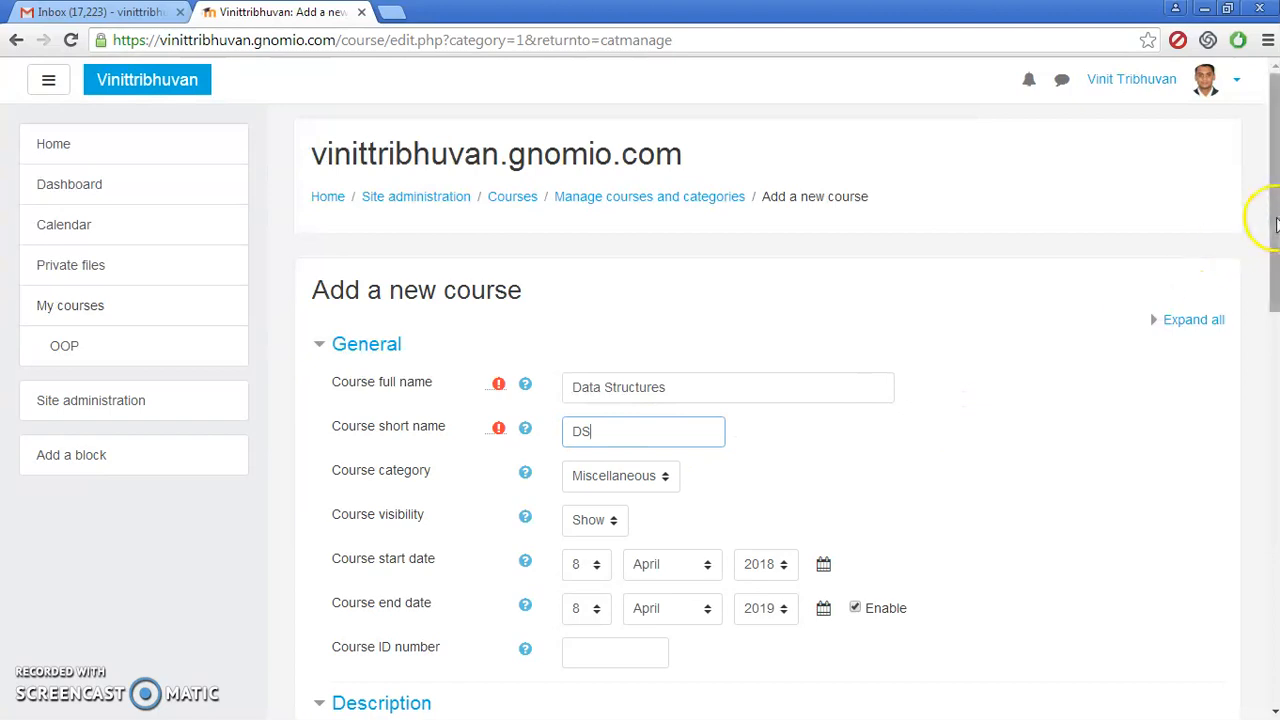
Set the new course's visibility to Show.
{"action": "left_click_drag", "start_coordinate": [1274, 222], "coordinate": [1274, 259]}
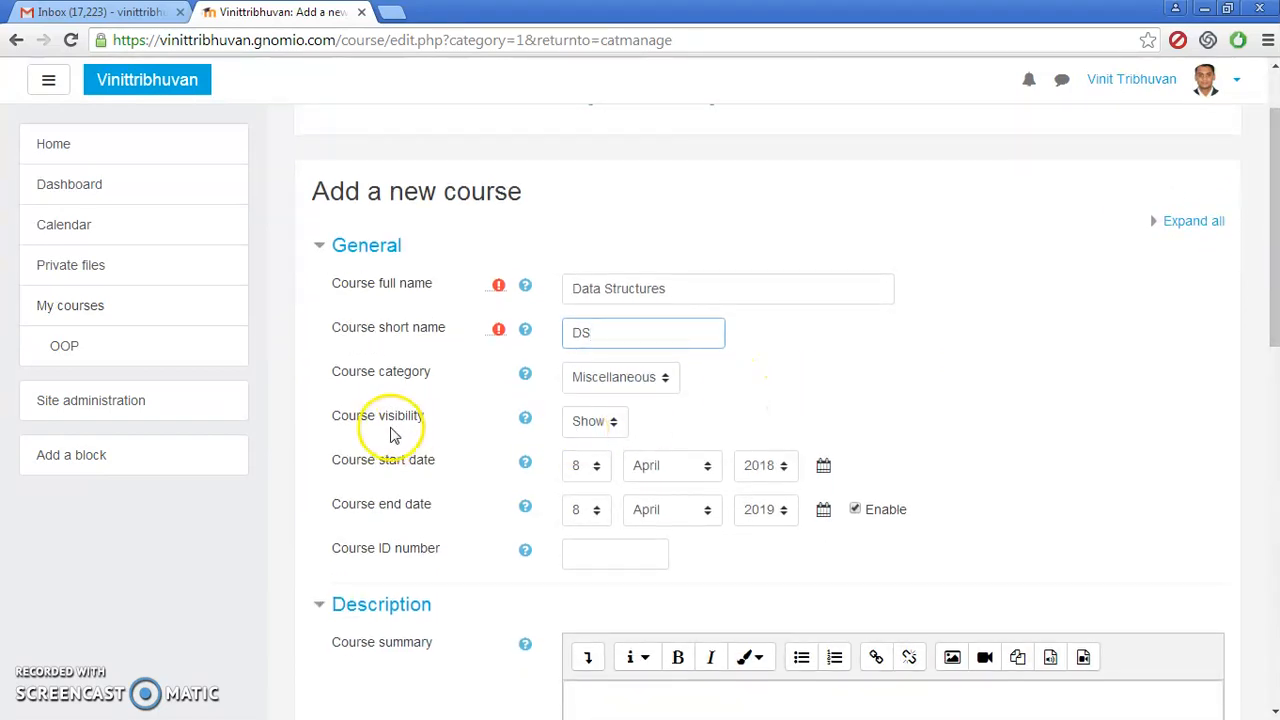
{"action": "left_click", "coordinate": [588, 423]}
{"action": "left_click", "coordinate": [588, 423]}
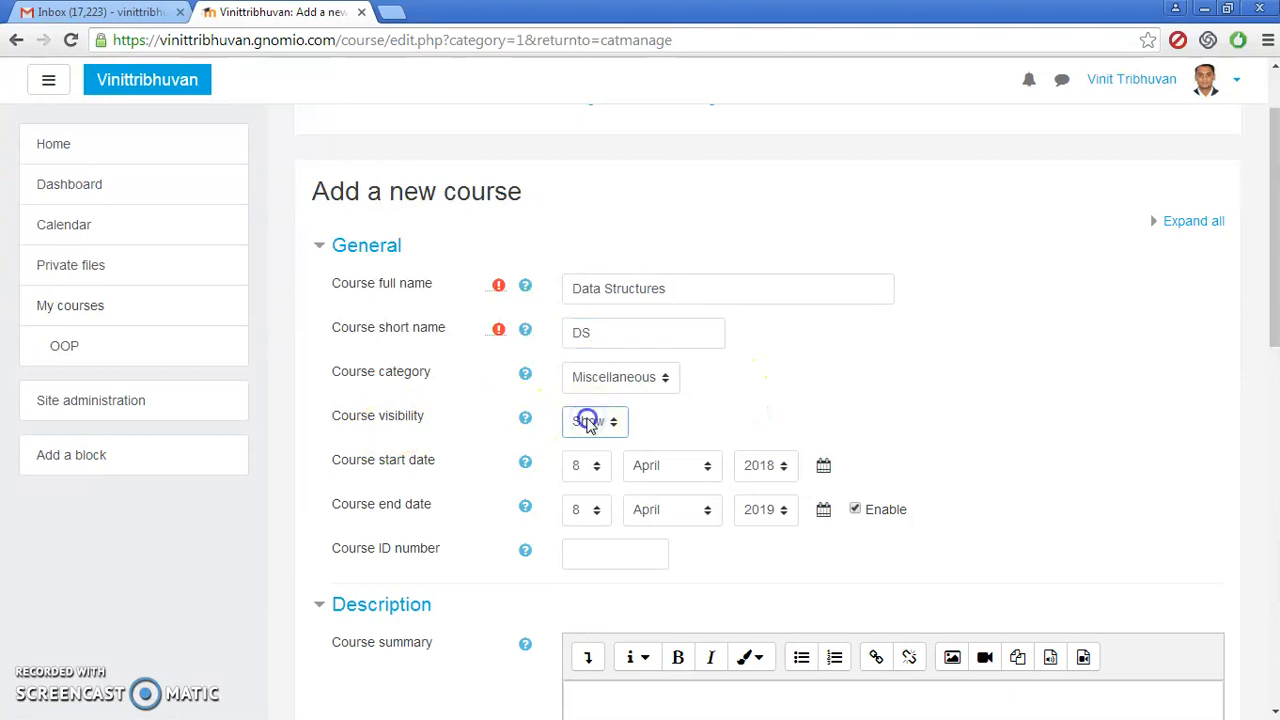
{"action": "left_click", "coordinate": [588, 423]}
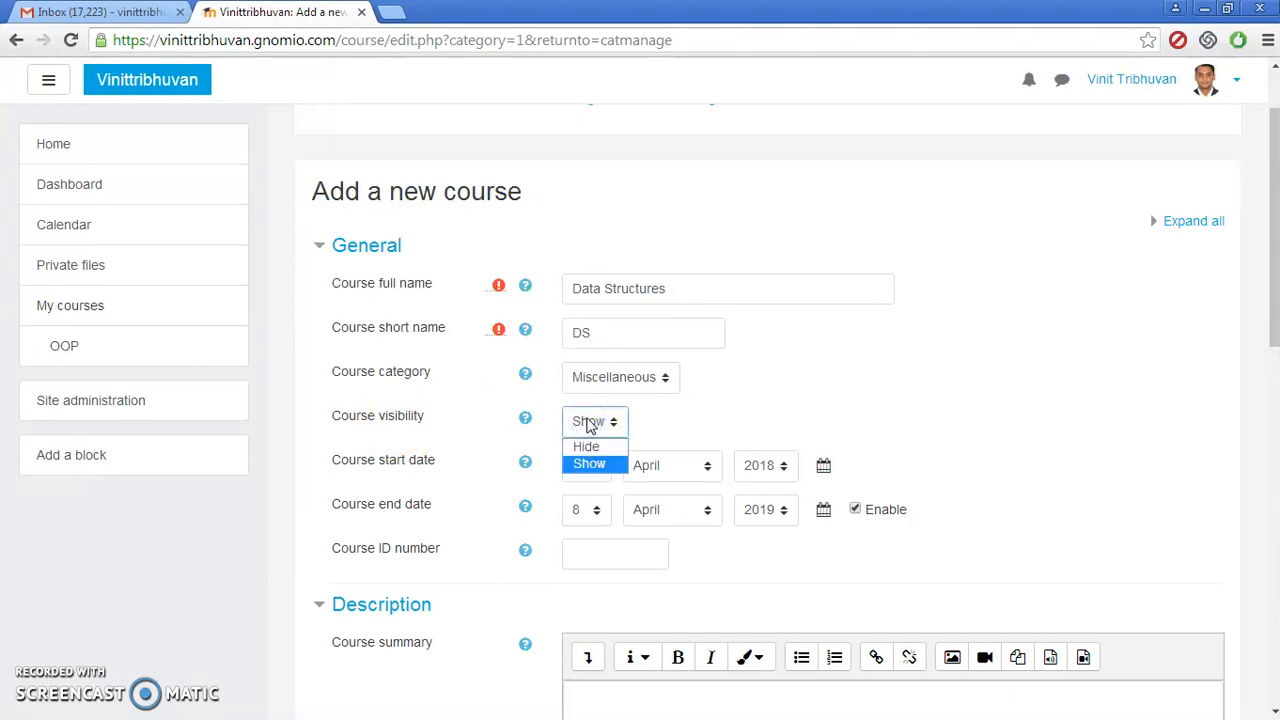
{"action": "left_click", "coordinate": [588, 423]}
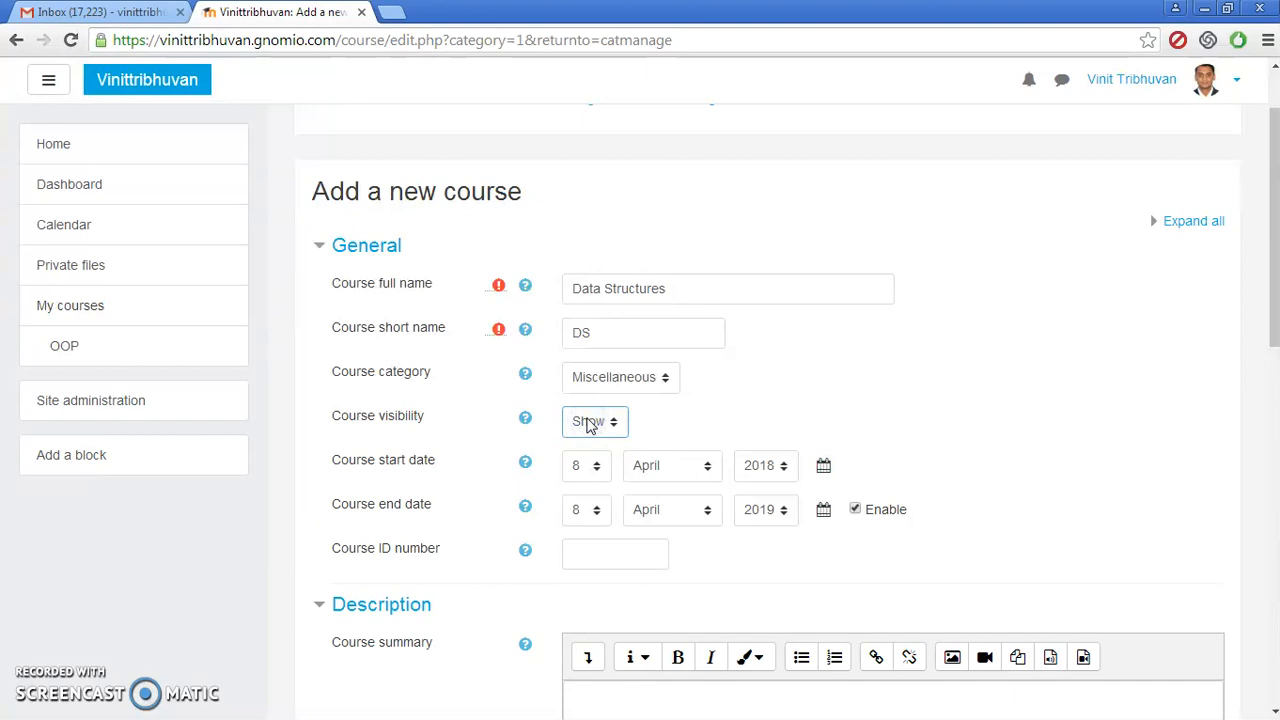
{"action": "left_click", "coordinate": [588, 423]}
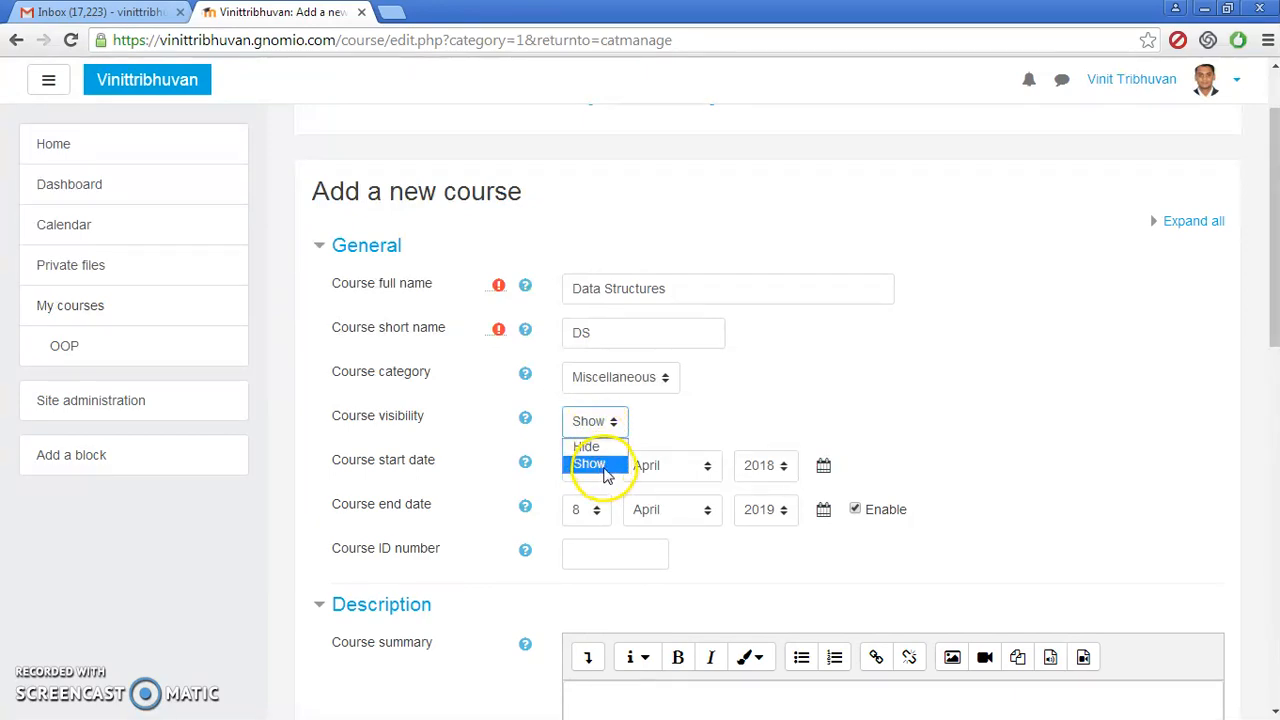
{"action": "left_click", "coordinate": [605, 475]}
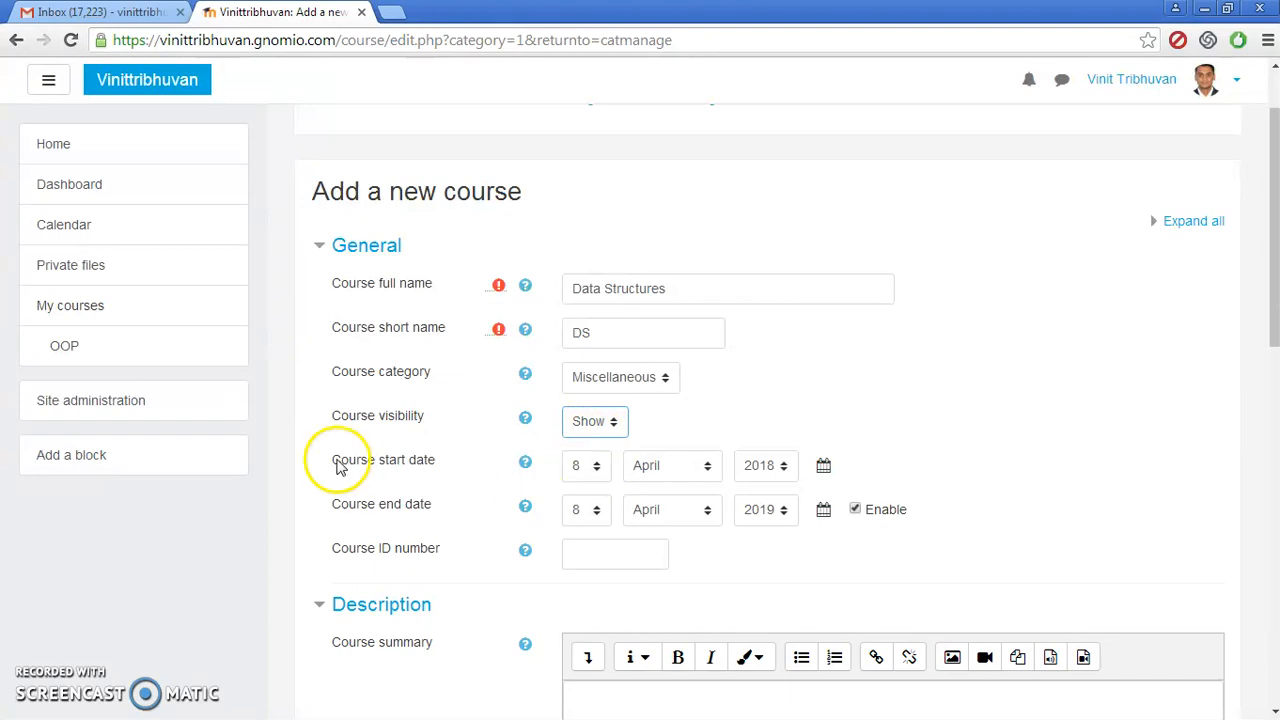
Set the course end date to 30 April 2018.
{"action": "left_click", "coordinate": [594, 511]}
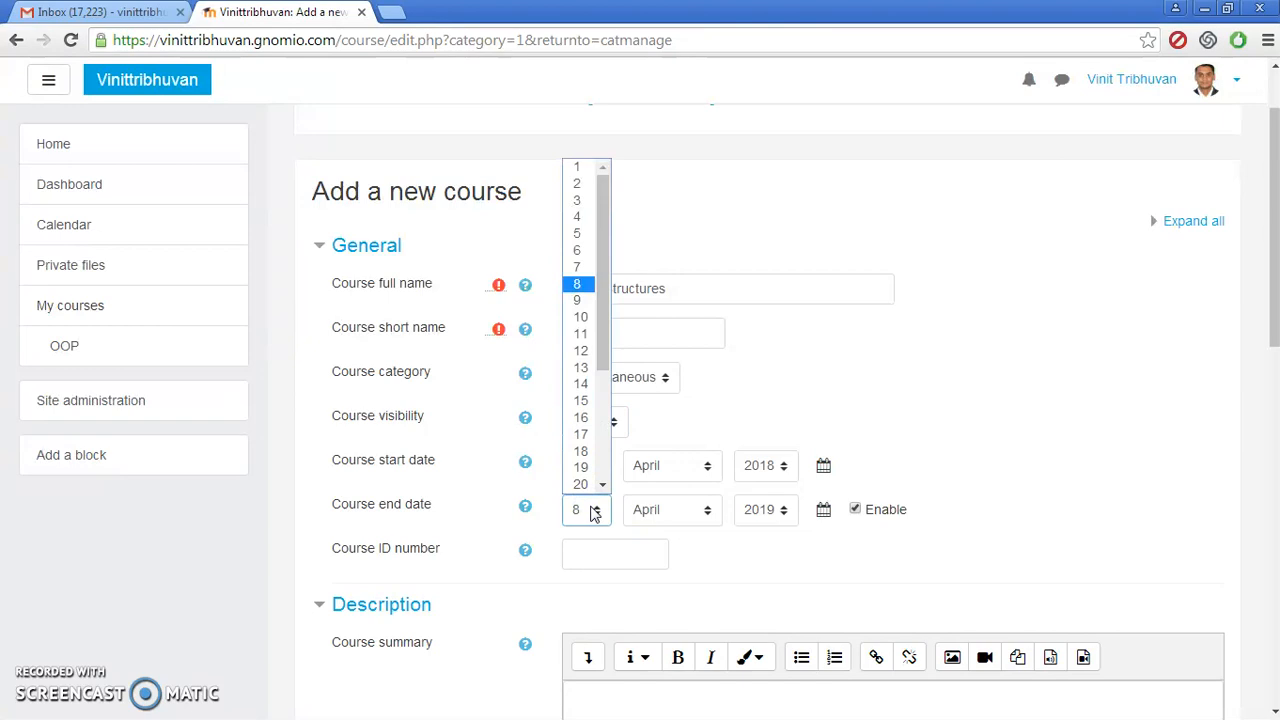
{"action": "key", "text": "Down"}
{"action": "key", "text": "Down"}
{"action": "key", "text": "Down"}
{"action": "key", "text": "Down"}
{"action": "key", "text": "Down"}
{"action": "key", "text": "Down"}
{"action": "key", "text": "Down"}
{"action": "key", "text": "Down"}
{"action": "key", "text": "Down"}
{"action": "key", "text": "Down"}
{"action": "key", "text": "Down"}
{"action": "key", "text": "Down"}
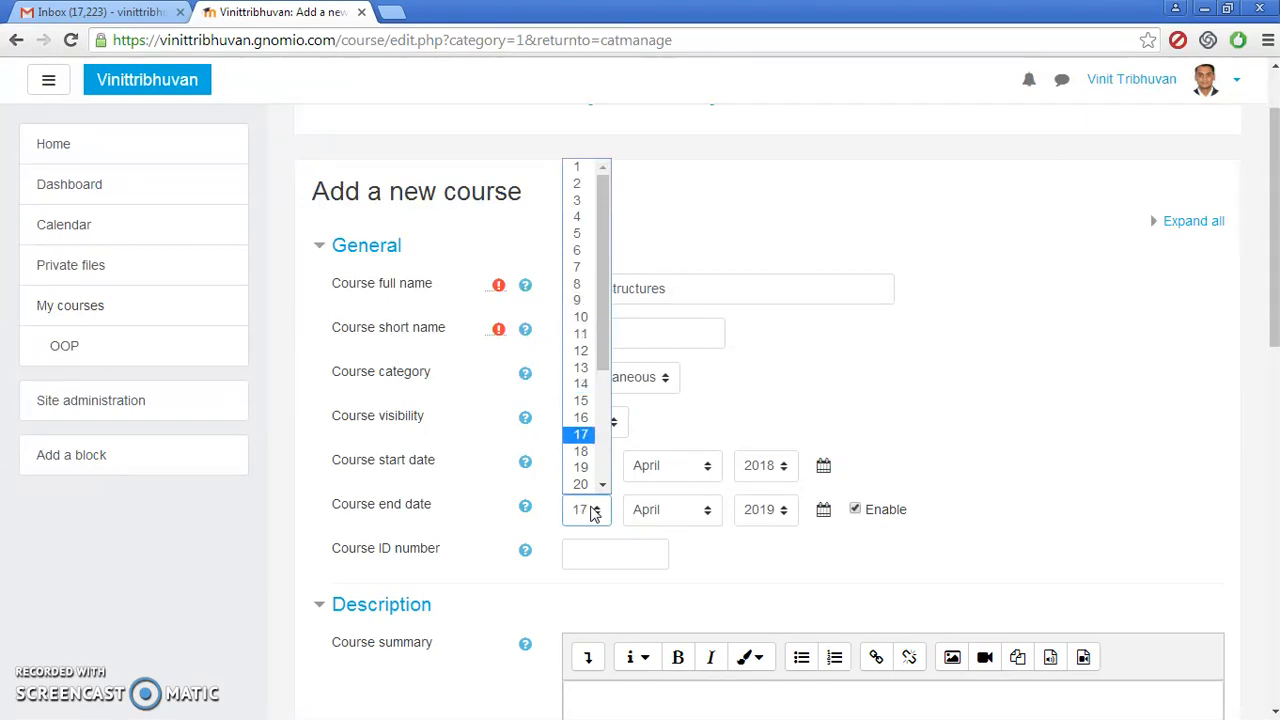
{"action": "key", "text": "Down"}
{"action": "key", "text": "Down"}
{"action": "key", "text": "Down"}
{"action": "key", "text": "Down"}
{"action": "key", "text": "Down"}
{"action": "key", "text": "Down"}
{"action": "key", "text": "Down"}
{"action": "key", "text": "Down"}
{"action": "key", "text": "Down"}
{"action": "key", "text": "Down"}
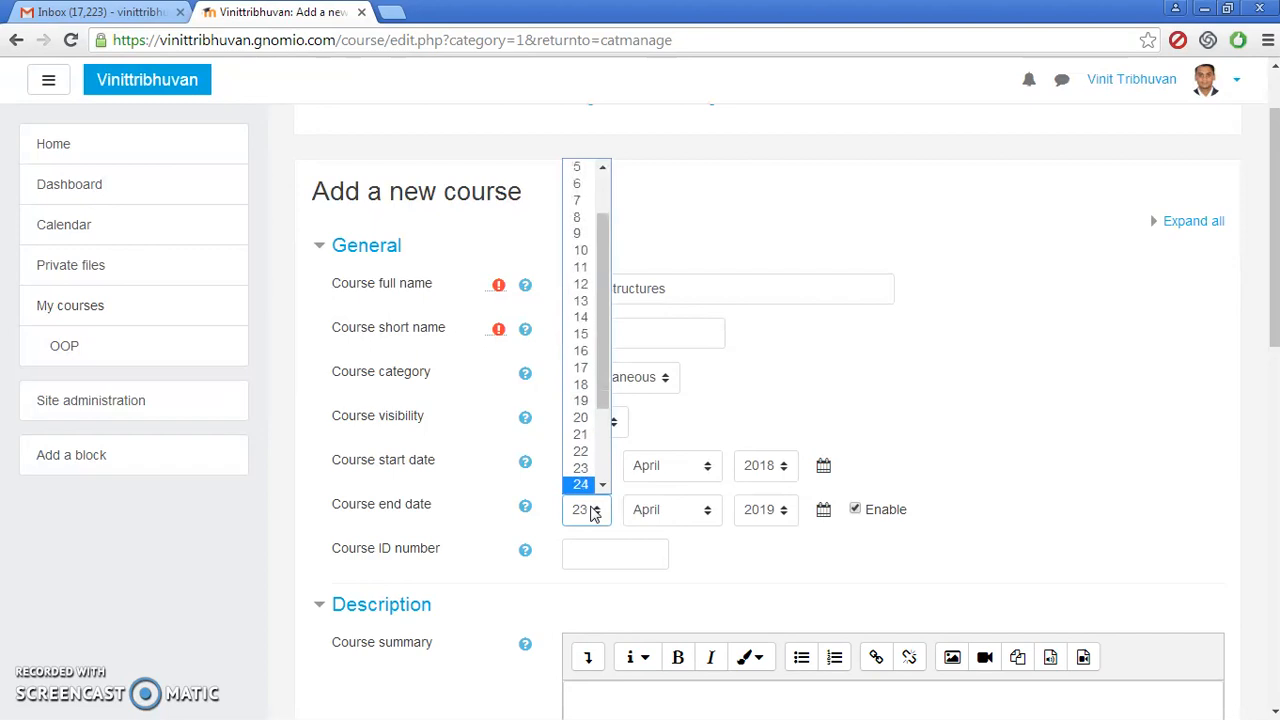
{"action": "key", "text": "Down"}
{"action": "key", "text": "Up"}
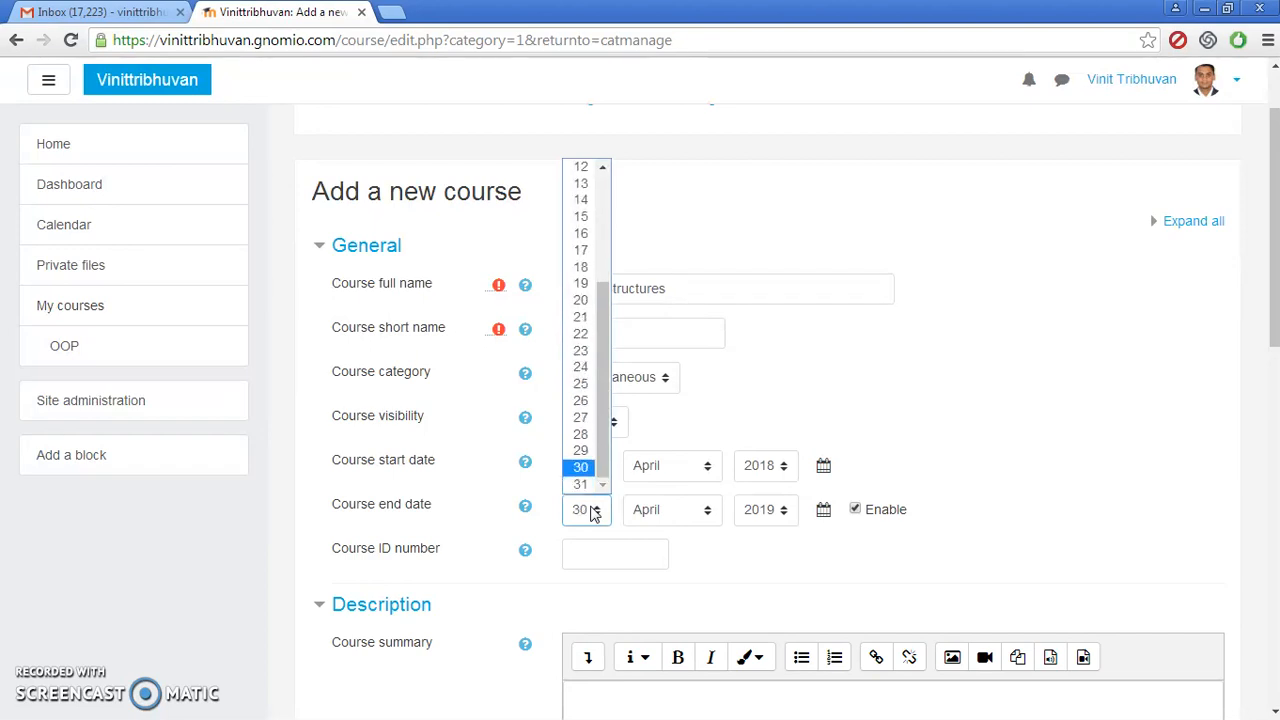
{"action": "key", "text": "Return"}
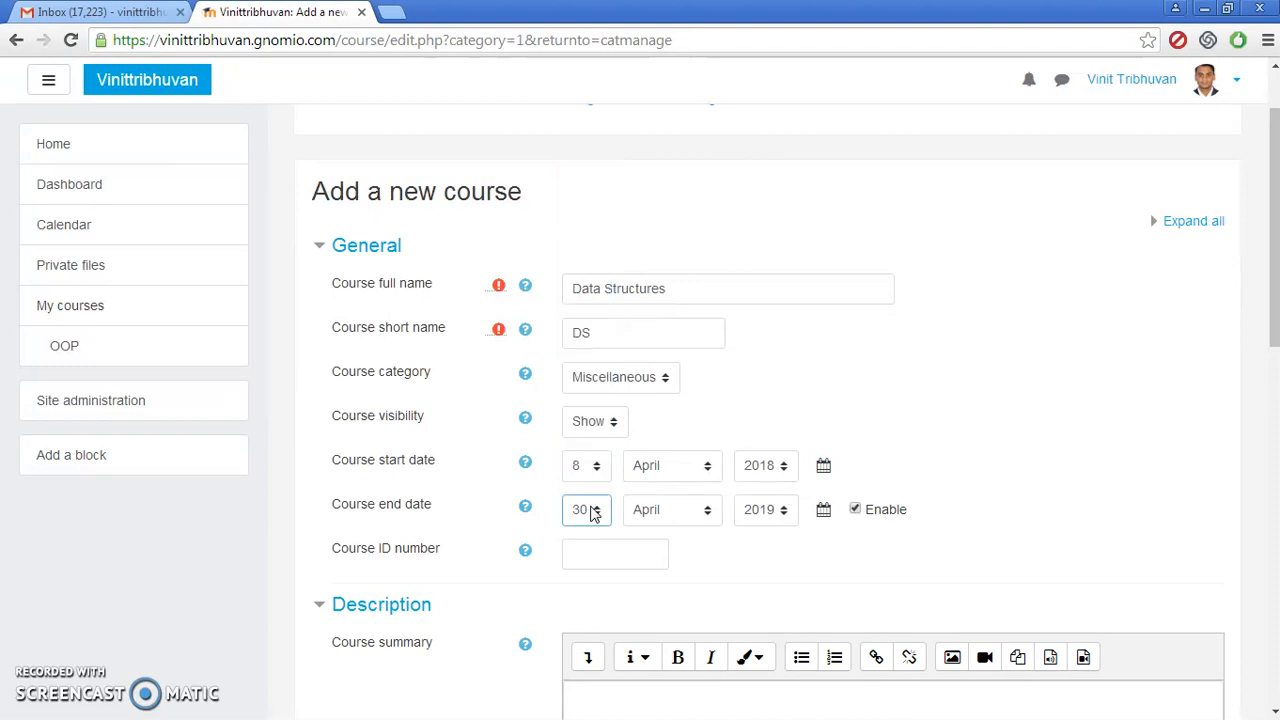
{"action": "left_click", "coordinate": [780, 512]}
{"action": "key", "text": "Up"}
{"action": "key", "text": "Return"}
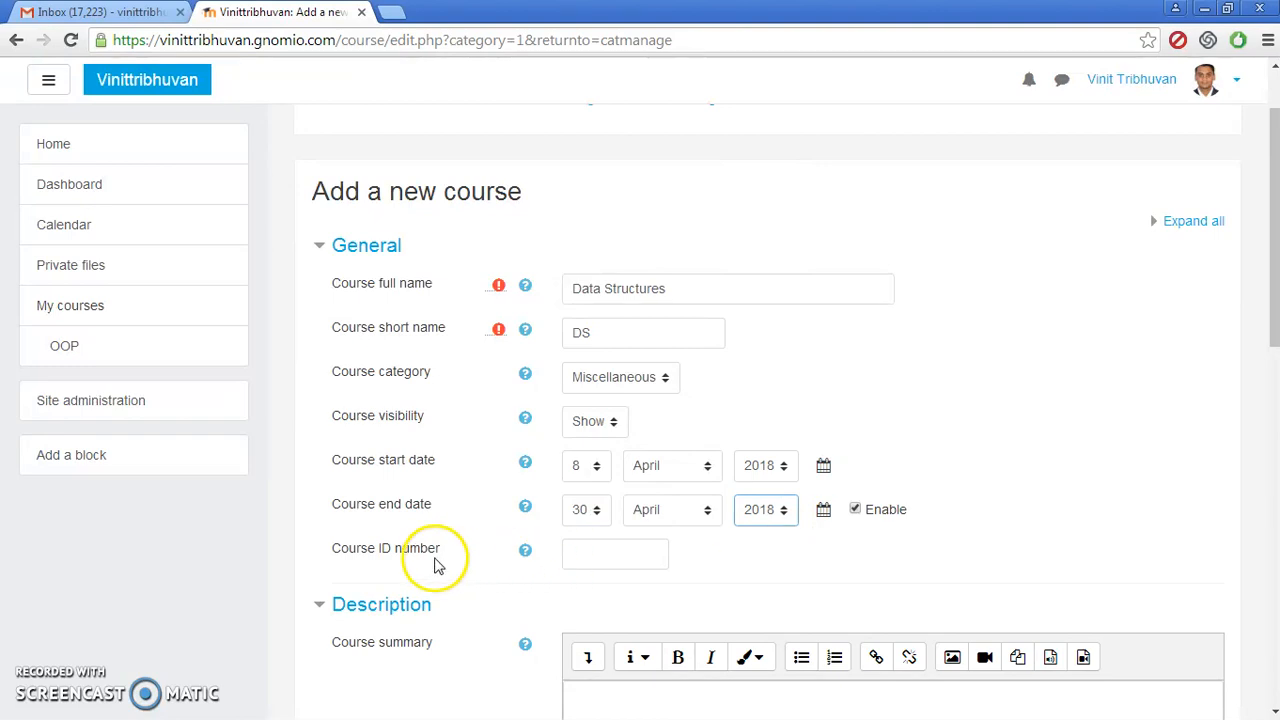
Leave the course ID number and summary empty, then save the new course and display it.
{"action": "left_click", "coordinate": [602, 556]}
{"action": "left_click", "coordinate": [853, 583]}
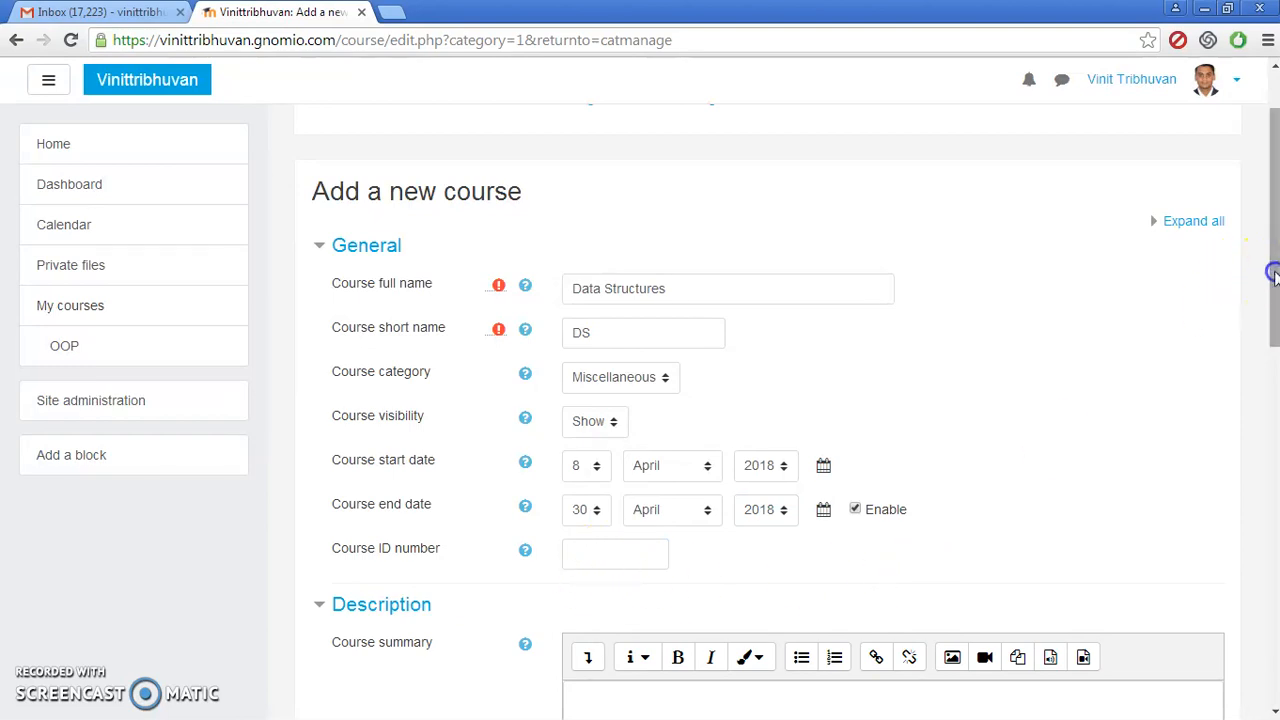
{"action": "scroll", "coordinate": [1265, 275], "scroll_direction": "down", "scroll_amount": 2}
{"action": "scroll", "coordinate": [1245, 240], "scroll_direction": "down", "scroll_amount": 1}
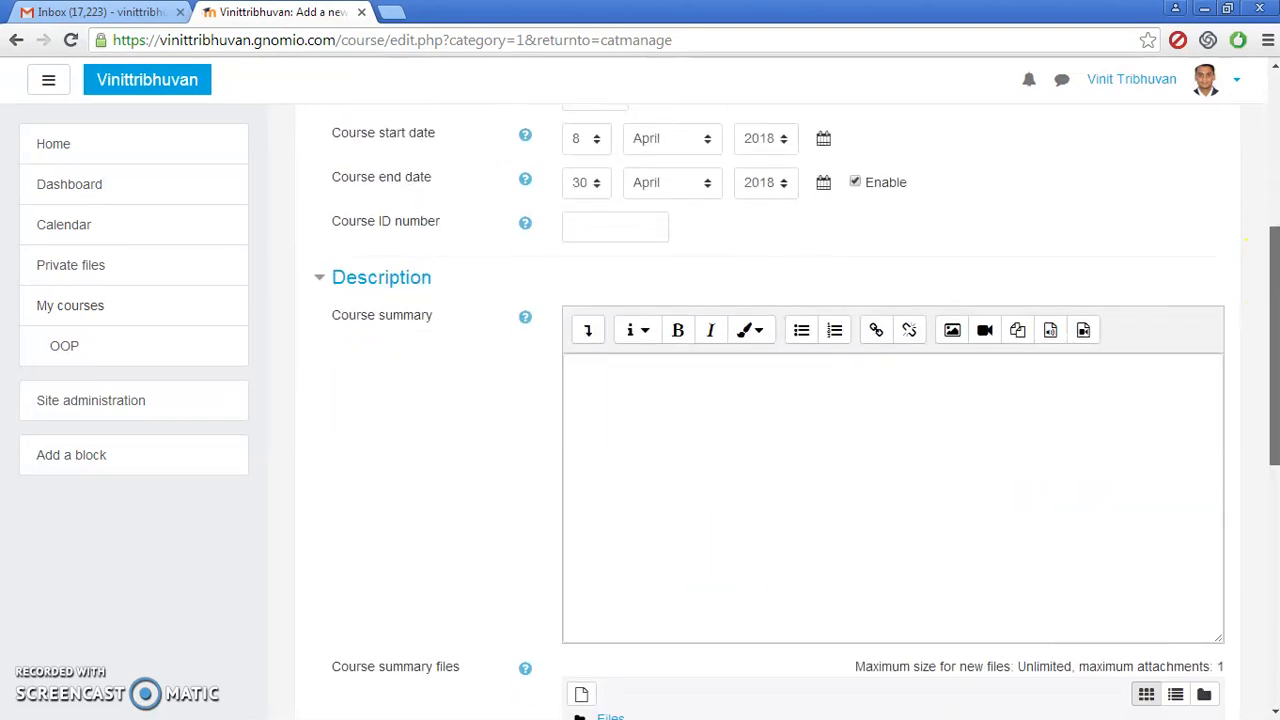
{"action": "left_click_drag", "start_coordinate": [1271, 397], "coordinate": [1270, 606]}
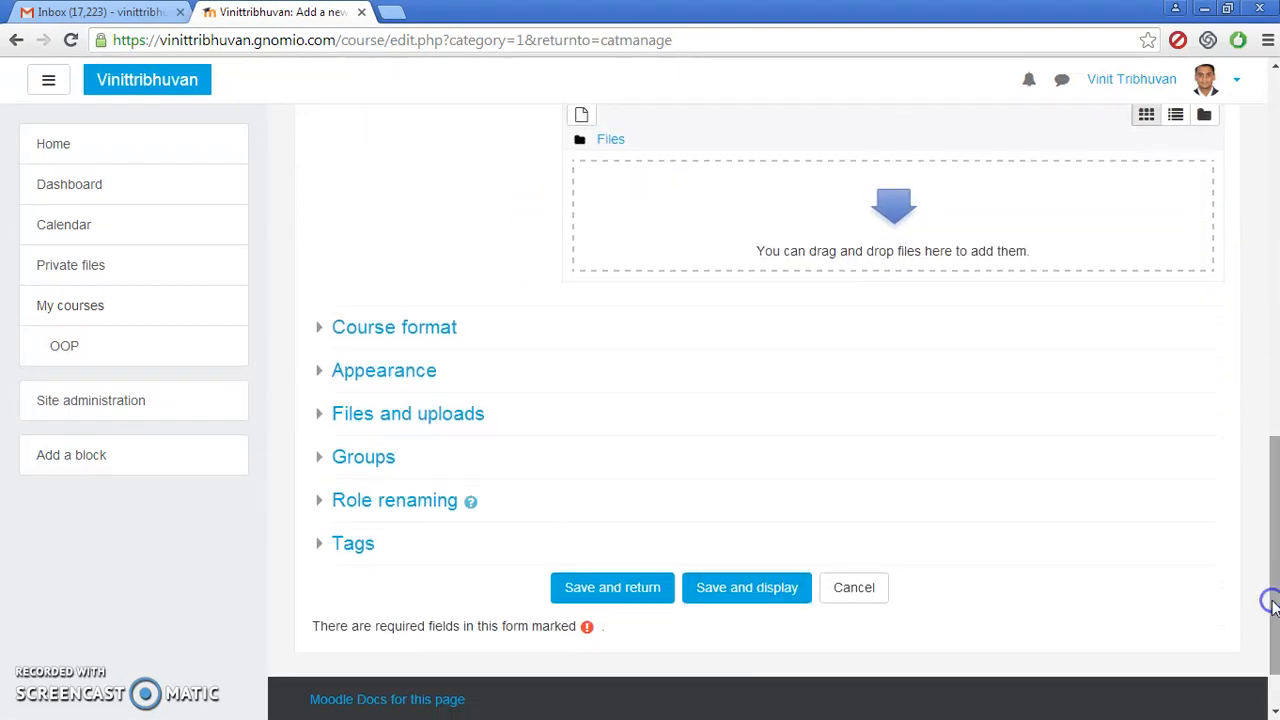
{"action": "left_click", "coordinate": [738, 600]}
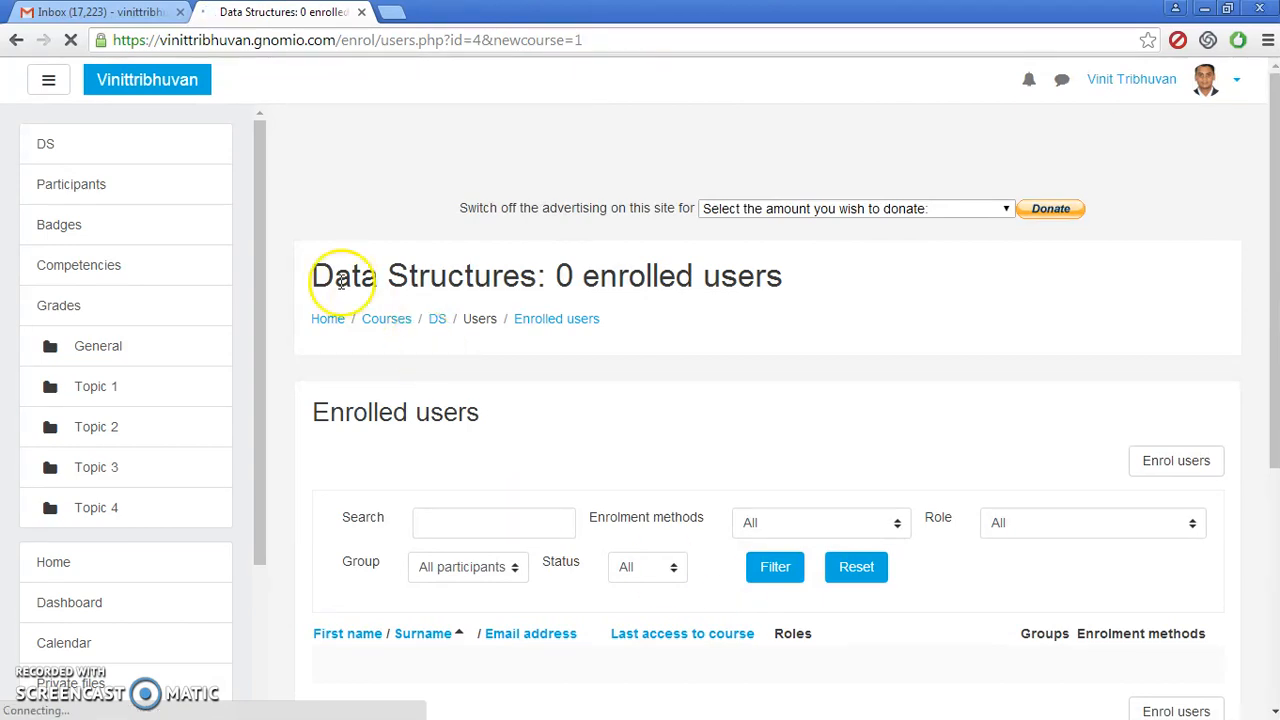
{"action": "left_click_drag", "start_coordinate": [312, 280], "coordinate": [536, 279]}
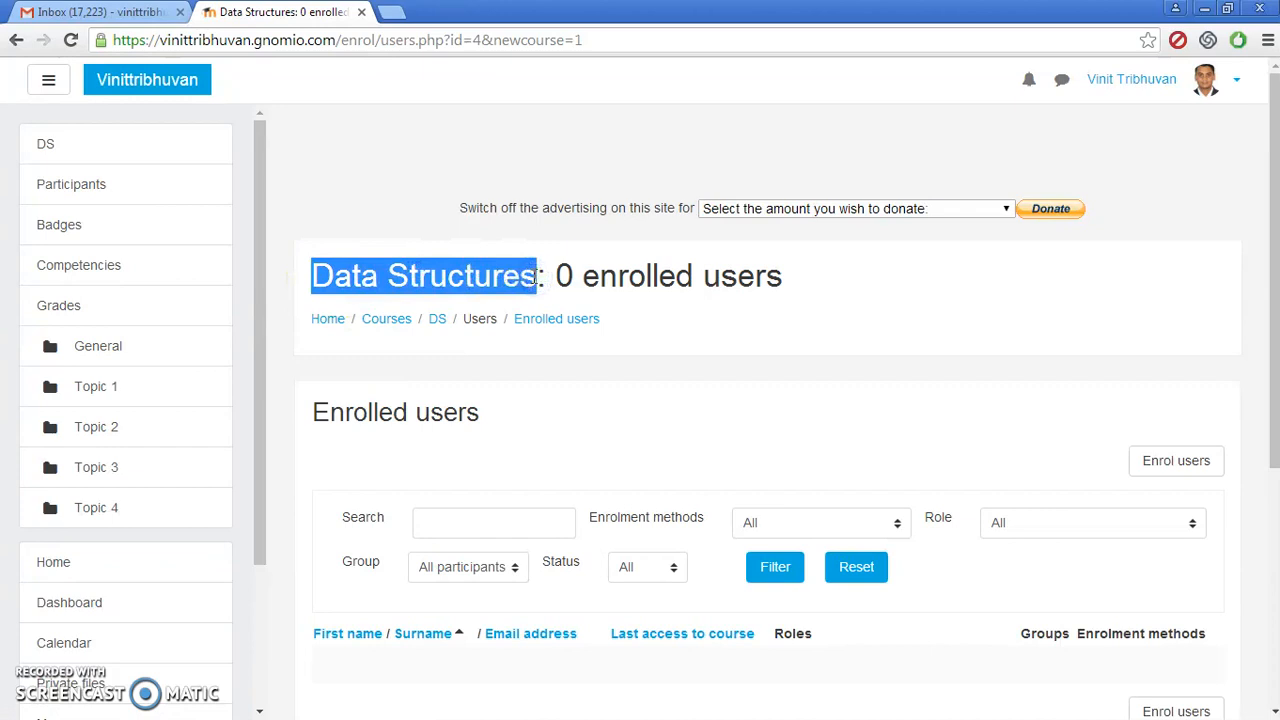
{"action": "left_click", "coordinate": [543, 278]}
{"action": "left_click_drag", "start_coordinate": [552, 276], "coordinate": [779, 277]}
{"action": "left_click", "coordinate": [794, 278]}
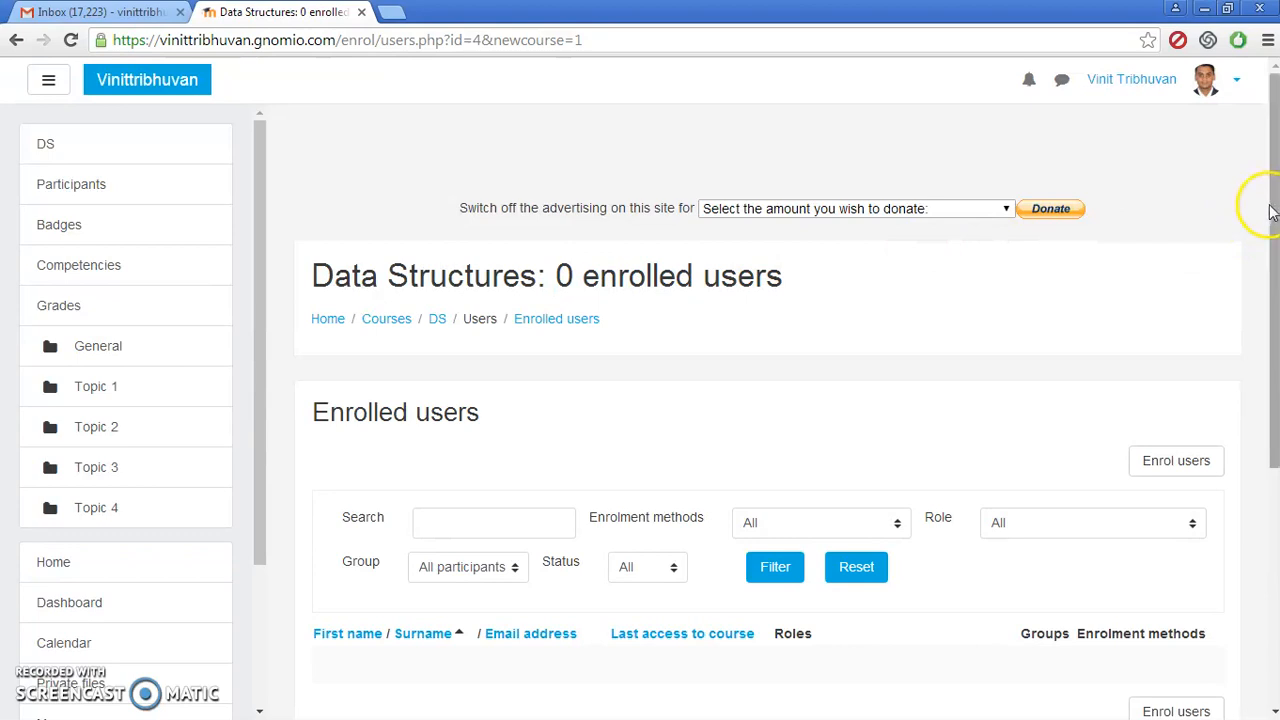
Enrol the site owner's own account and the test account in the course as Student, and finish enrolling.
{"action": "left_click_drag", "start_coordinate": [1272, 215], "coordinate": [1271, 277]}
{"action": "left_click", "coordinate": [1190, 353]}
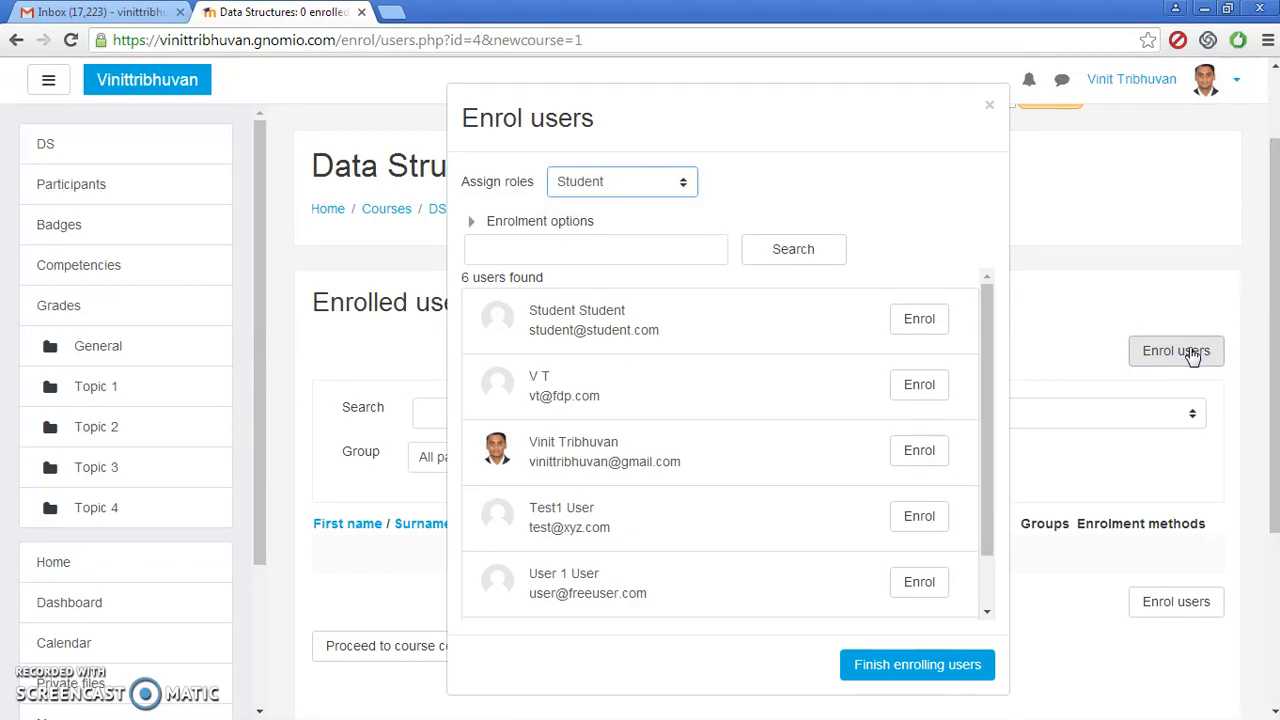
{"action": "left_click", "coordinate": [905, 455]}
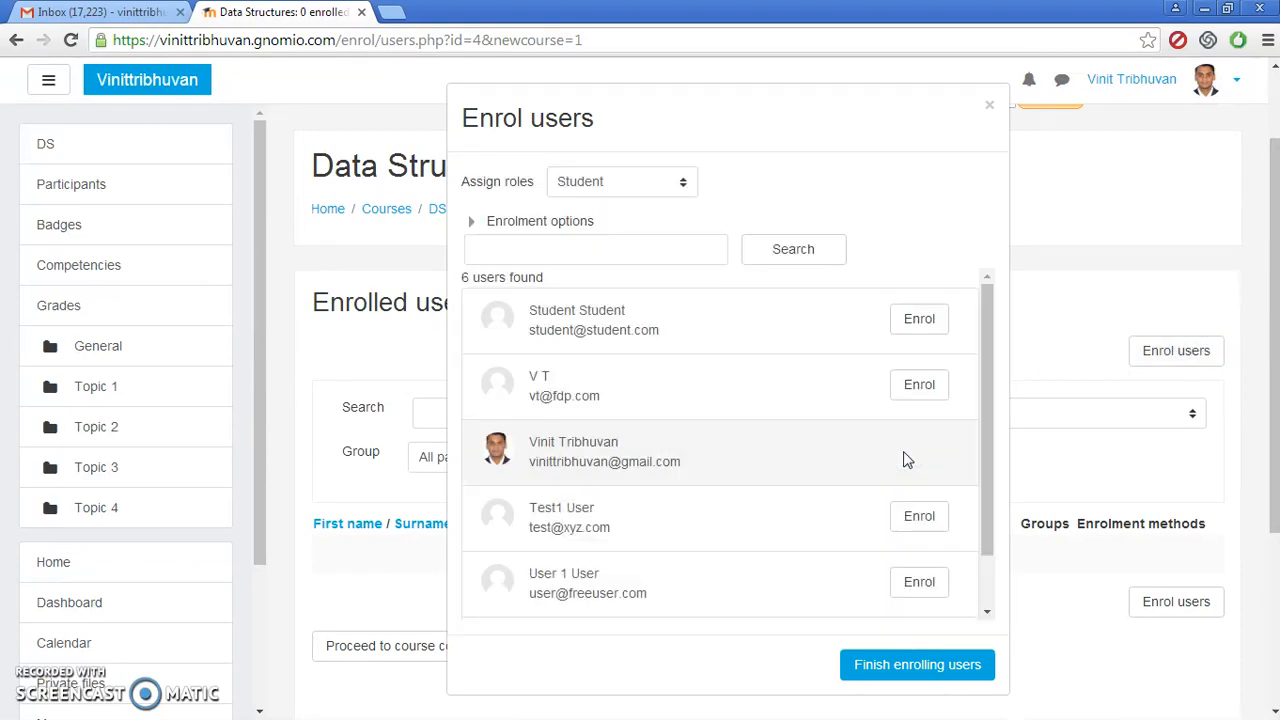
{"action": "left_click_drag", "start_coordinate": [984, 394], "coordinate": [985, 429]}
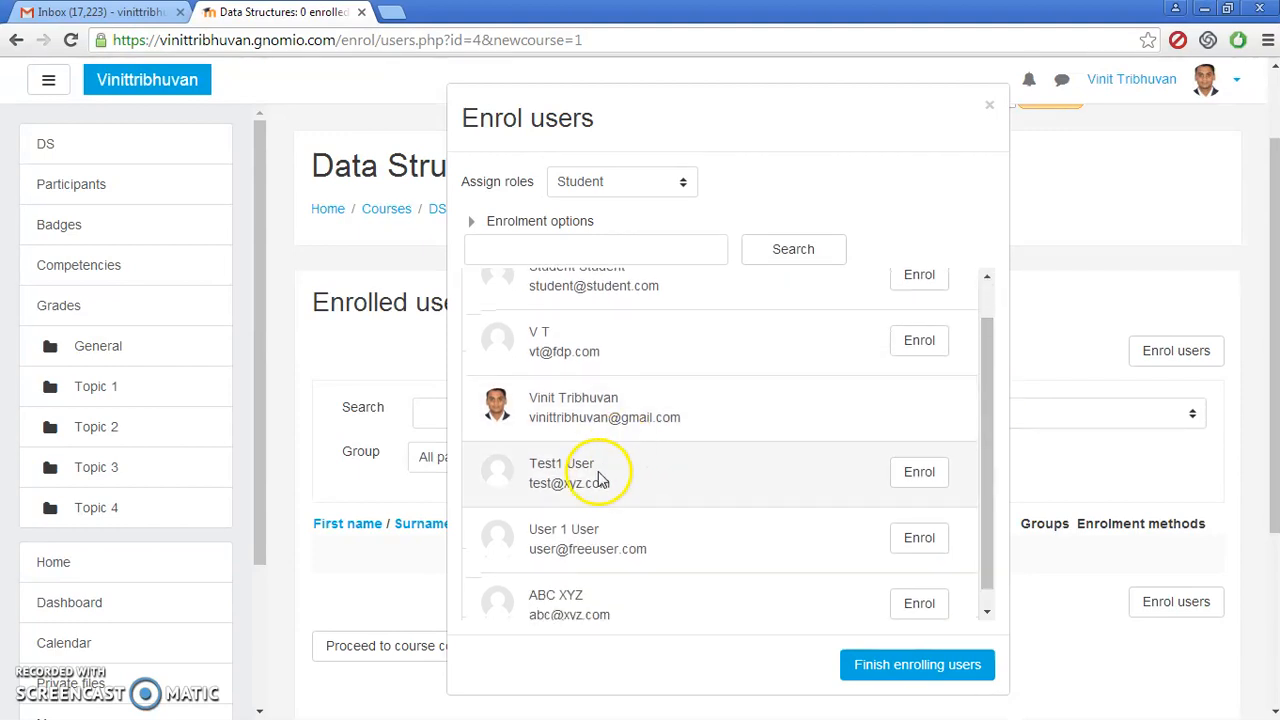
{"action": "left_click", "coordinate": [919, 471]}
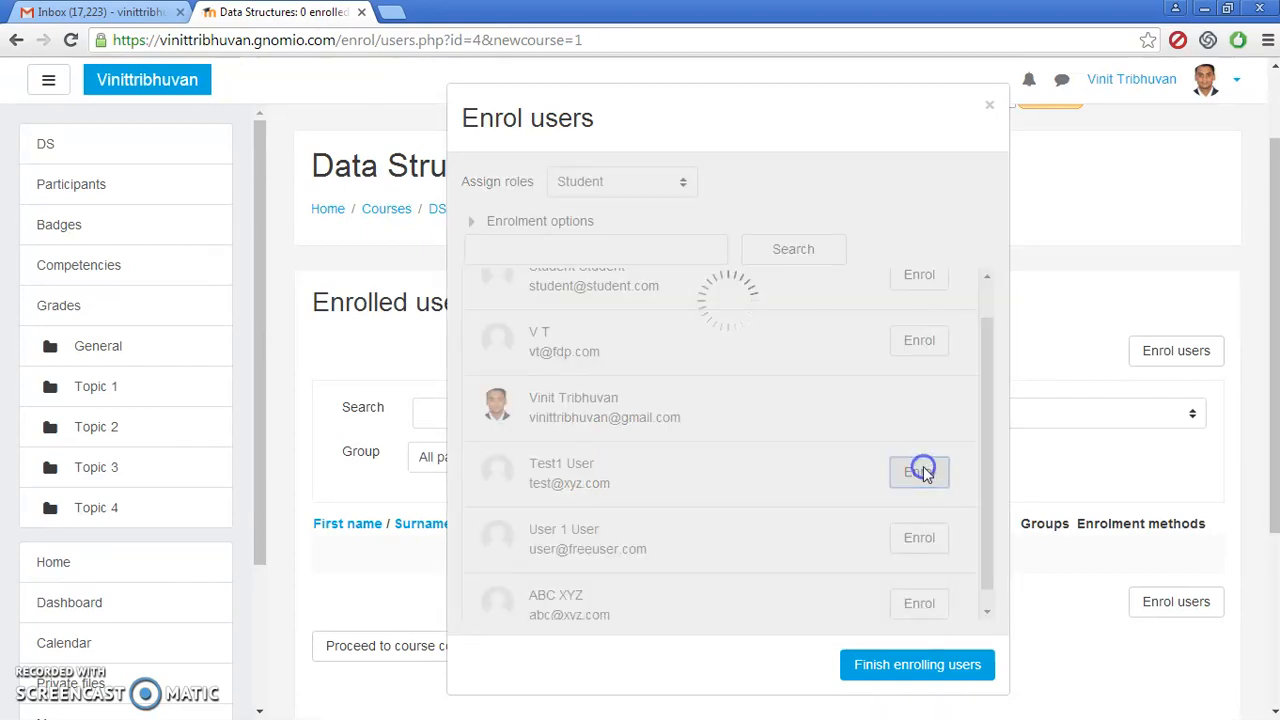
{"action": "left_click", "coordinate": [877, 668]}
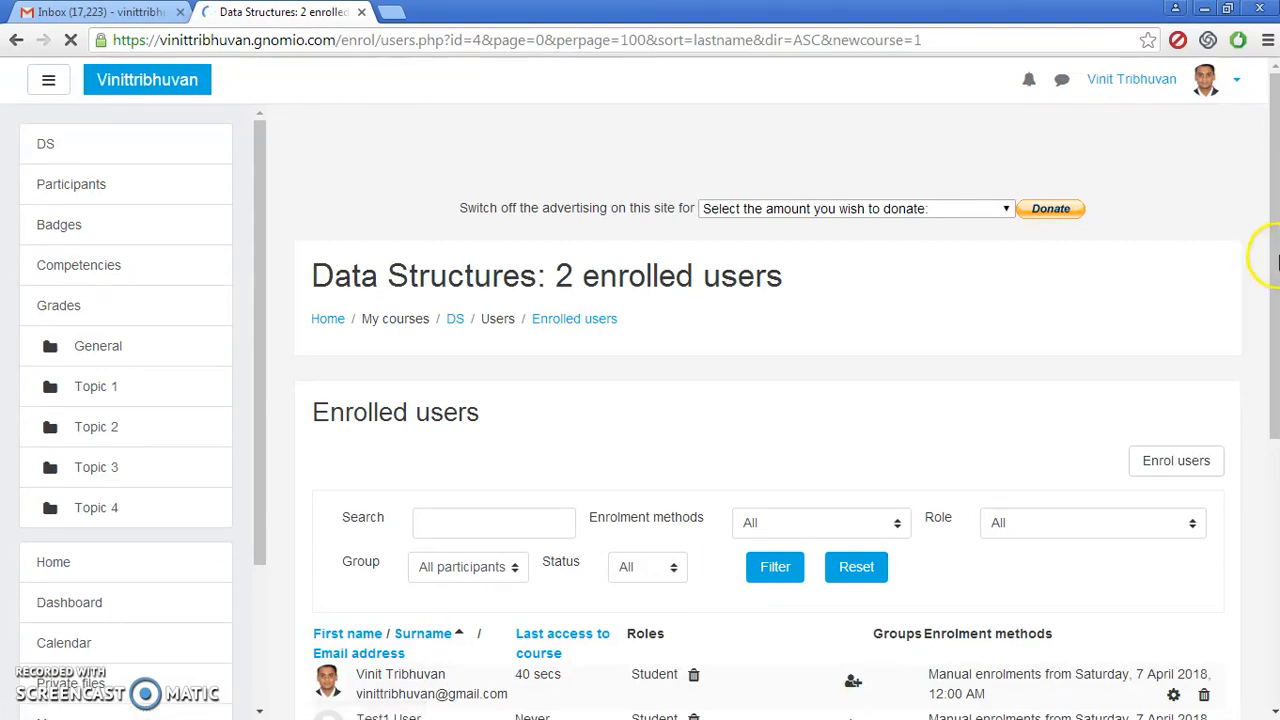
Give the site owner's enrolled account the Teacher role and remove its Student role.
{"action": "left_click_drag", "start_coordinate": [1275, 263], "coordinate": [1275, 380]}
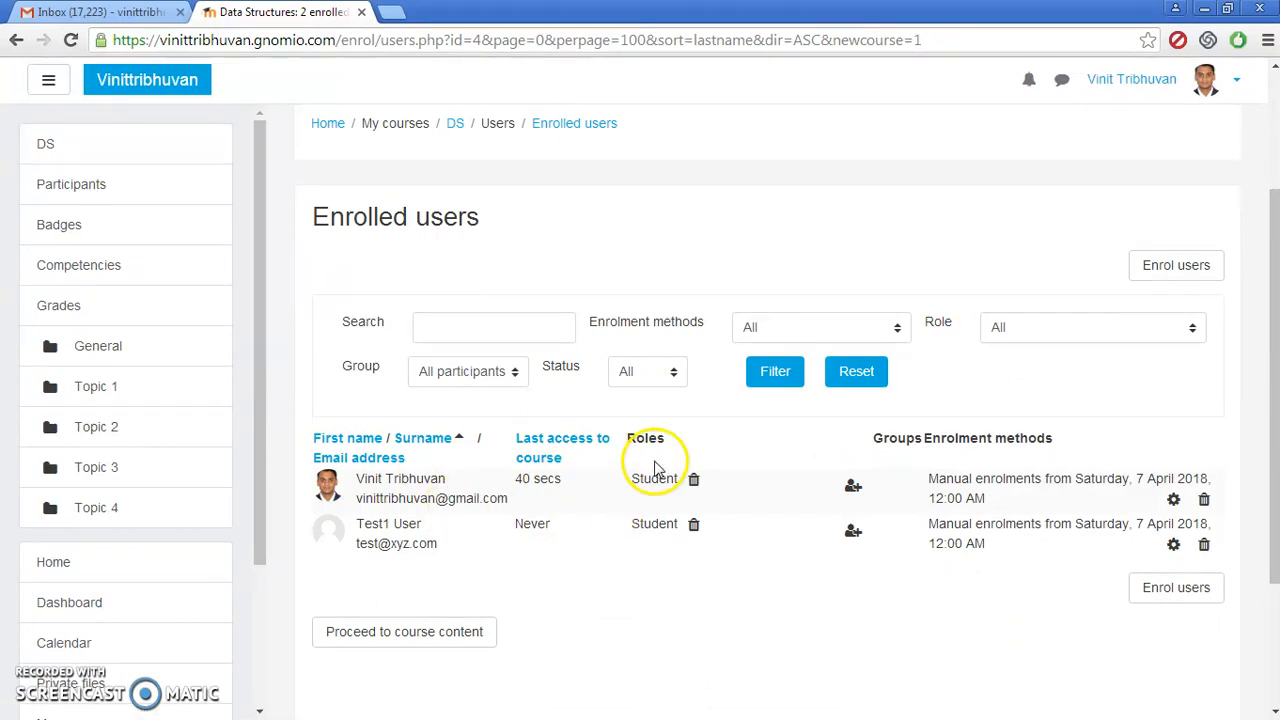
{"action": "left_click", "coordinate": [850, 487]}
{"action": "left_click", "coordinate": [775, 596]}
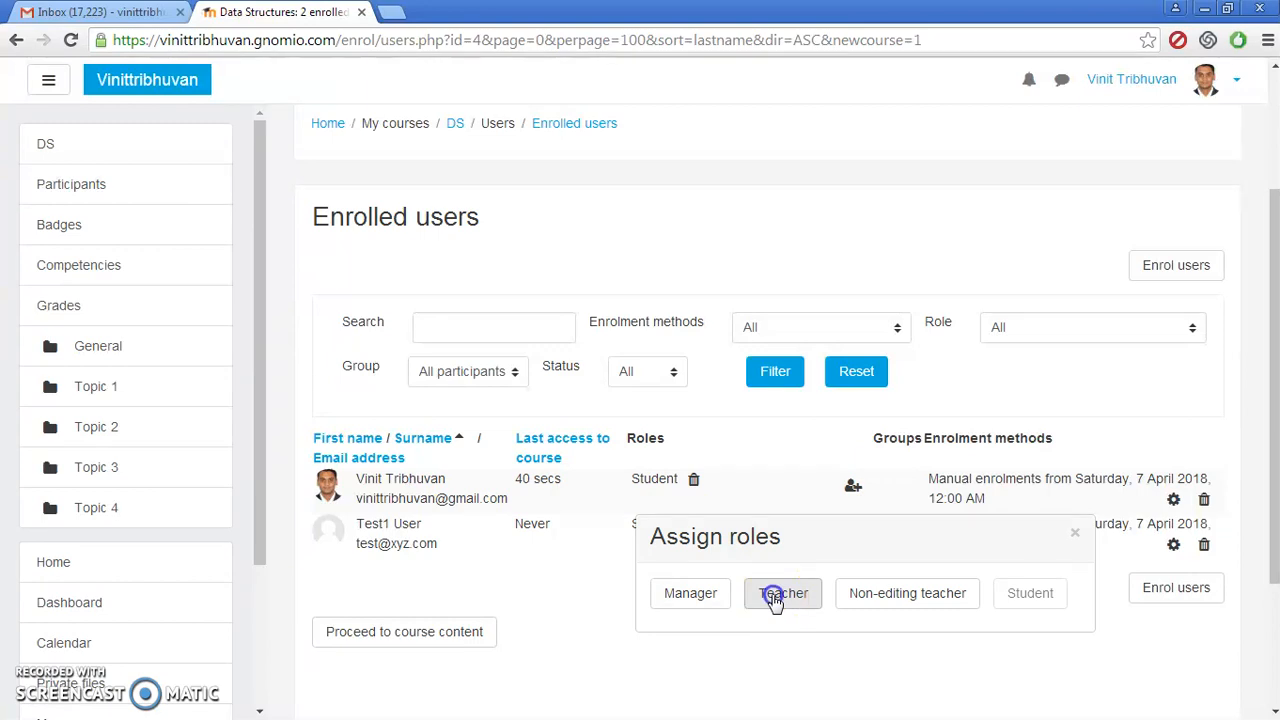
{"action": "left_click", "coordinate": [694, 485]}
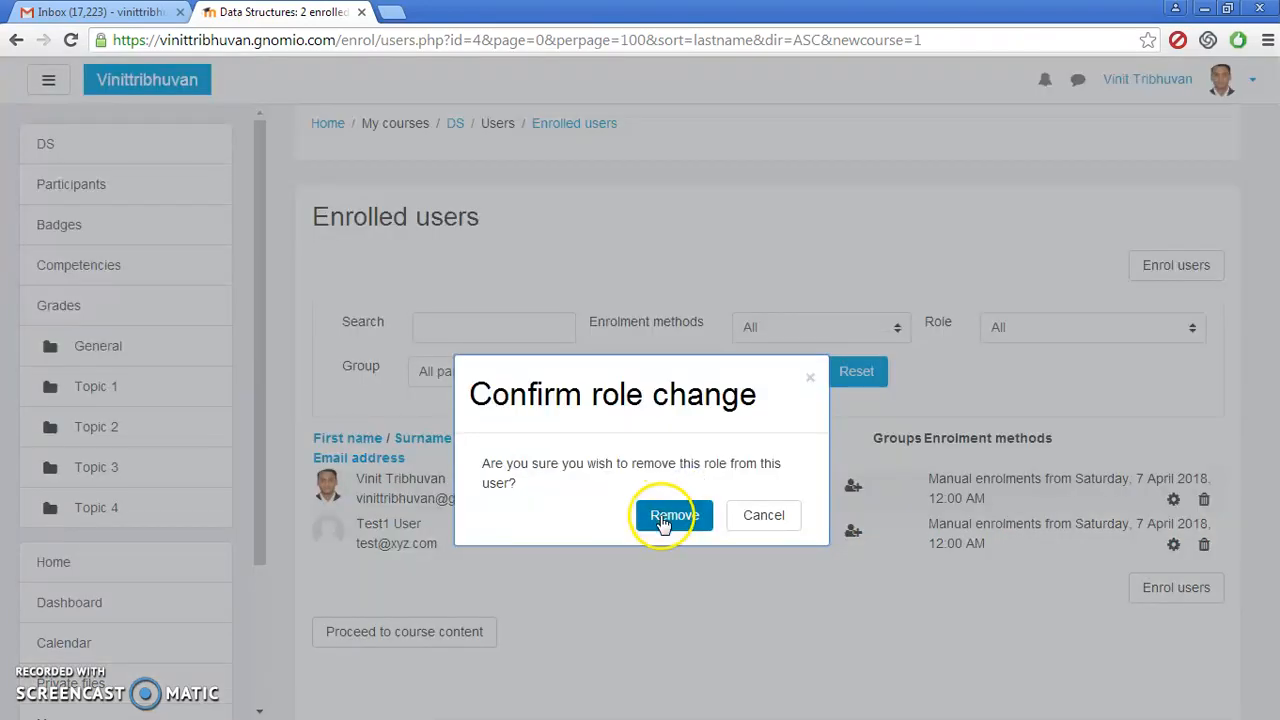
{"action": "left_click", "coordinate": [662, 520]}
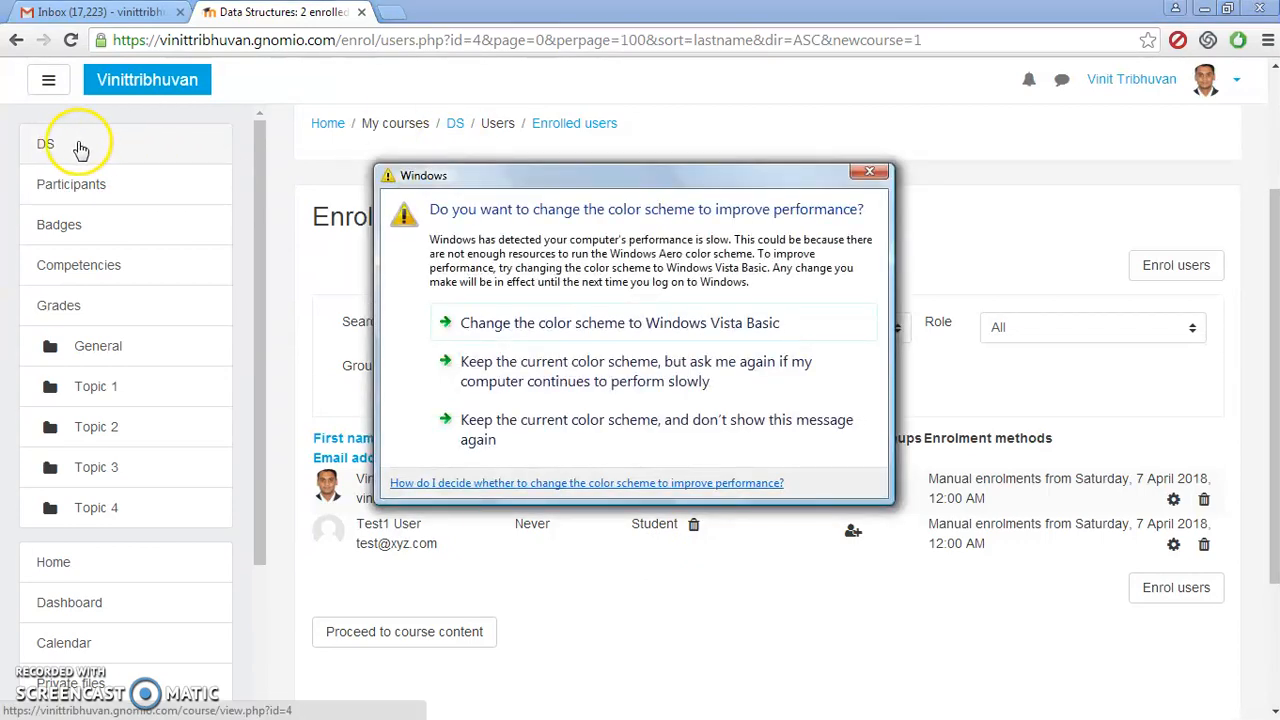
Dismiss the Windows color scheme prompt and open the DS course page.
{"action": "left_click", "coordinate": [870, 176]}
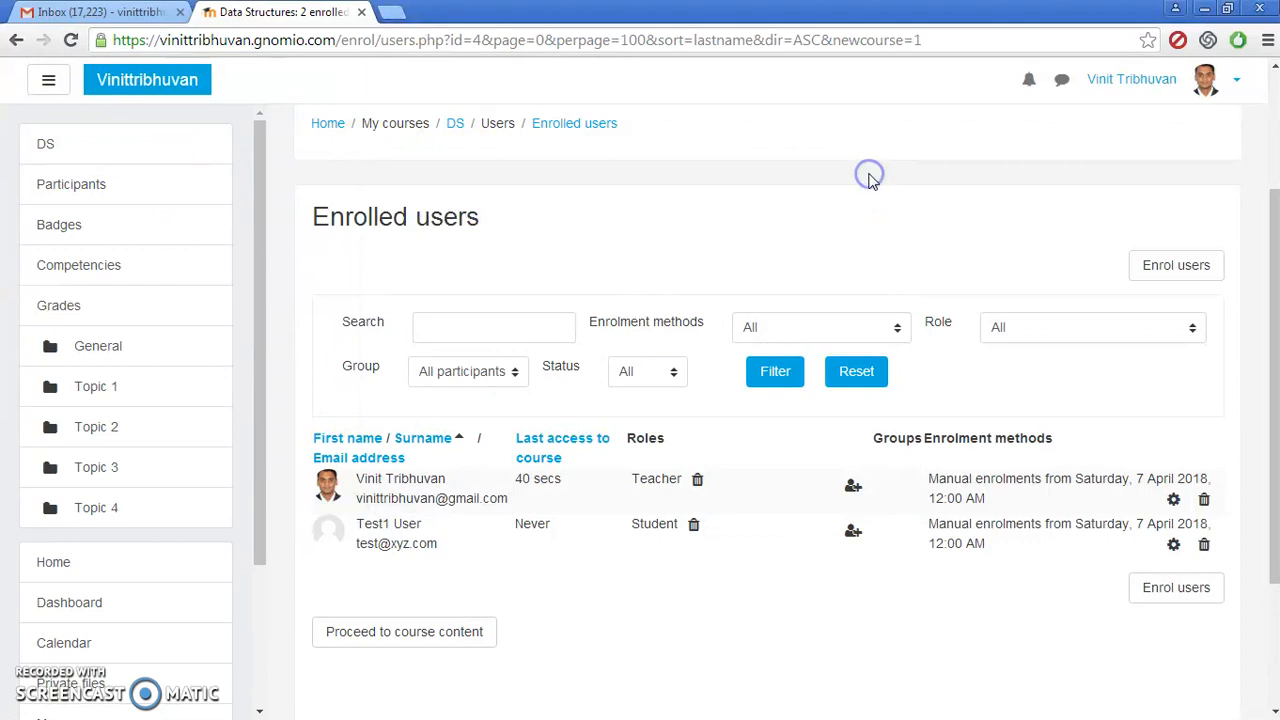
{"action": "left_click", "coordinate": [170, 158]}
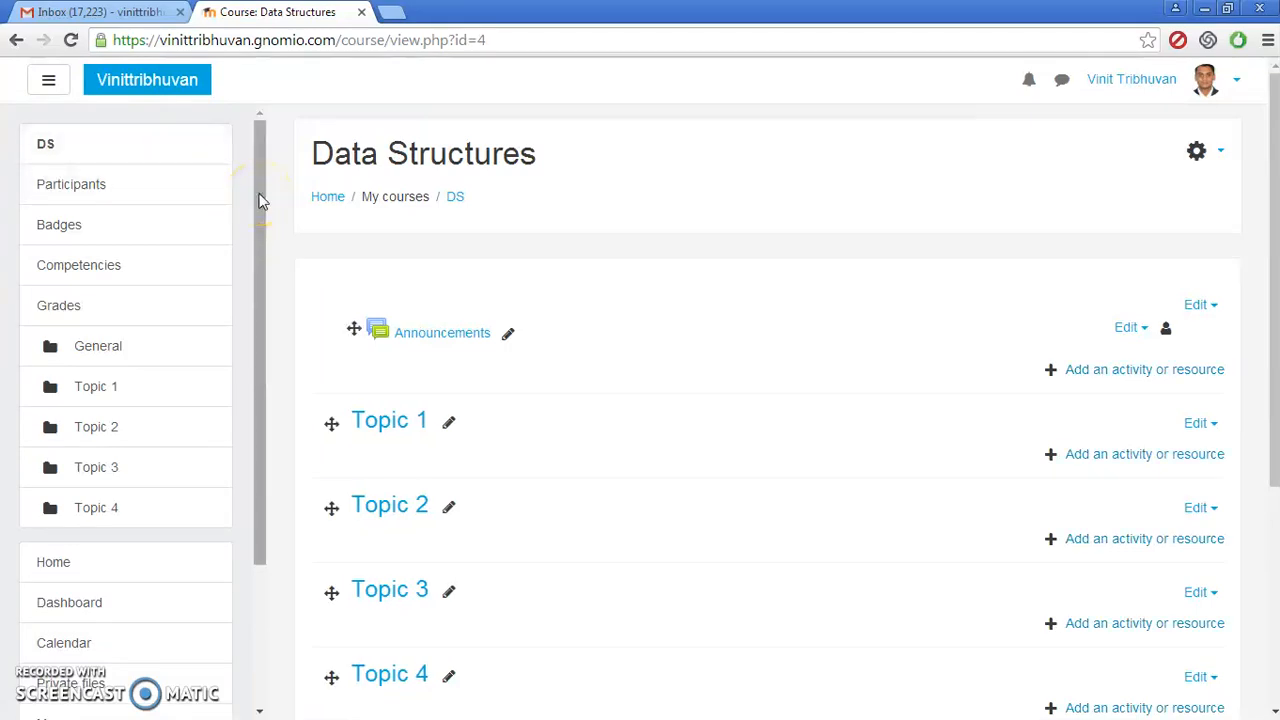
{"action": "left_click_drag", "start_coordinate": [258, 200], "coordinate": [257, 217]}
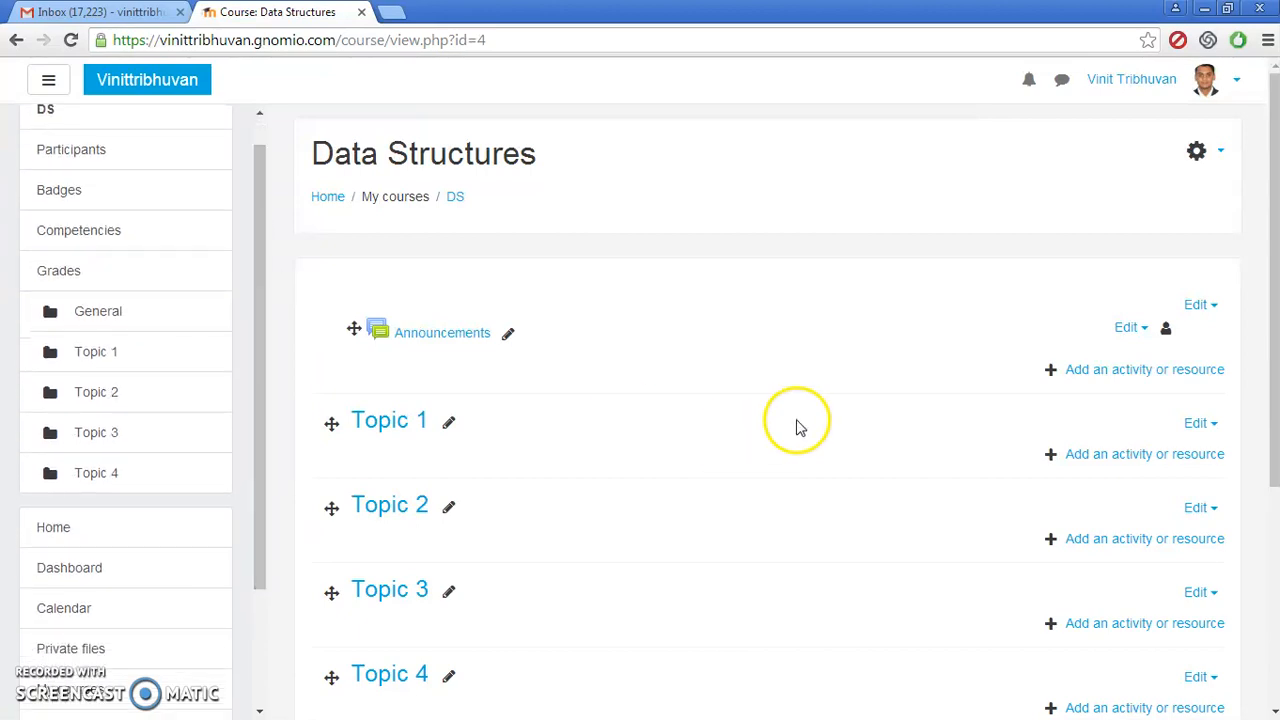
Rename the Topic 1 section of the course to "Quiz 1".
{"action": "left_click", "coordinate": [449, 425]}
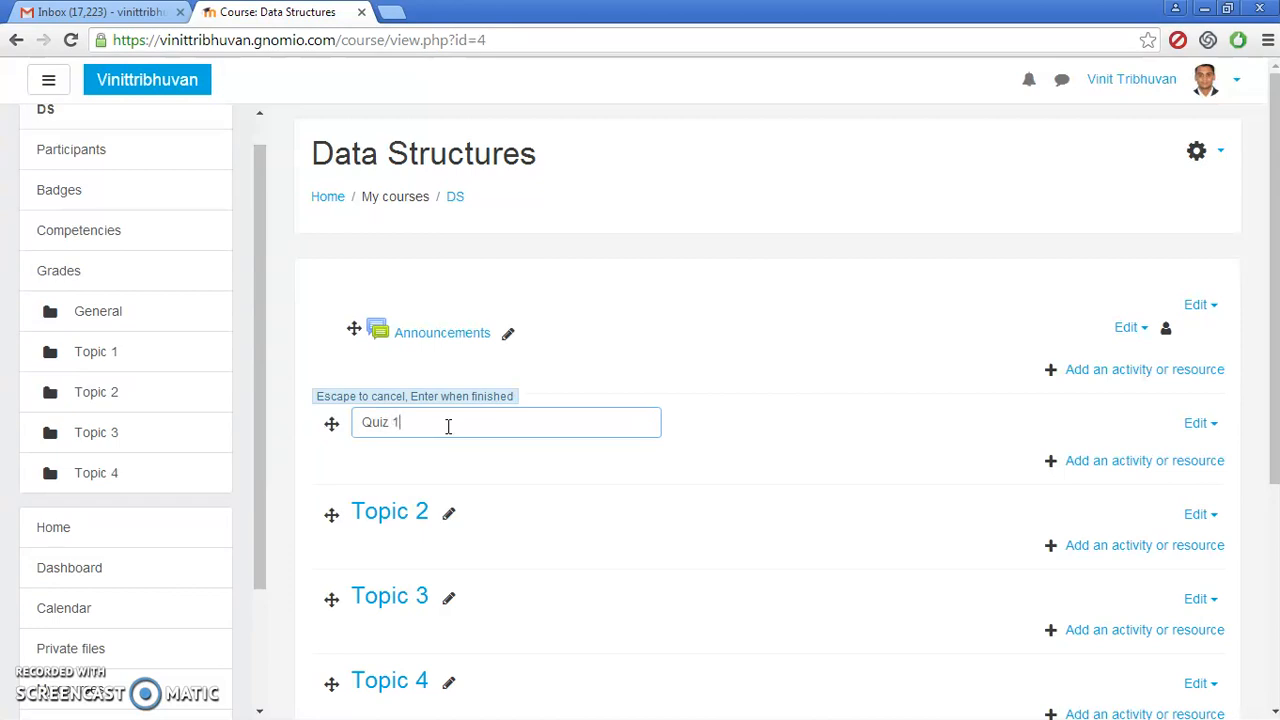
{"action": "key", "text": "Return"}
{"action": "left_click", "coordinate": [405, 430]}
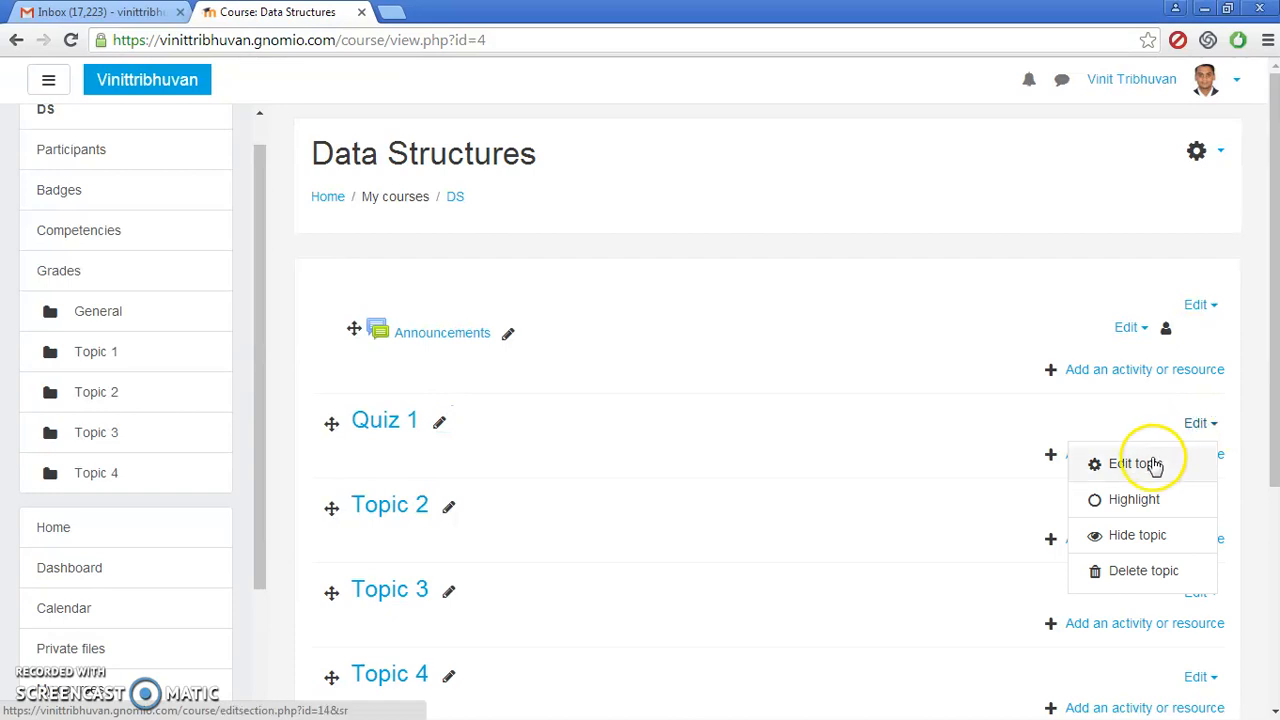
Add a Quiz activity to the Quiz 1 section of the Data Structures course.
{"action": "left_click", "coordinate": [934, 436]}
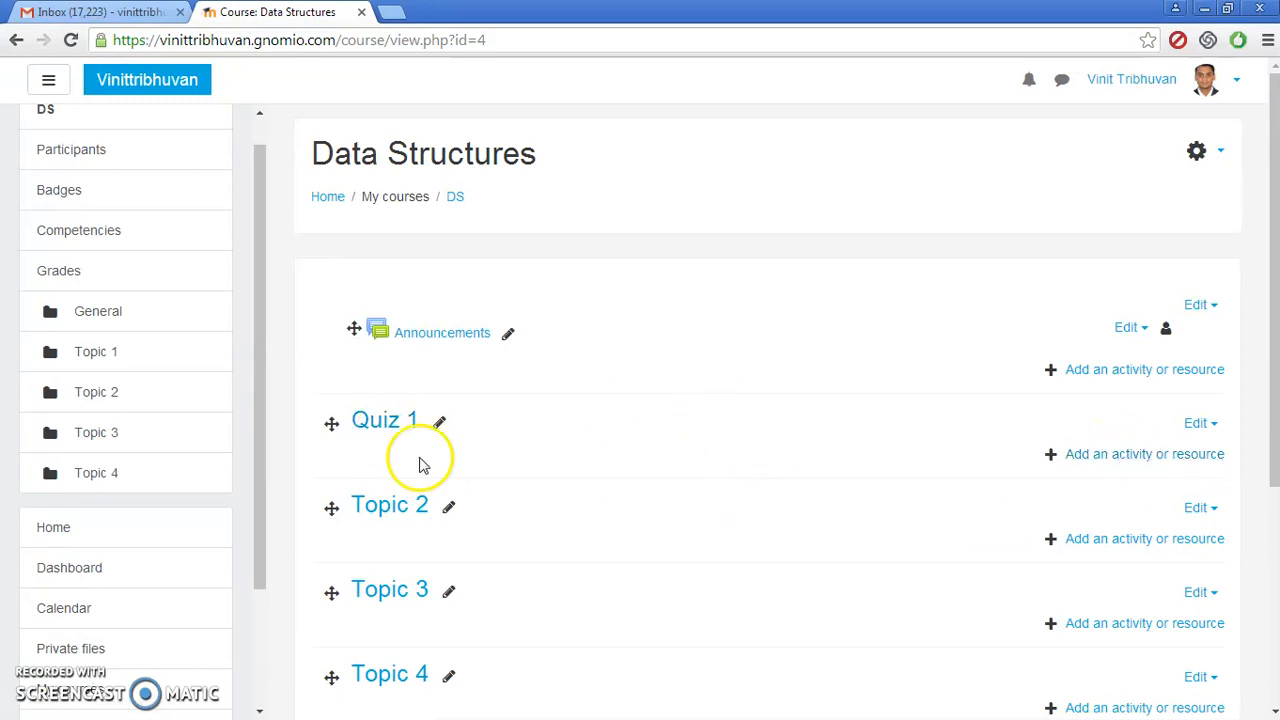
{"action": "left_click", "coordinate": [1121, 458]}
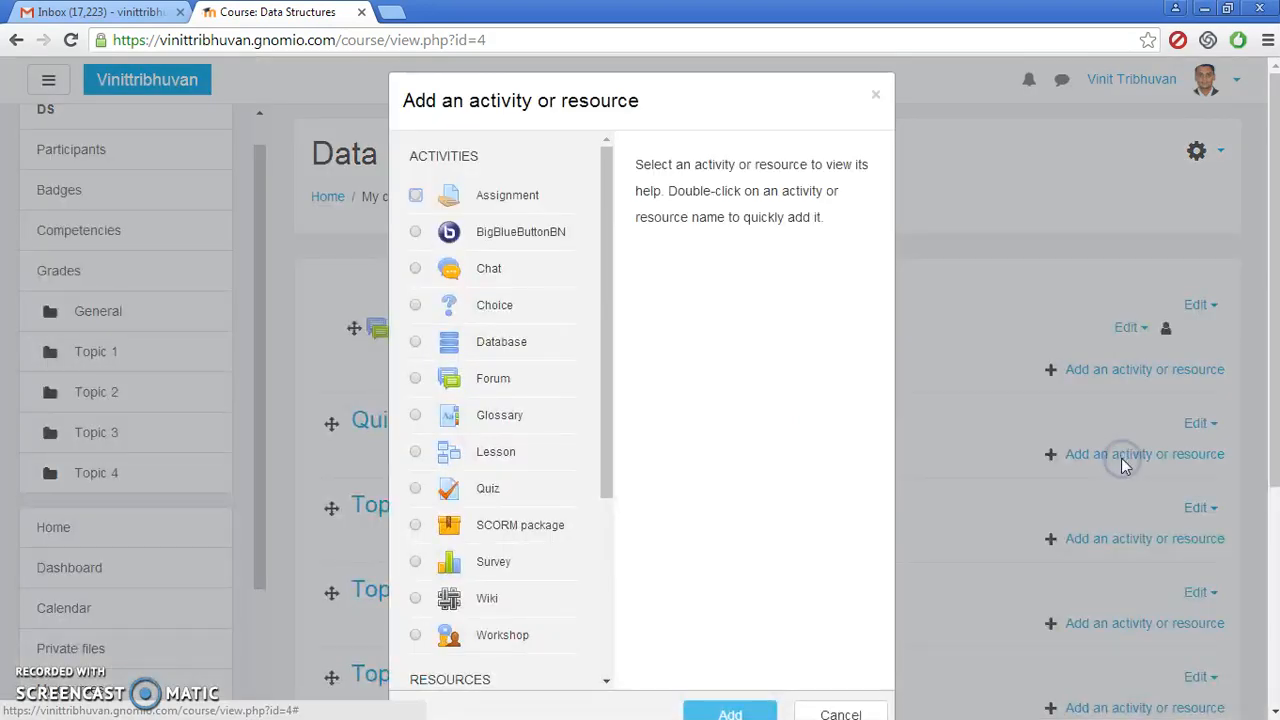
{"action": "left_click", "coordinate": [604, 257]}
{"action": "left_click_drag", "start_coordinate": [604, 257], "coordinate": [606, 323]}
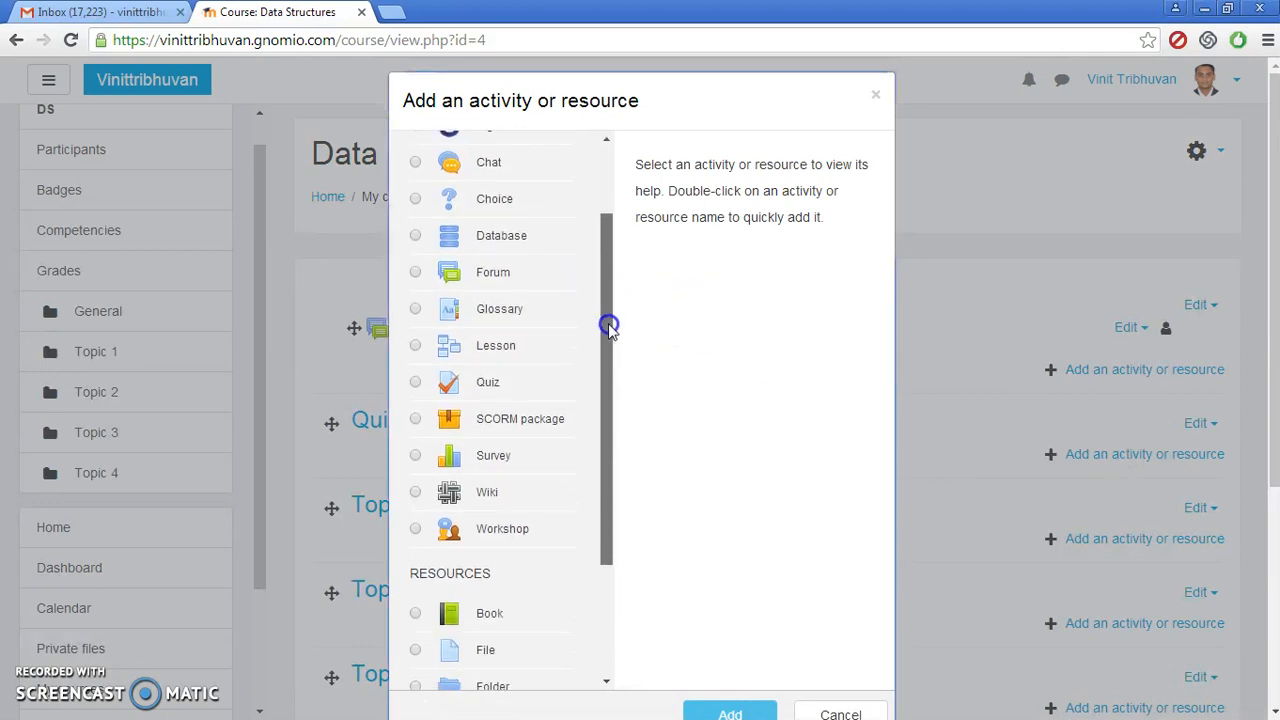
{"action": "left_click", "coordinate": [486, 388]}
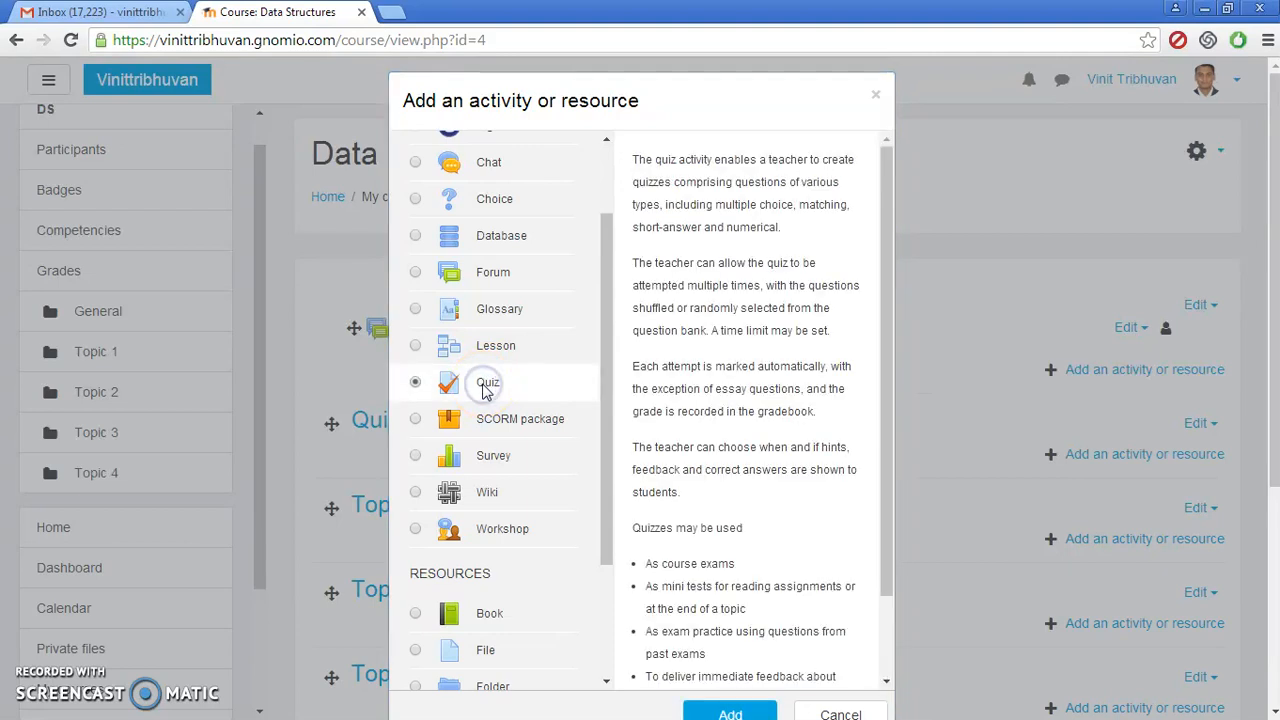
{"action": "left_click_drag", "start_coordinate": [886, 400], "coordinate": [888, 466]}
{"action": "left_click", "coordinate": [755, 713]}
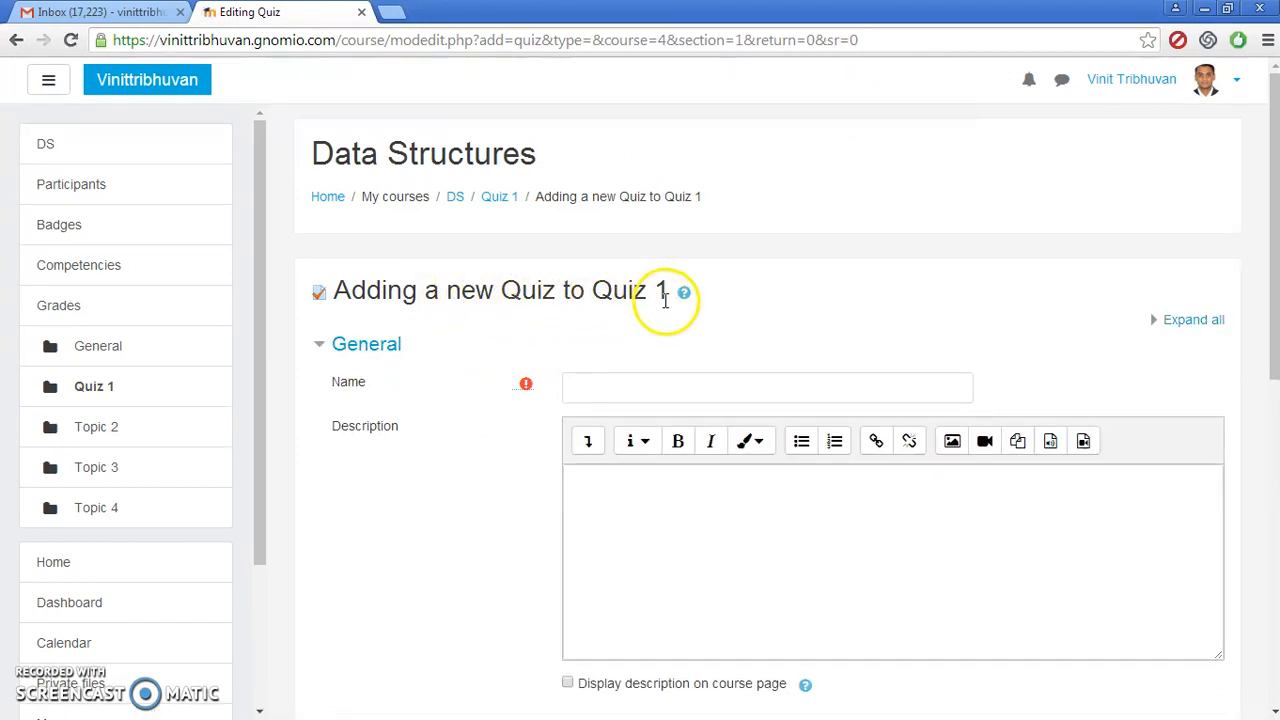
Name the new quiz "Quiz 1" and keep Attempts allowed at Unlimited in its Grade settings.
{"action": "left_click", "coordinate": [597, 384]}
{"action": "type", "text": "Quiz 1"}
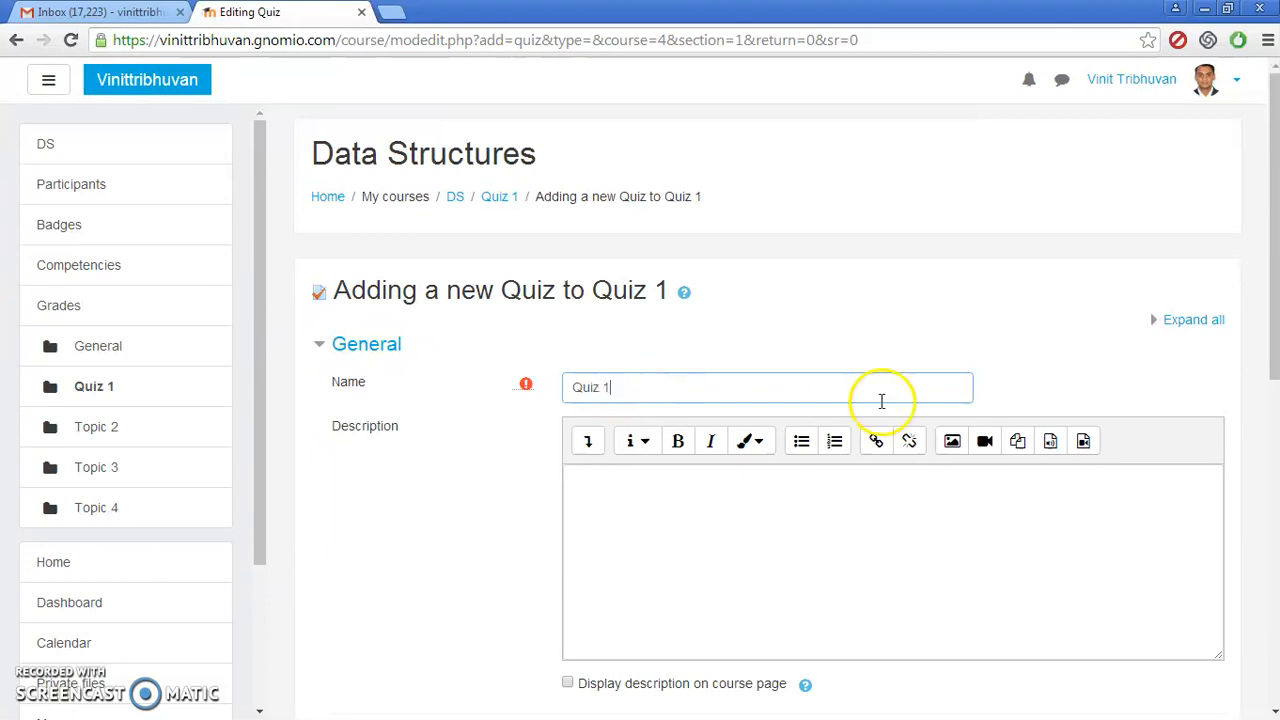
{"action": "left_click_drag", "start_coordinate": [1275, 228], "coordinate": [1275, 374]}
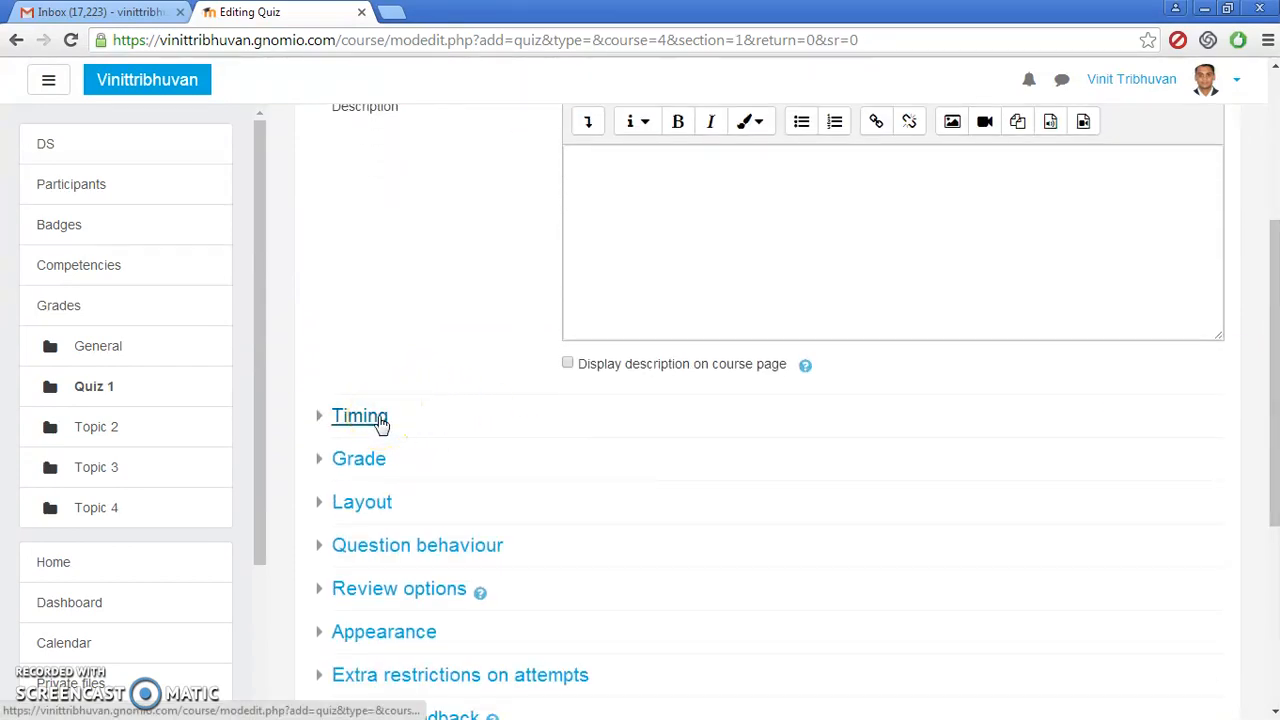
{"action": "left_click", "coordinate": [378, 462]}
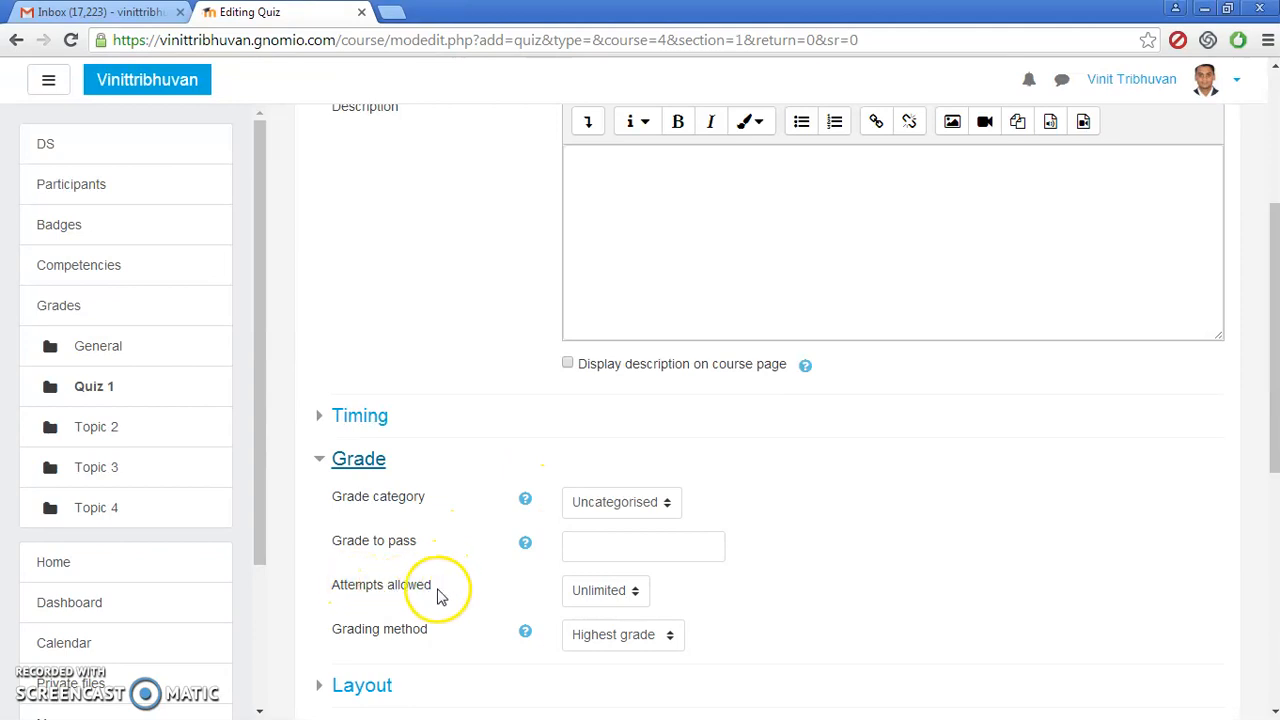
{"action": "left_click", "coordinate": [613, 592]}
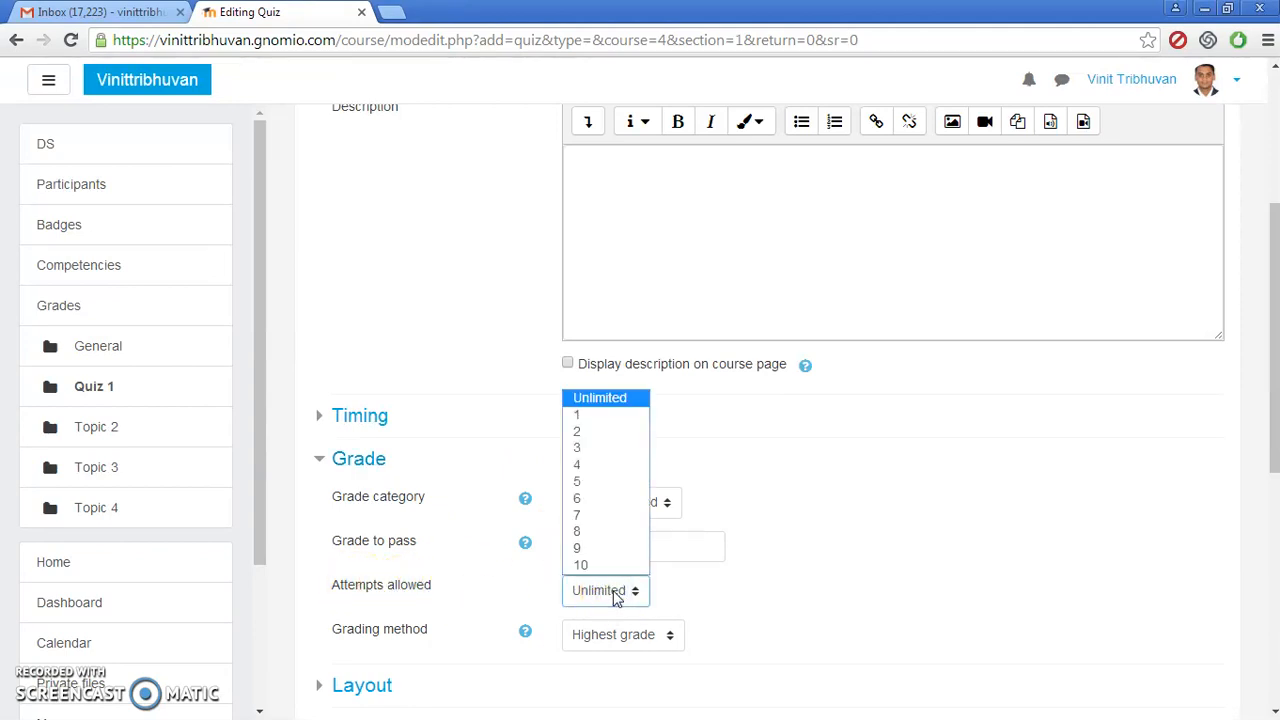
{"action": "left_click", "coordinate": [613, 592]}
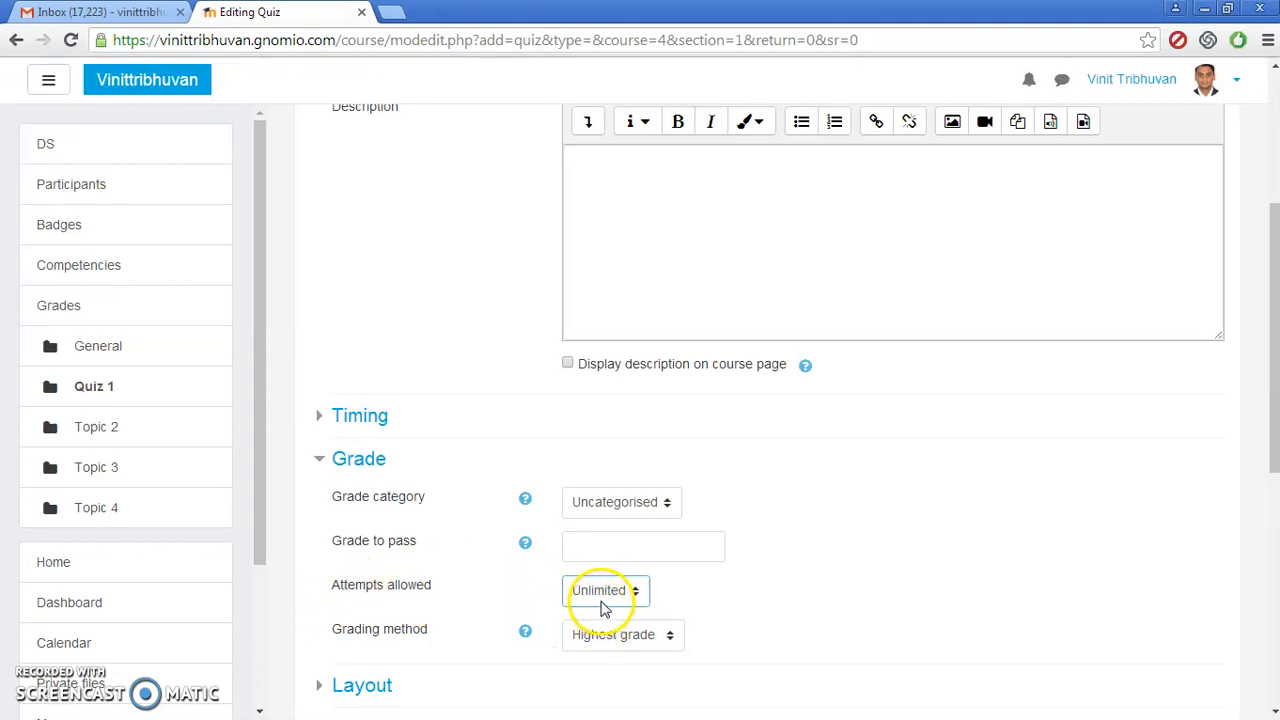
Enable the opening and closing dates in the quiz's Timing settings.
{"action": "left_click", "coordinate": [390, 424]}
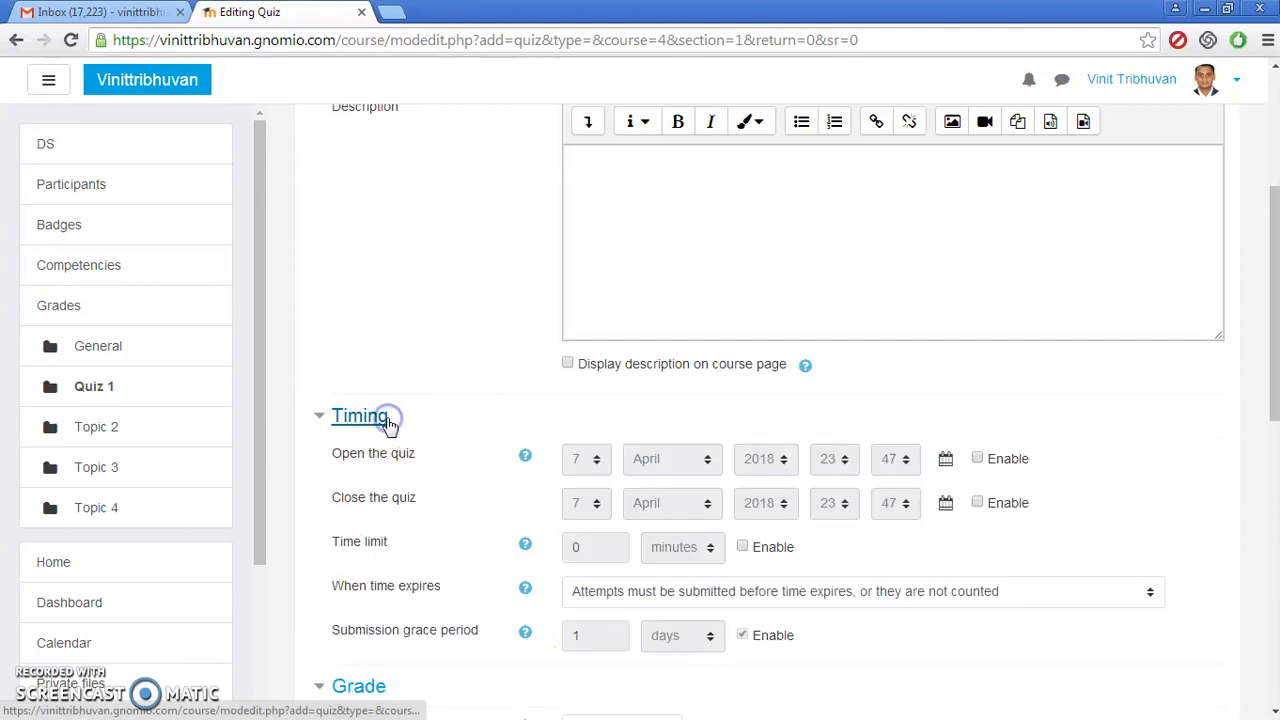
{"action": "left_click", "coordinate": [975, 460]}
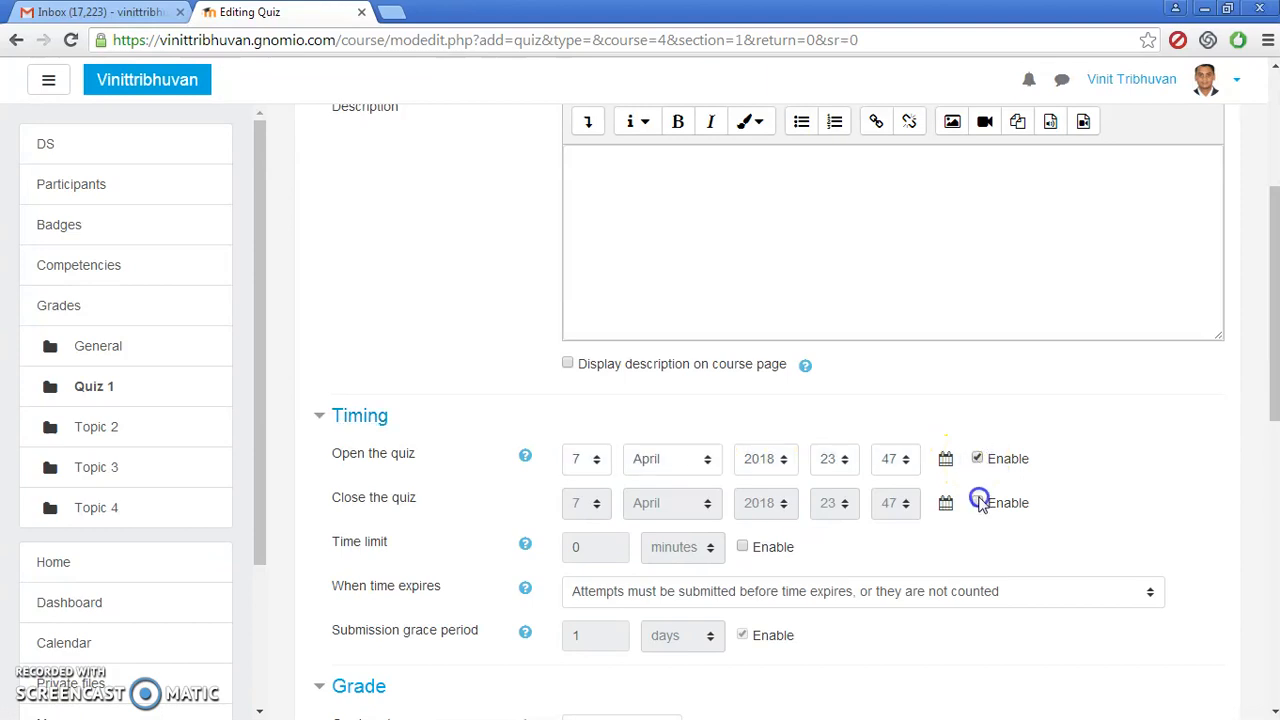
{"action": "left_click", "coordinate": [979, 502]}
Set the quiz's closing day to 20 April 2018.
{"action": "left_click", "coordinate": [596, 504]}
{"action": "key", "text": "Down"}
{"action": "key", "text": "Down"}
{"action": "key", "text": "Down"}
{"action": "key", "text": "Down"}
{"action": "key", "text": "Down"}
{"action": "key", "text": "Down"}
{"action": "key", "text": "Down"}
{"action": "key", "text": "Down"}
{"action": "key", "text": "Down"}
{"action": "key", "text": "Down"}
{"action": "key", "text": "Down"}
{"action": "key", "text": "Down"}
{"action": "key", "text": "Down"}
{"action": "key", "text": "Down"}
{"action": "key", "text": "Up"}
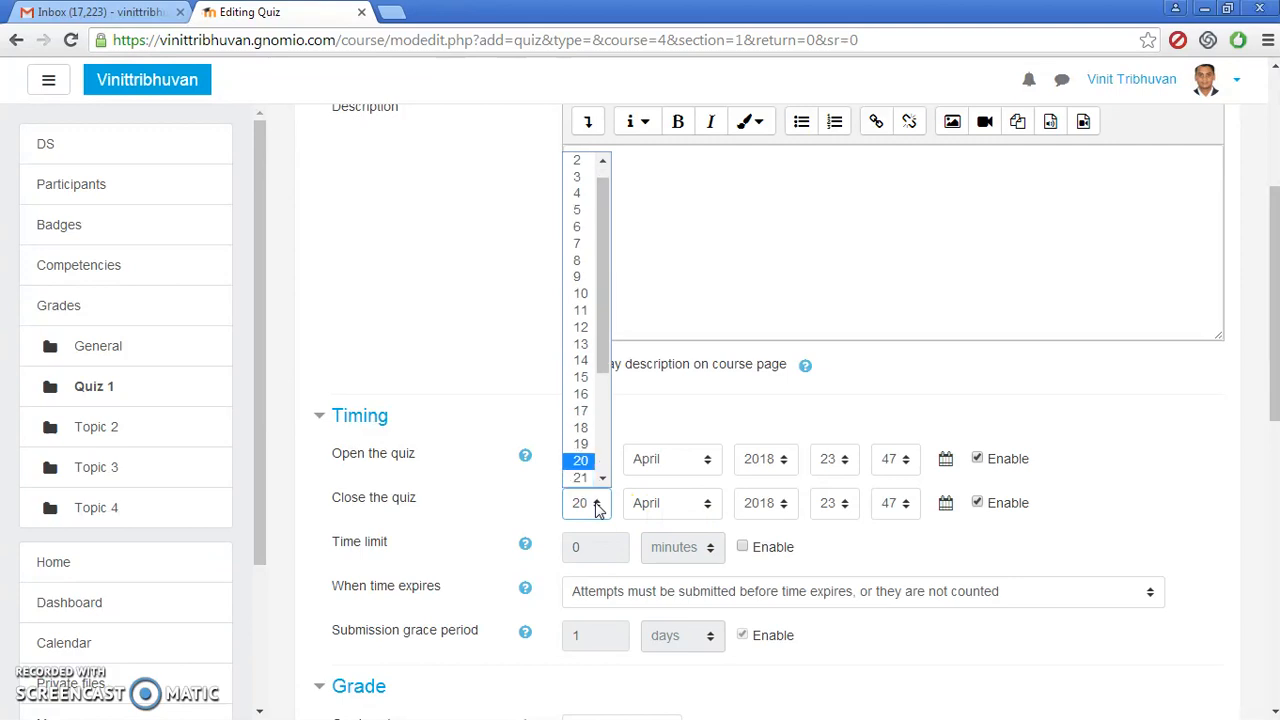
{"action": "key", "text": "Return"}
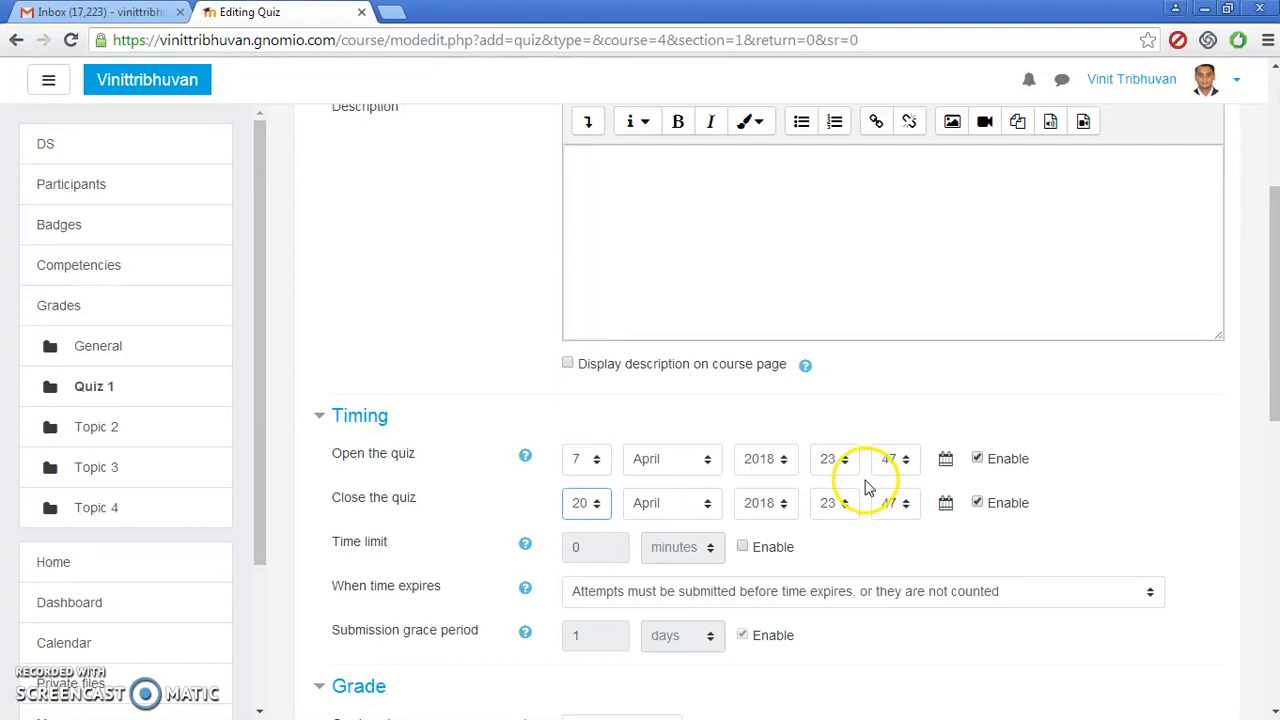
Set the quiz's closing day to 30 April 2018.
{"action": "left_click", "coordinate": [592, 509]}
{"action": "key", "text": "Down"}
{"action": "key", "text": "Down"}
{"action": "key", "text": "Down"}
{"action": "key", "text": "Down"}
{"action": "key", "text": "Down"}
{"action": "key", "text": "Down"}
{"action": "key", "text": "Down"}
{"action": "key", "text": "Down"}
{"action": "key", "text": "Down"}
{"action": "key", "text": "Down"}
{"action": "key", "text": "Down"}
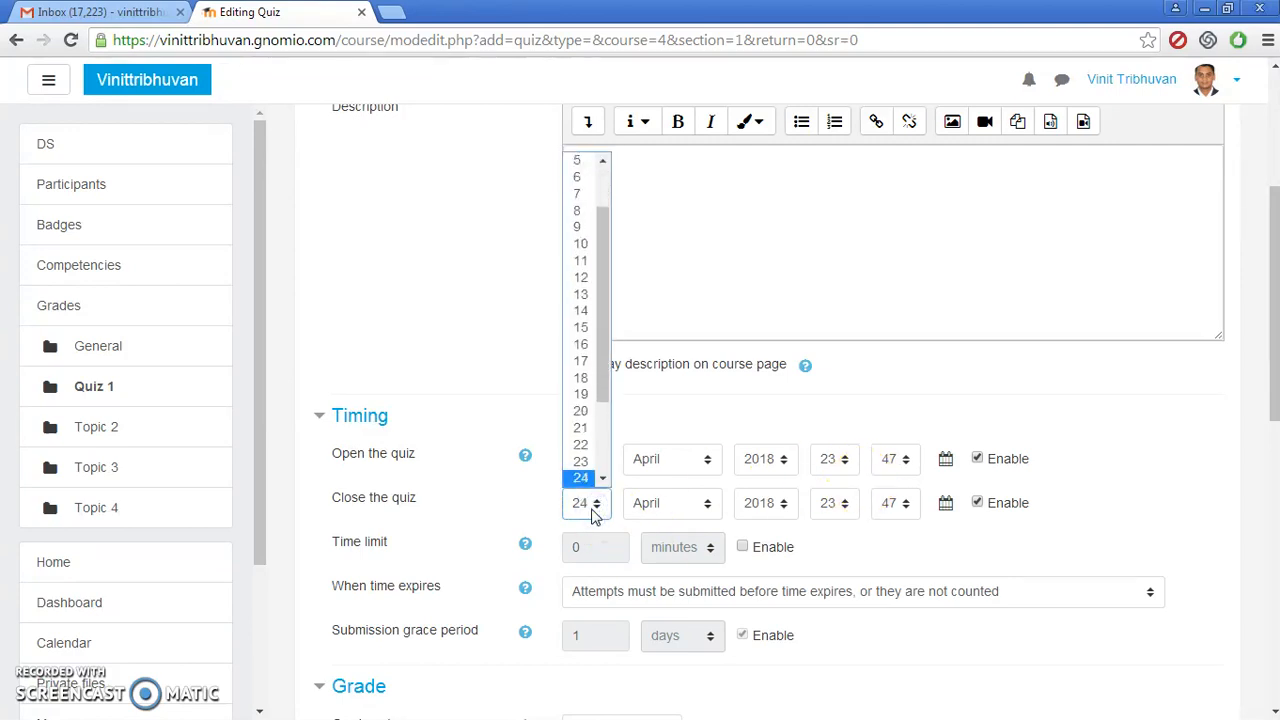
{"action": "key", "text": "Up"}
{"action": "key", "text": "Return"}
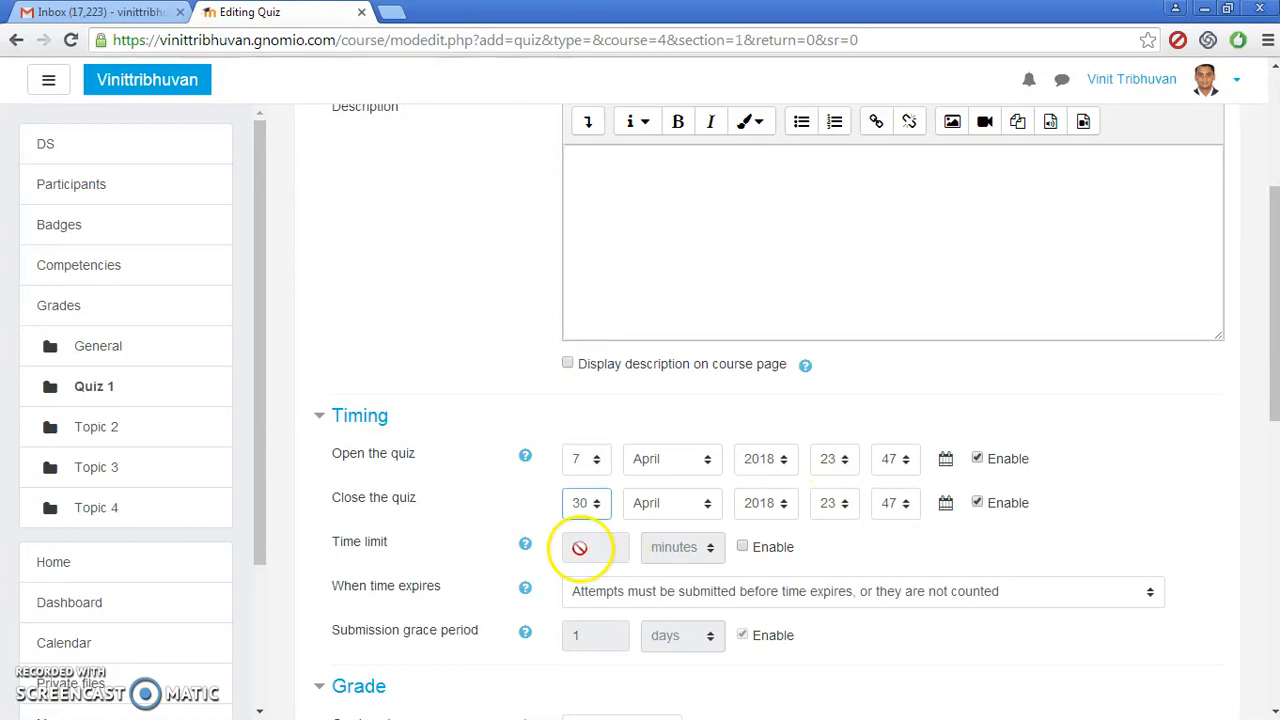
Enable the quiz's time limit and set it to 5 minutes.
{"action": "left_click", "coordinate": [743, 548]}
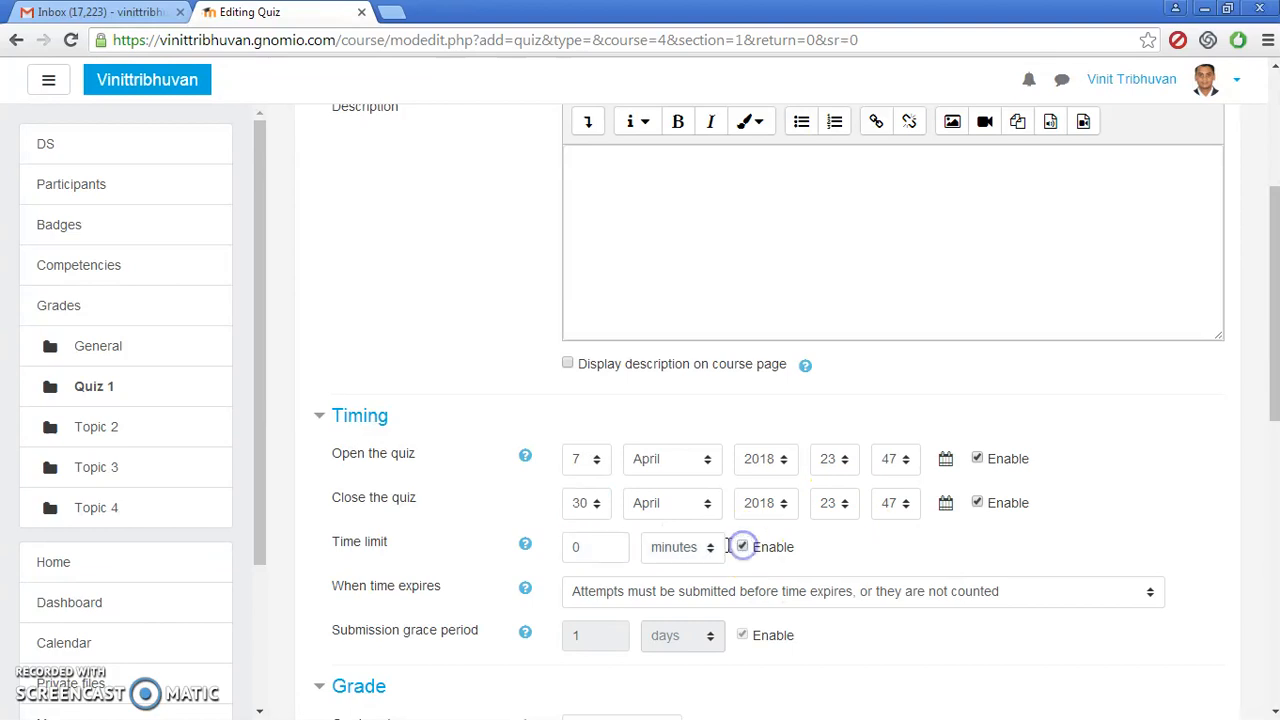
{"action": "left_click", "coordinate": [589, 546]}
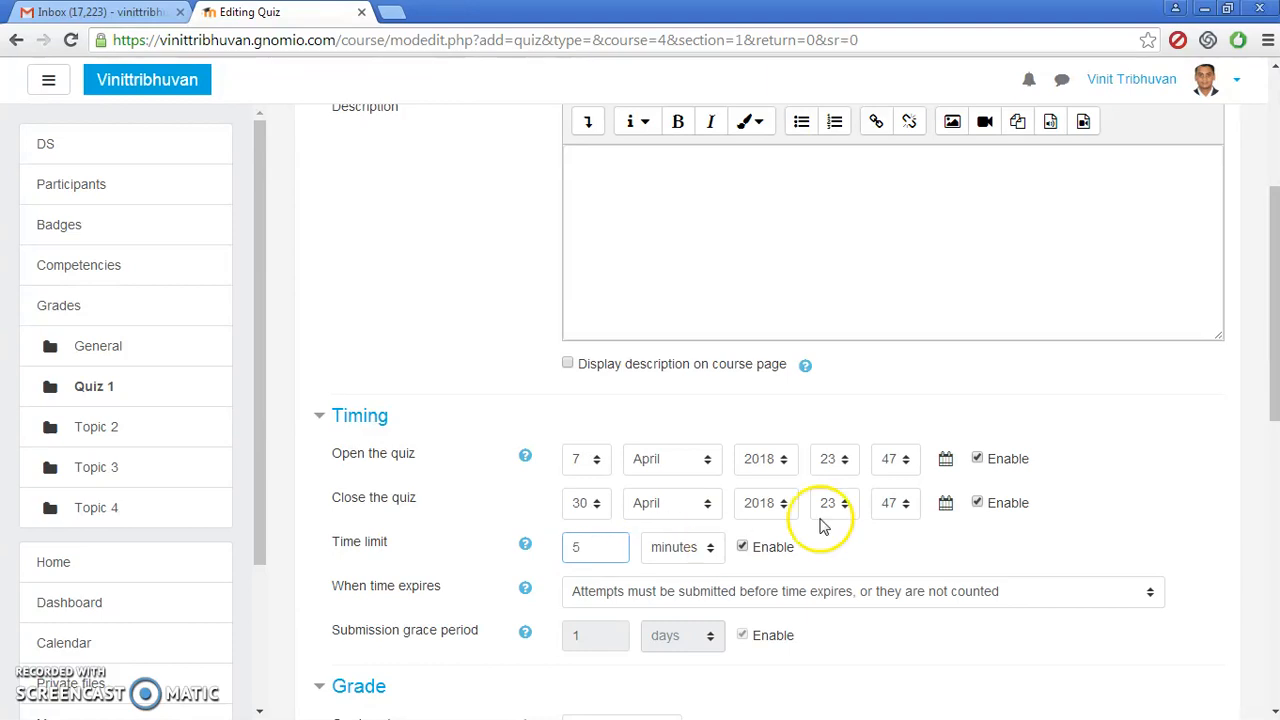
{"action": "left_click", "coordinate": [877, 541]}
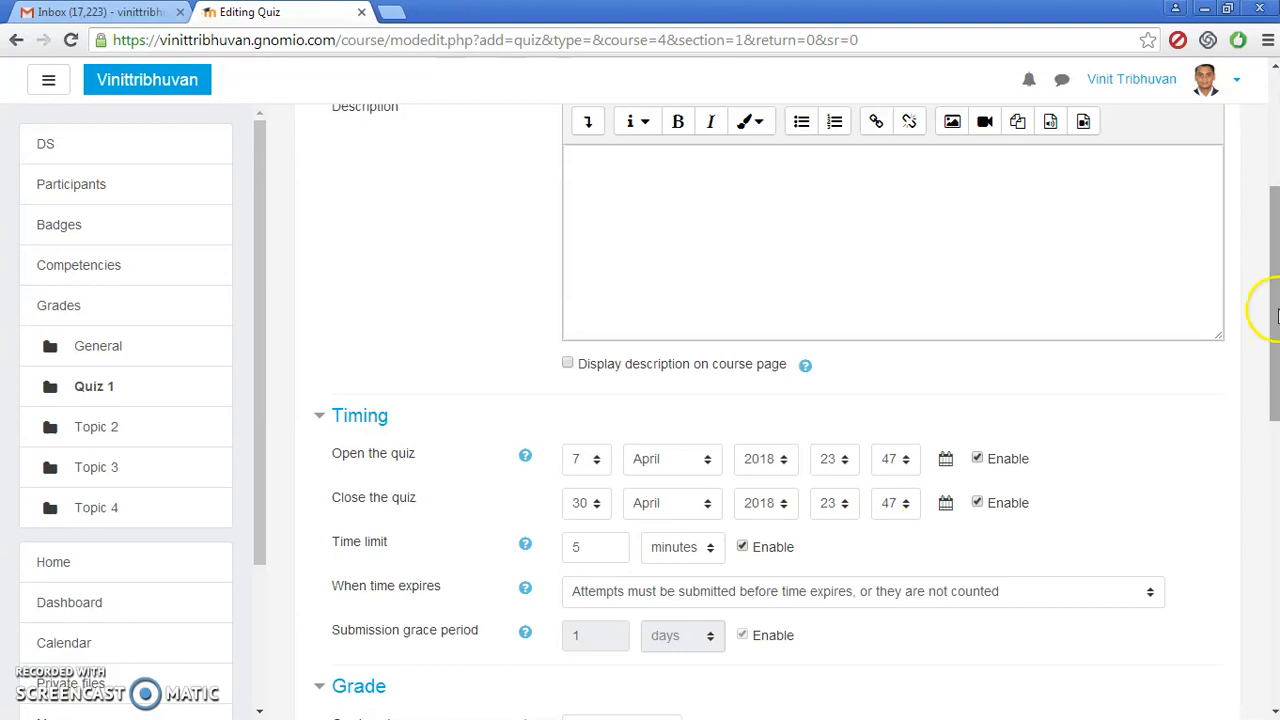
Check the Question behaviour settings of the quiz, keep the defaults, and save and display the quiz.
{"action": "left_click_drag", "start_coordinate": [1273, 314], "coordinate": [1273, 465]}
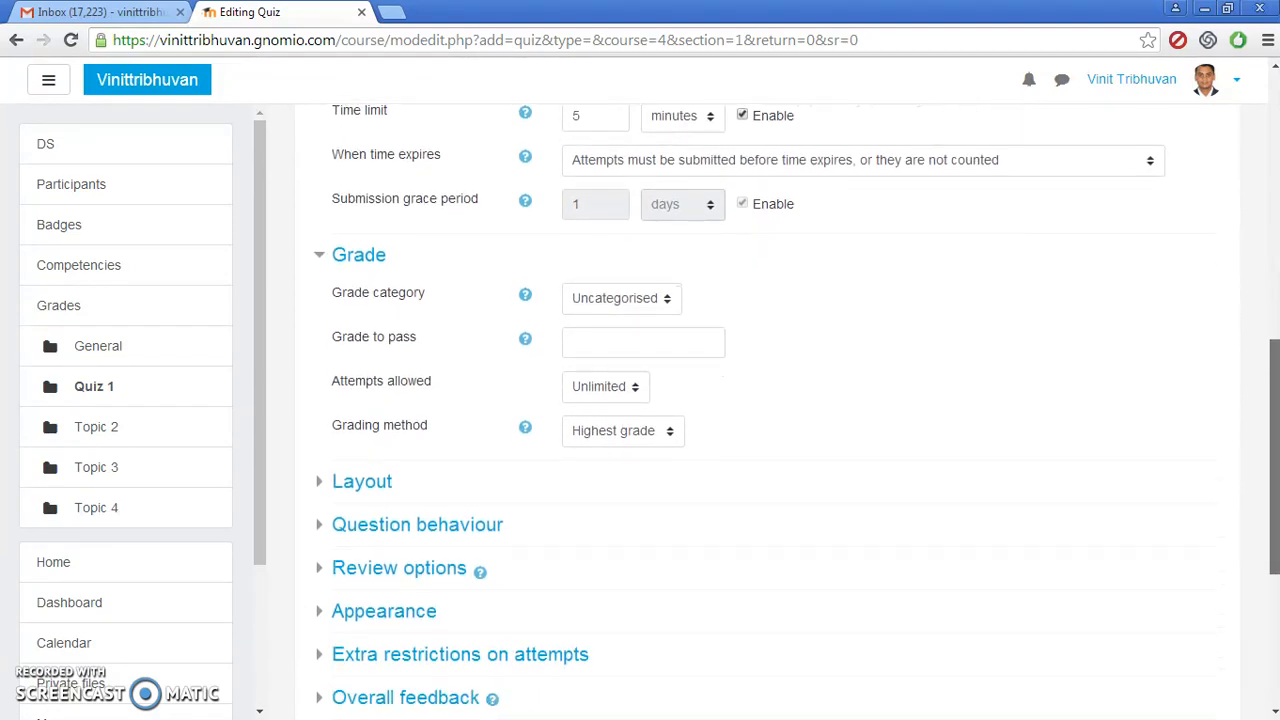
{"action": "left_click", "coordinate": [452, 535]}
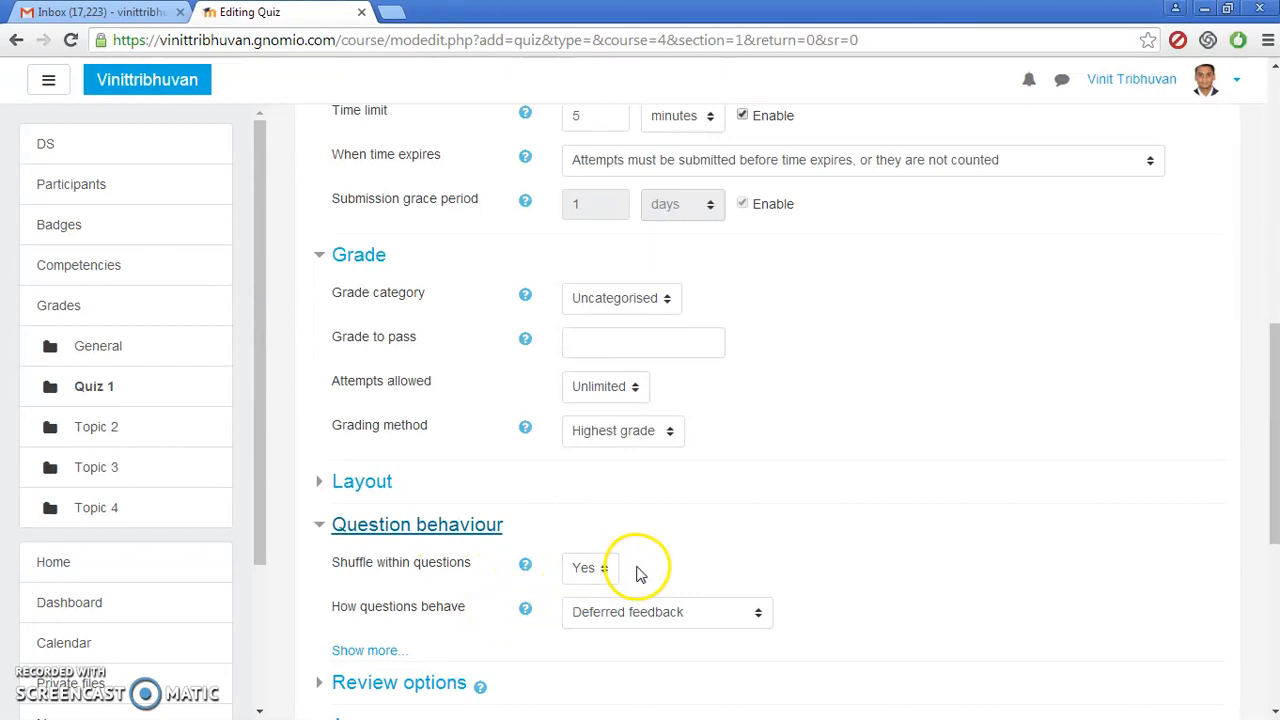
{"action": "left_click_drag", "start_coordinate": [1272, 368], "coordinate": [1272, 455]}
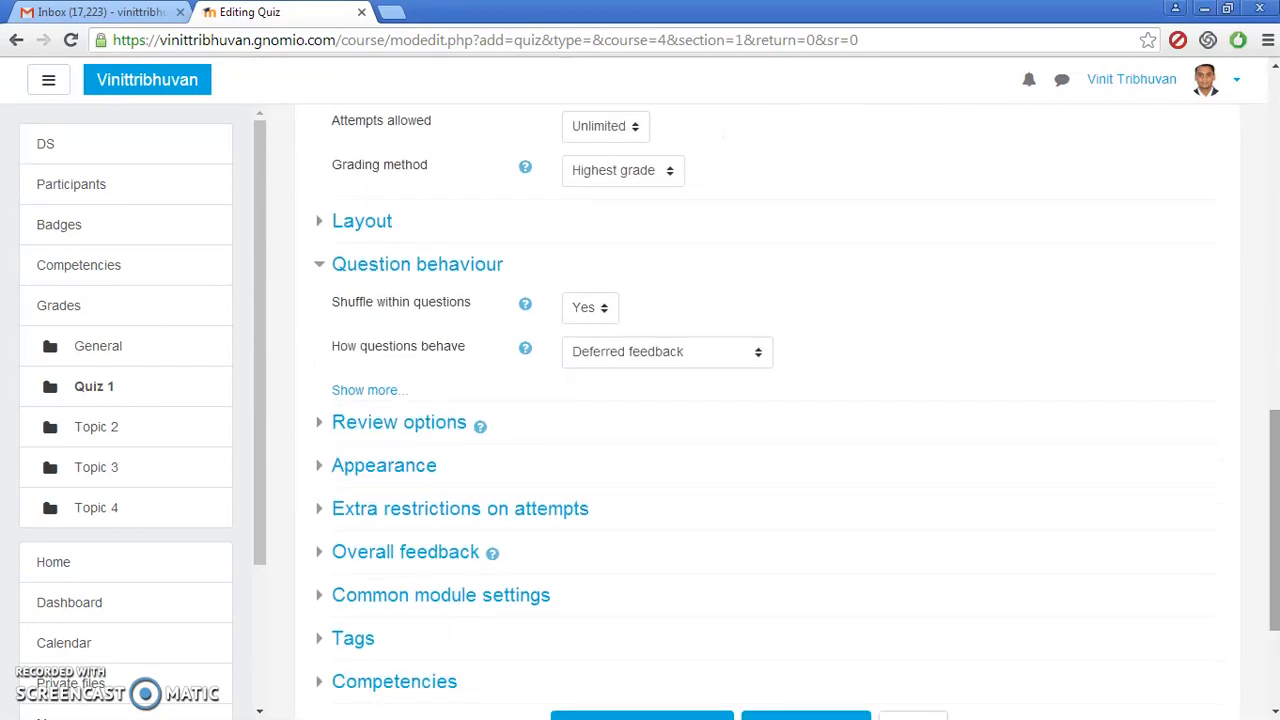
{"action": "left_click_drag", "start_coordinate": [1274, 447], "coordinate": [1274, 507]}
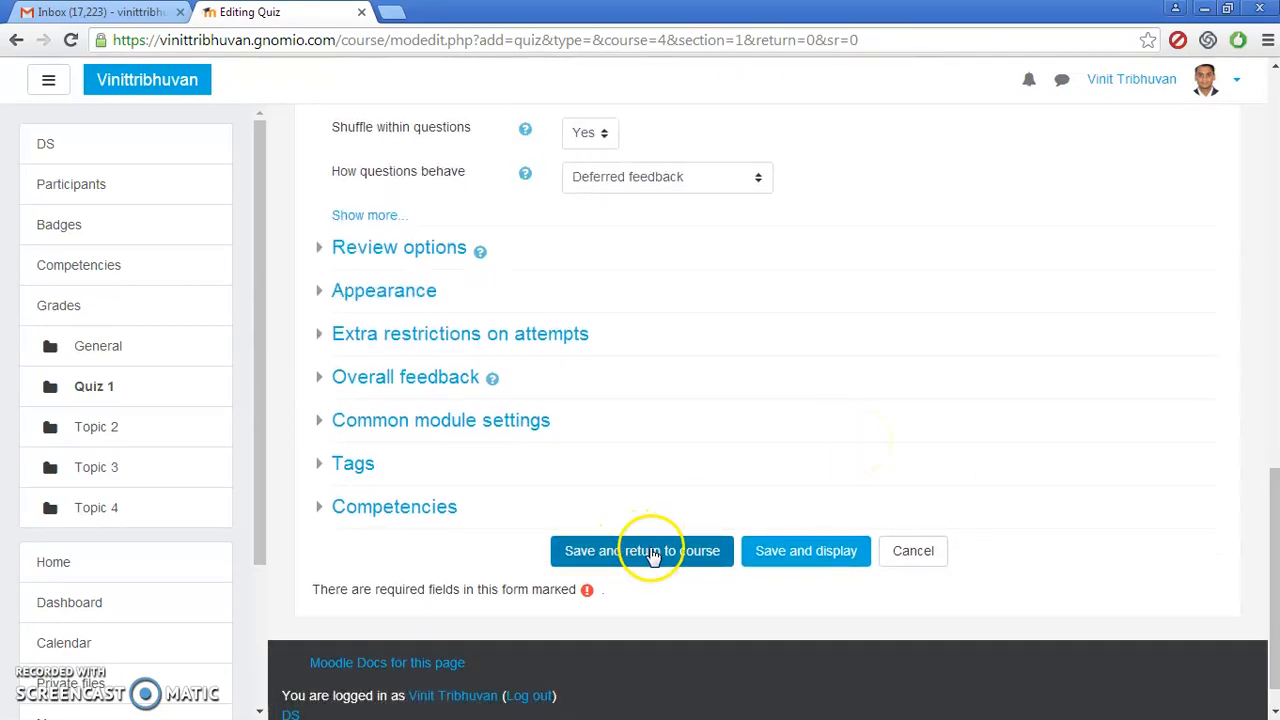
{"action": "left_click", "coordinate": [778, 557]}
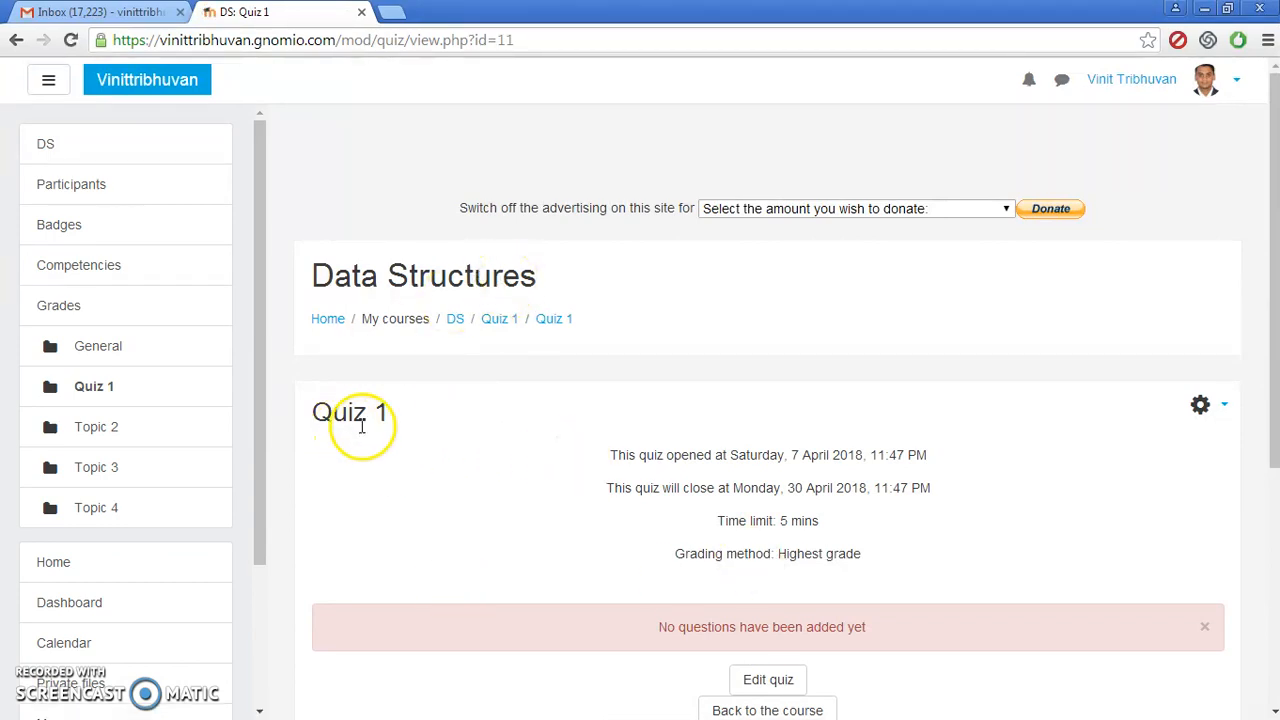
Open Quiz 1 for editing and add a new Multiple choice question.
{"action": "left_click_drag", "start_coordinate": [1275, 252], "coordinate": [1275, 341]}
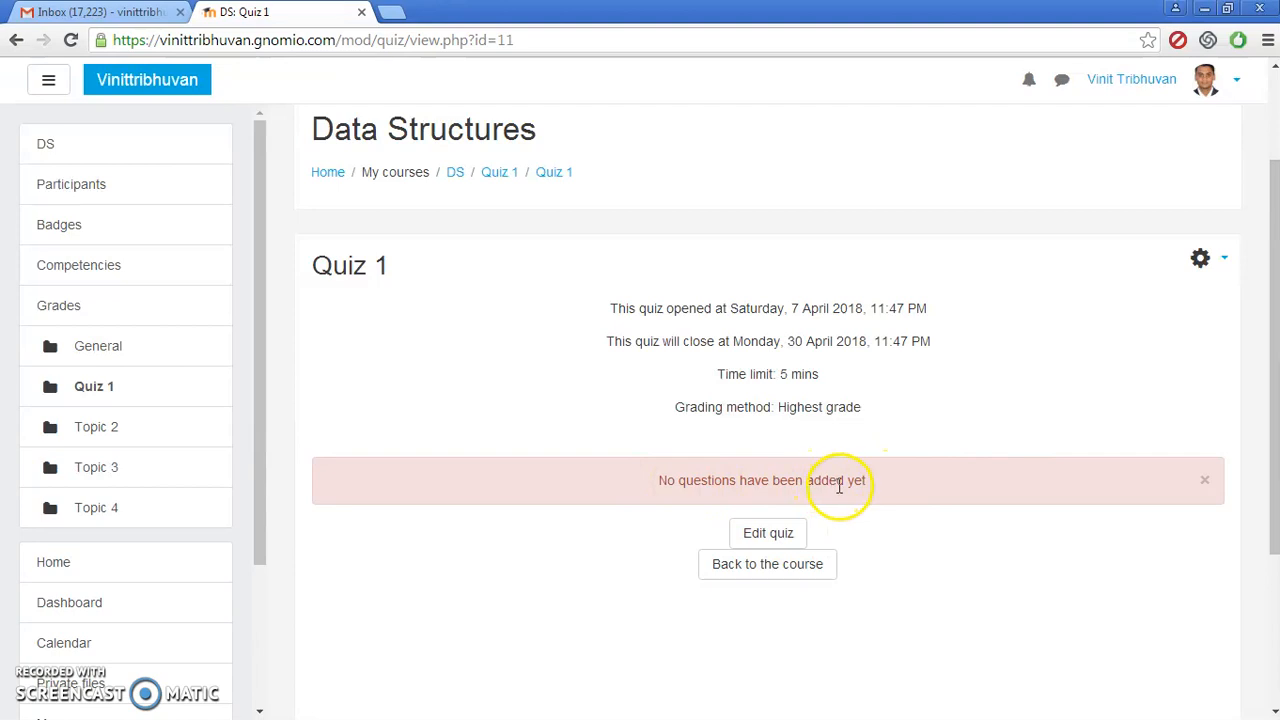
{"action": "left_click", "coordinate": [769, 533]}
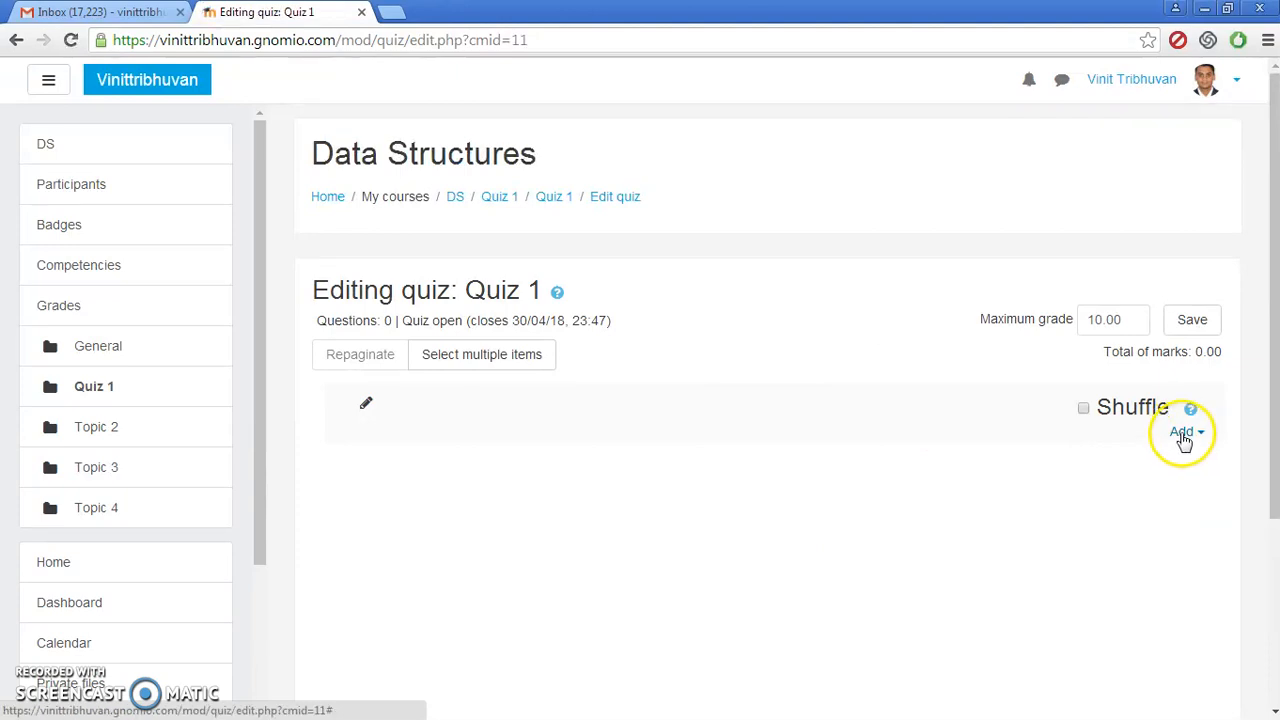
{"action": "left_click", "coordinate": [1182, 433]}
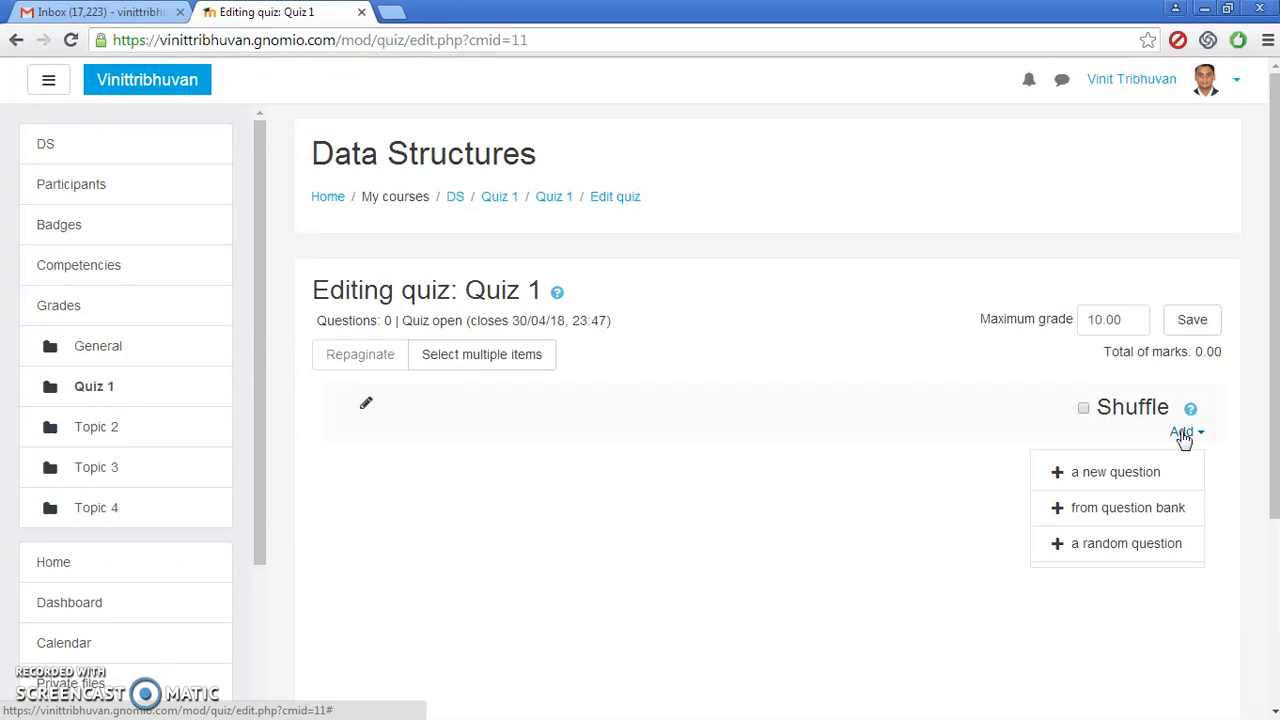
{"action": "left_click", "coordinate": [1140, 480]}
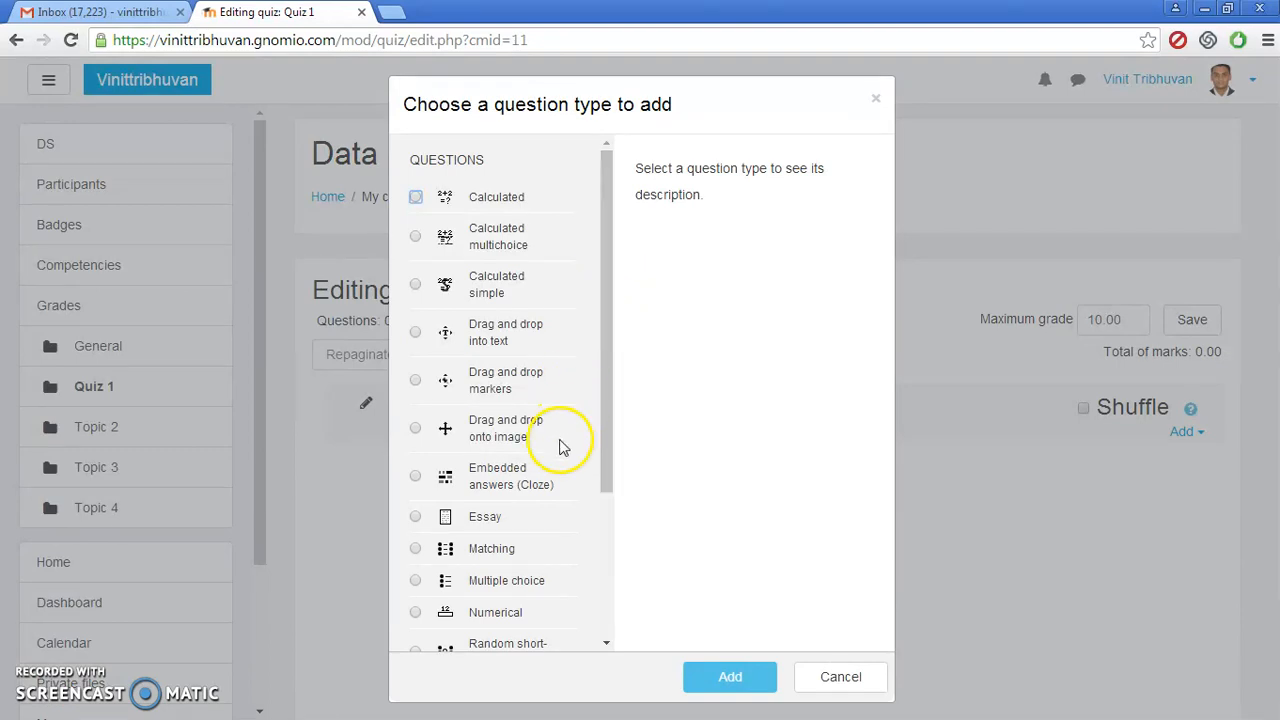
{"action": "left_click", "coordinate": [604, 365]}
{"action": "left_click_drag", "start_coordinate": [604, 362], "coordinate": [600, 423]}
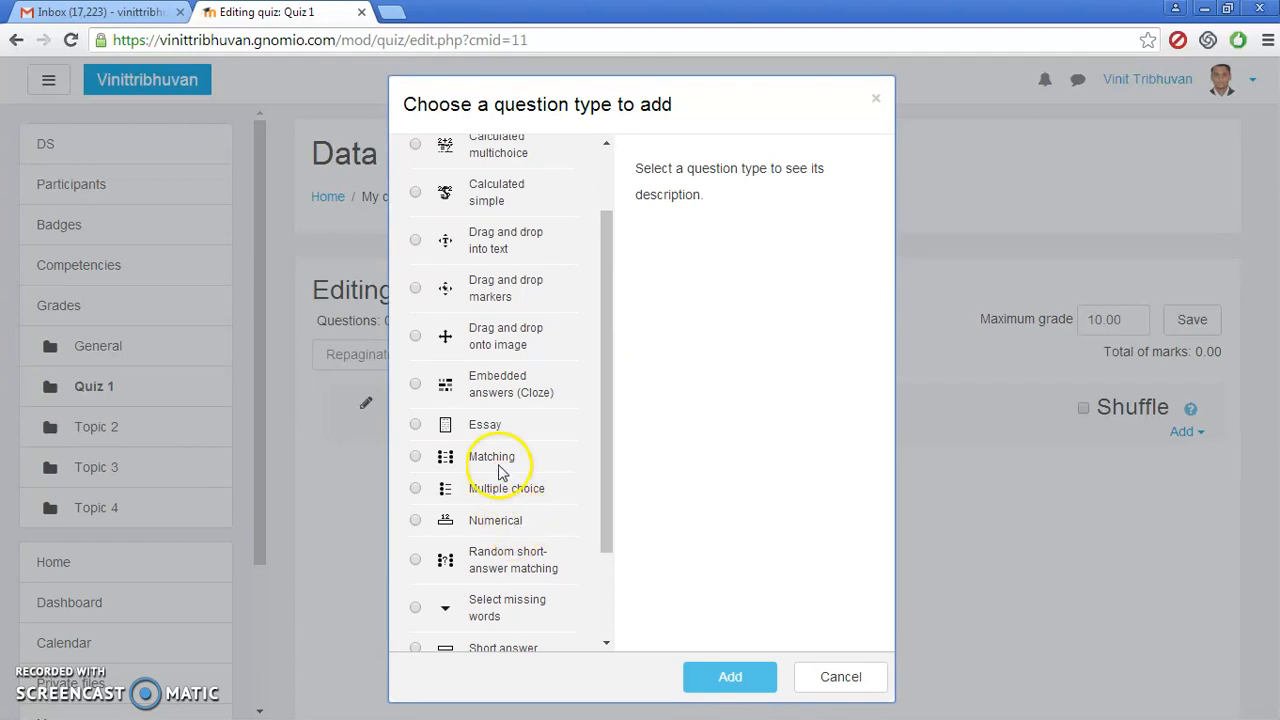
{"action": "left_click_drag", "start_coordinate": [607, 408], "coordinate": [606, 442]}
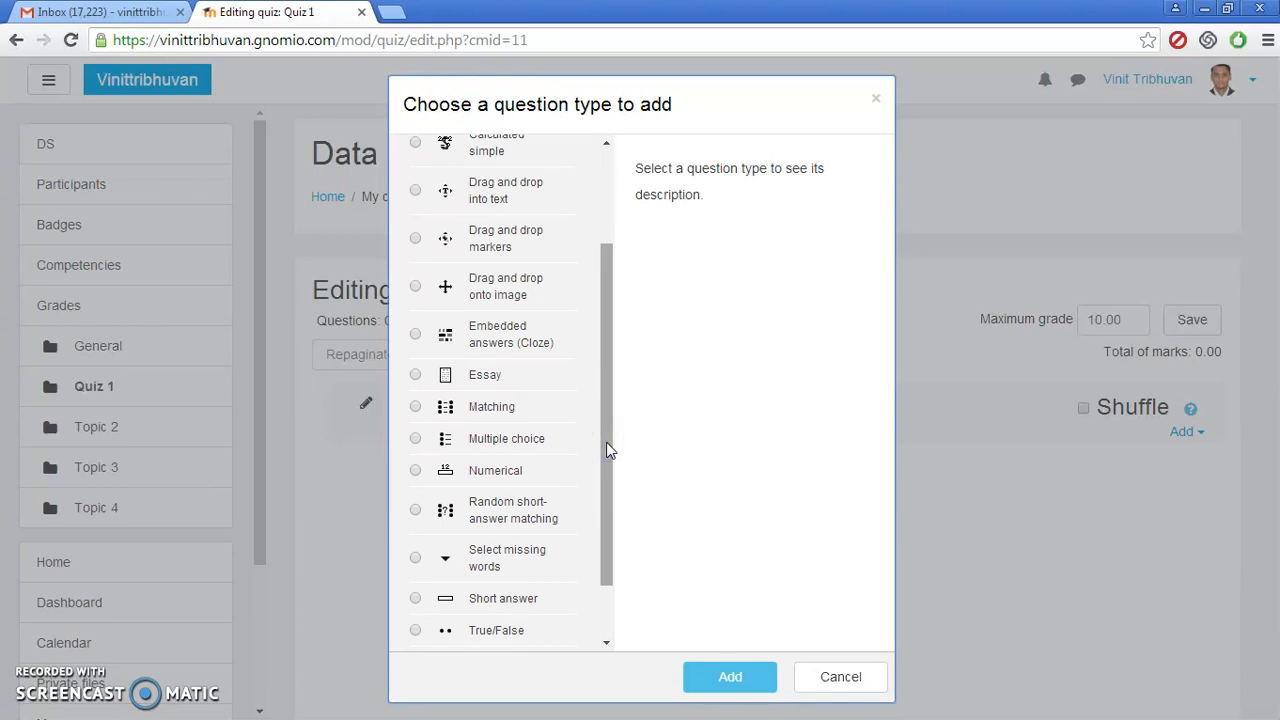
{"action": "left_click", "coordinate": [531, 443]}
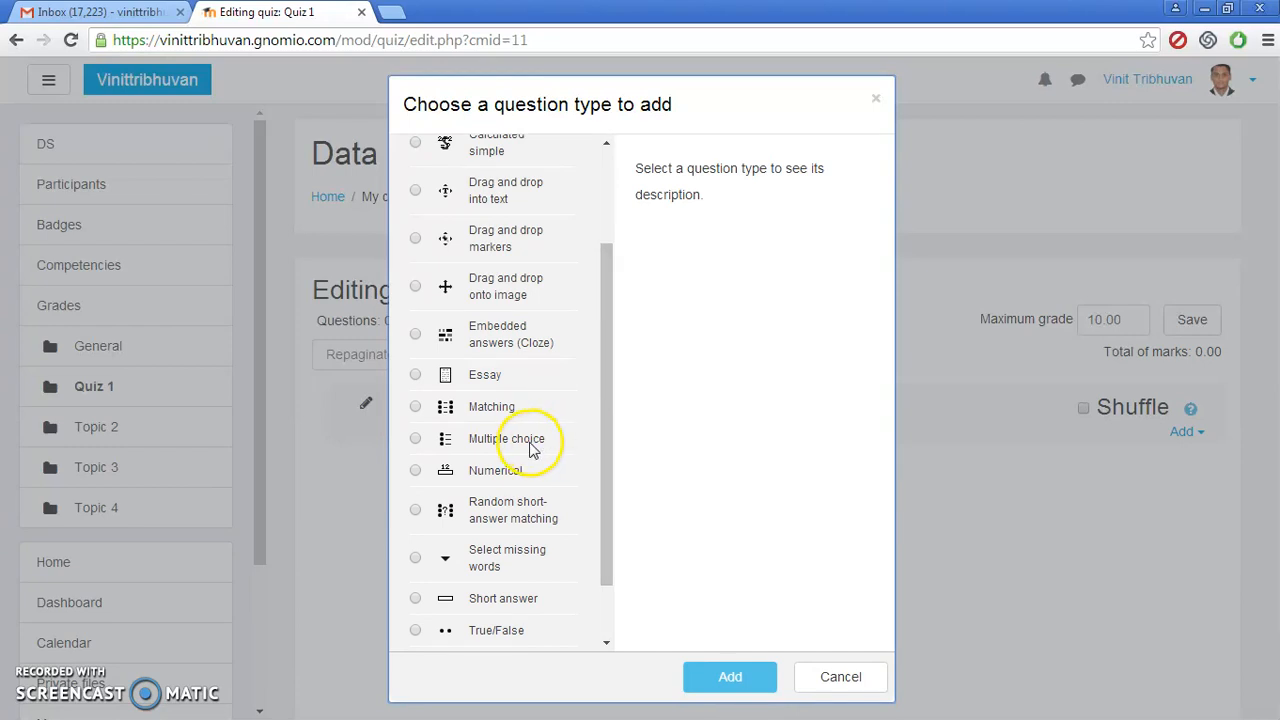
{"action": "left_click", "coordinate": [700, 679]}
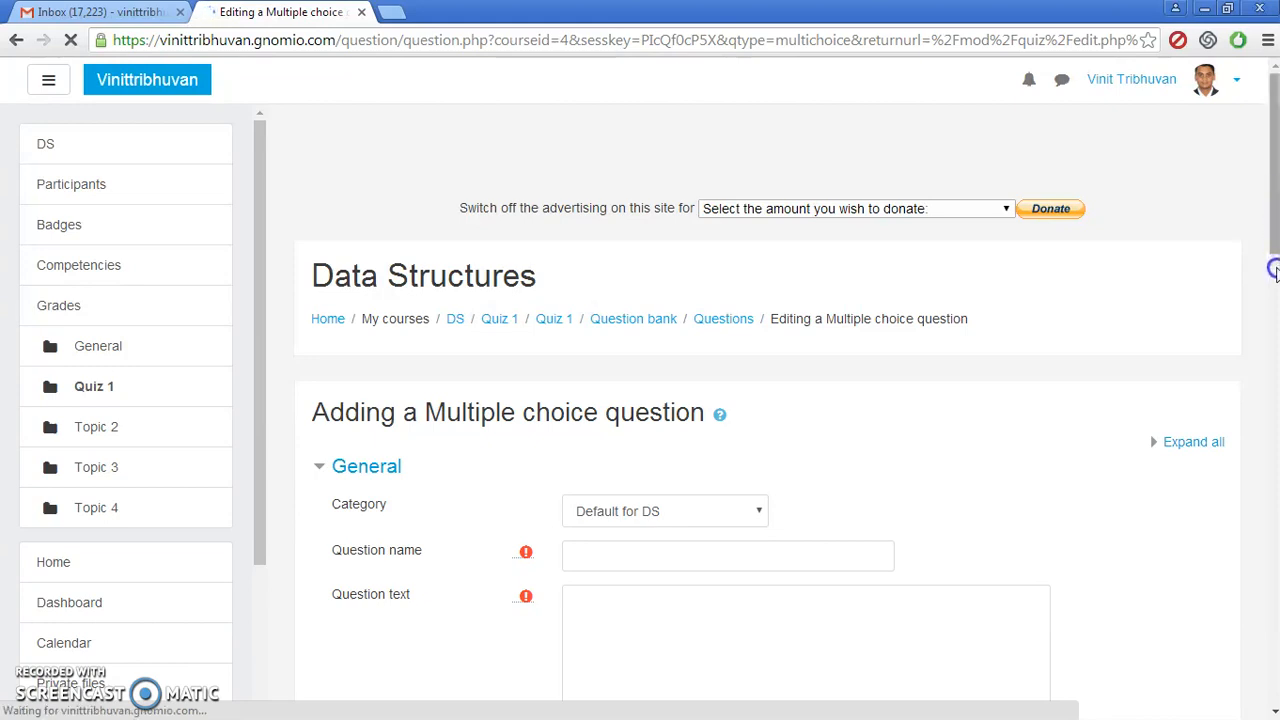
Name the multiple choice question "Q1" and place the cursor in its question text.
{"action": "left_click", "coordinate": [761, 534]}
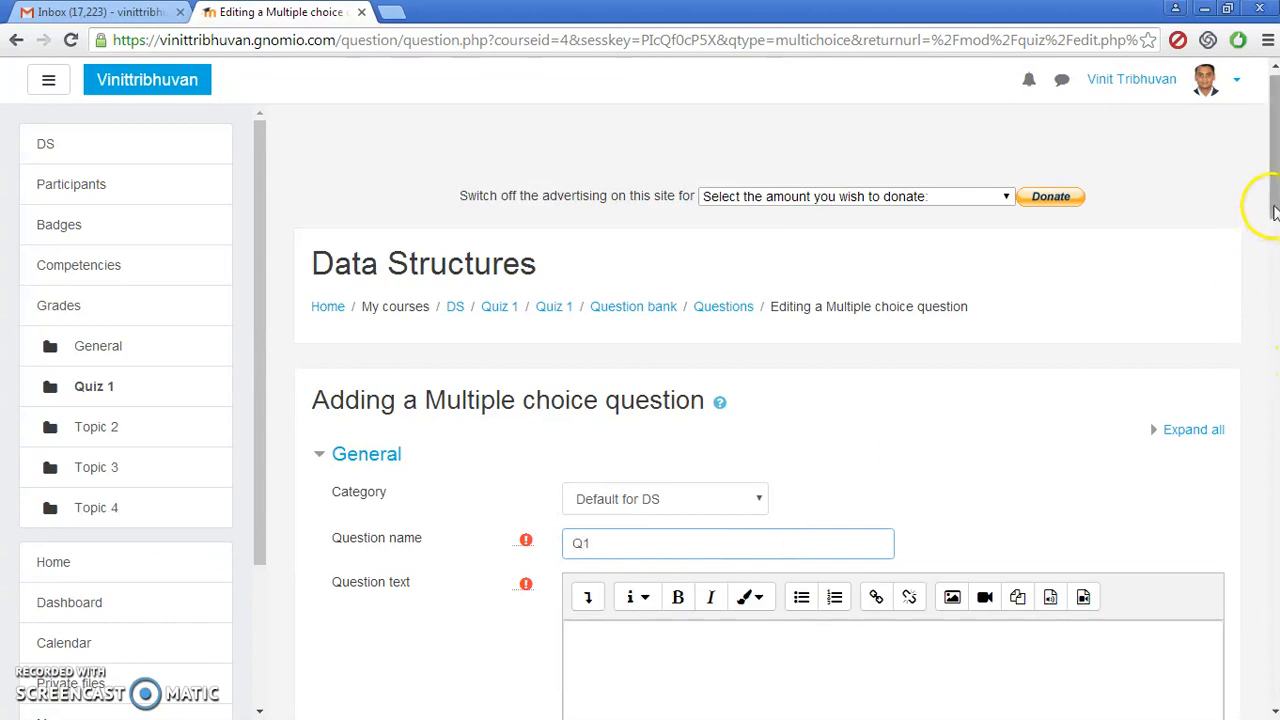
{"action": "scroll", "coordinate": [1273, 210], "scroll_direction": "down", "scroll_amount": 3}
{"action": "left_click", "coordinate": [847, 395]}
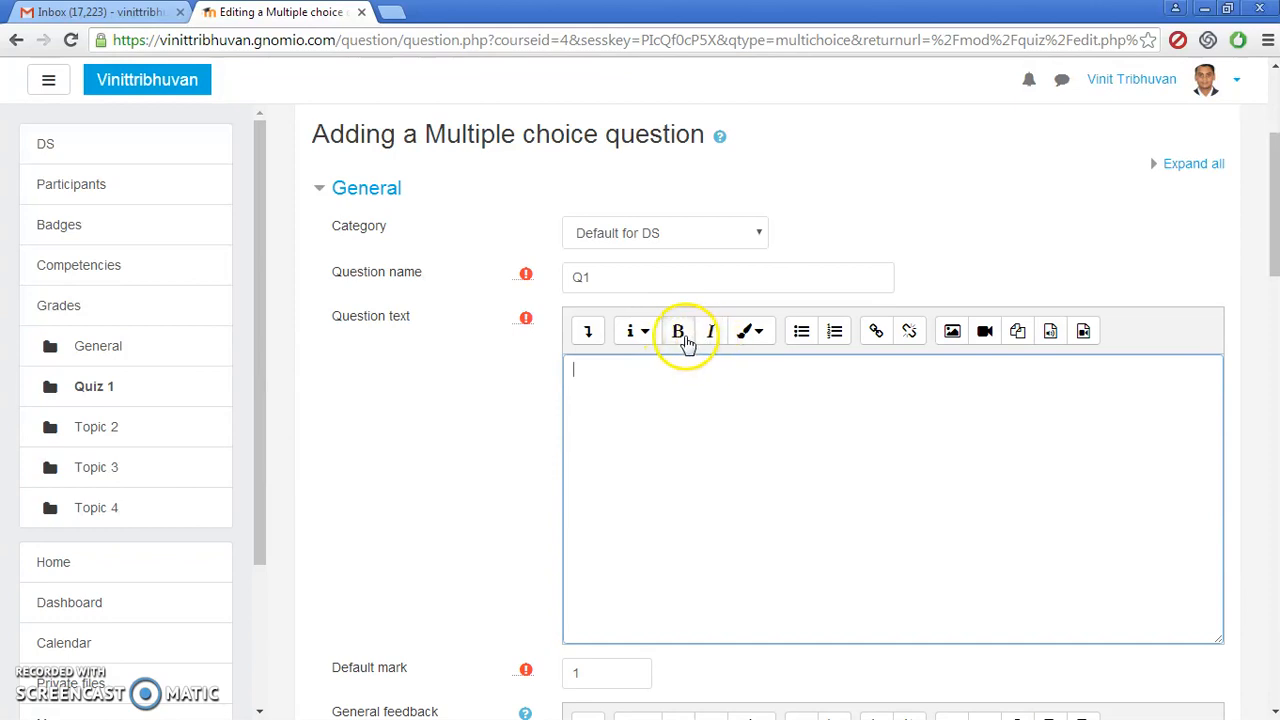
{"action": "left_click", "coordinate": [668, 397]}
Copy "What is the worst case run-time complexity of binary search algorithm?" from the Word document into the Moodle question text.
{"action": "key", "text": "alt+Tab"}
{"action": "key", "text": "alt+Tab"}
{"action": "key", "text": "alt+Tab"}
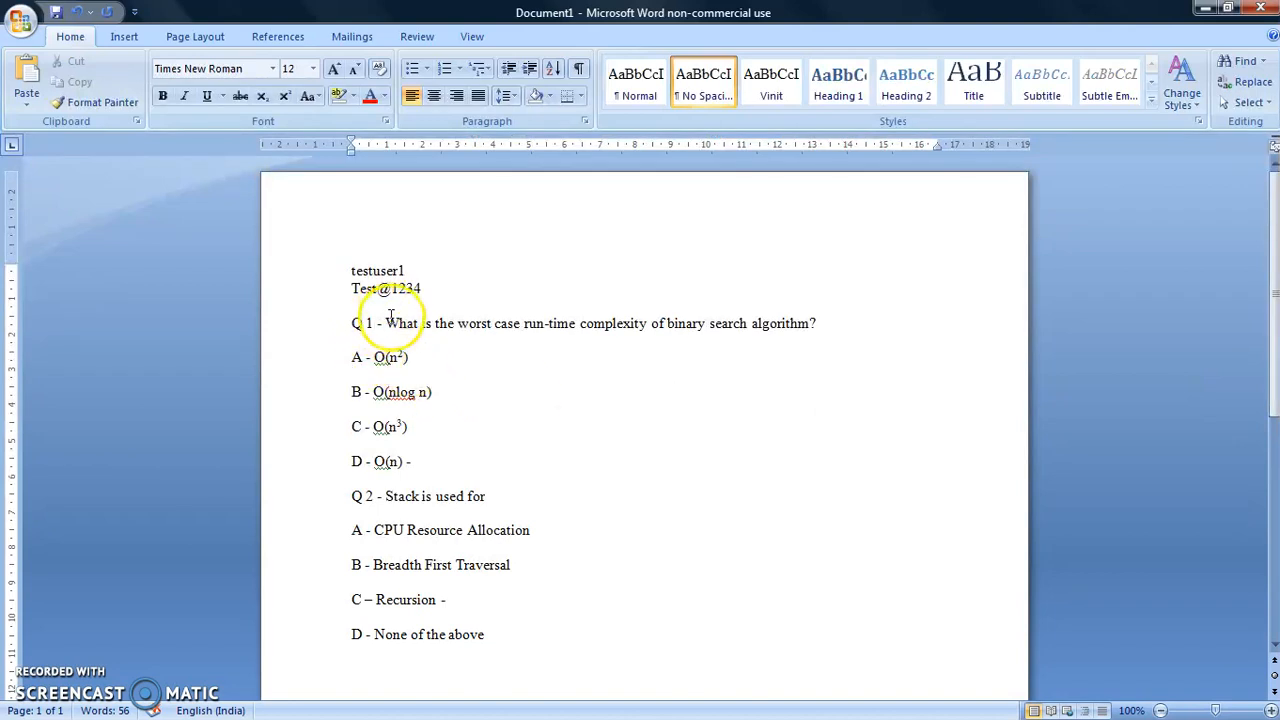
{"action": "left_click_drag", "start_coordinate": [388, 321], "coordinate": [799, 337]}
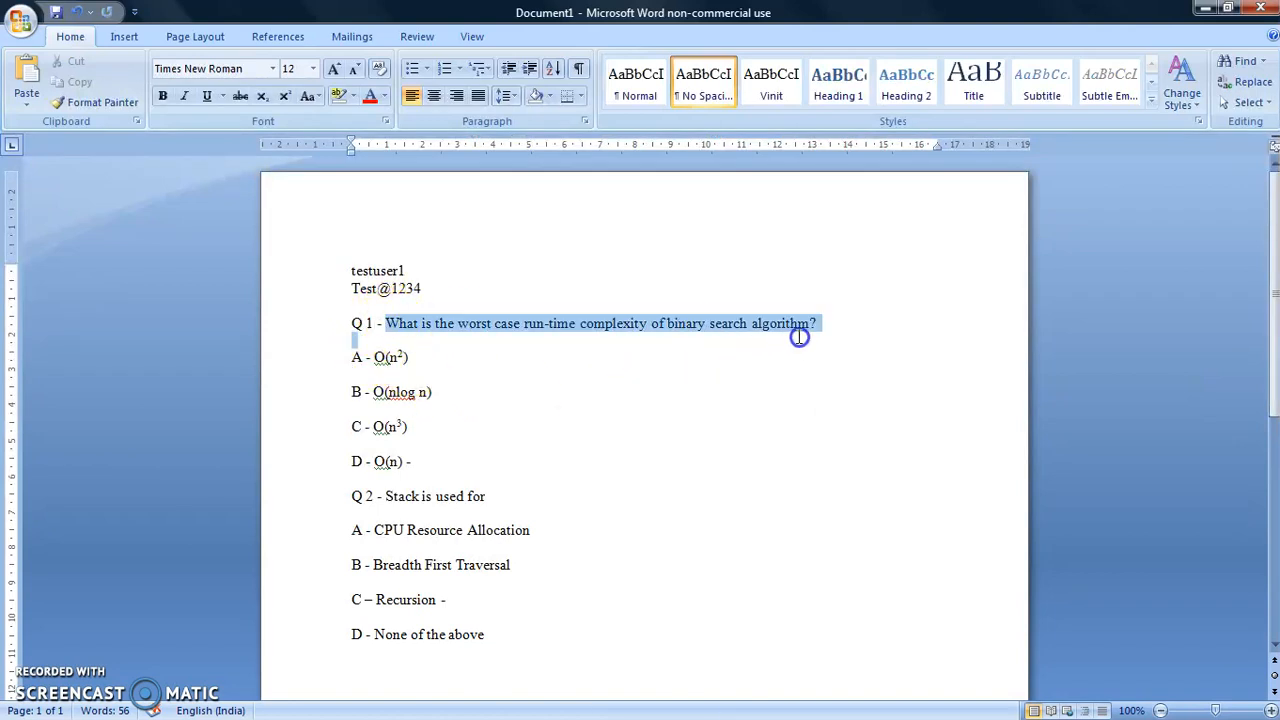
{"action": "key", "text": "ctrl+c"}
{"action": "key", "text": "alt+Tab"}
{"action": "left_click", "coordinate": [715, 389]}
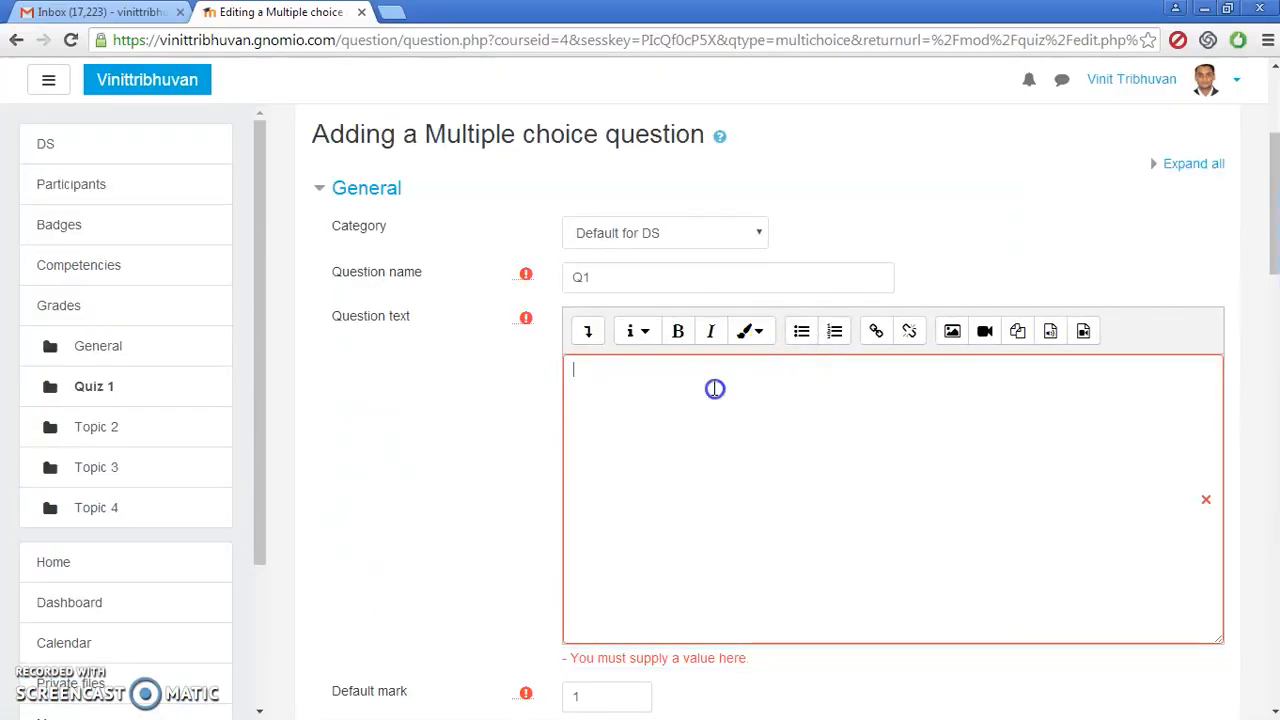
{"action": "key", "text": "ctrl+v"}
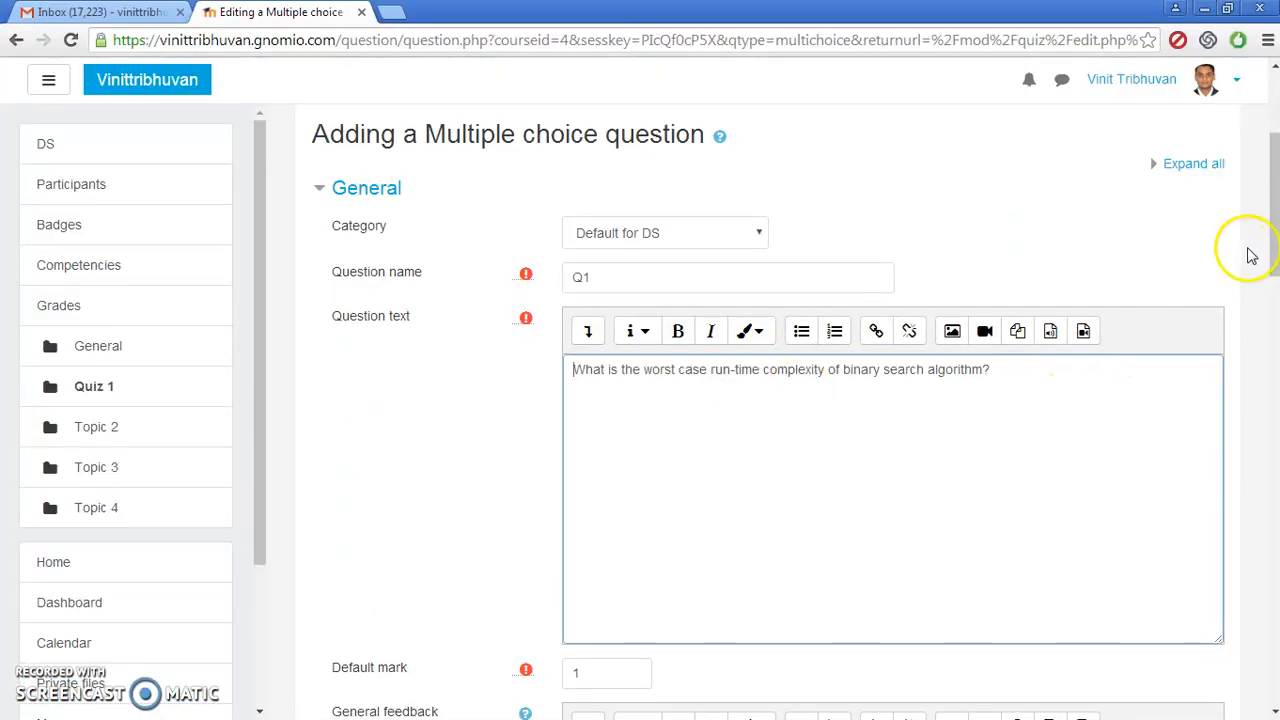
Fill Choice 1 with option A, O(n²), copied from the Word document.
{"action": "left_click_drag", "start_coordinate": [1273, 233], "coordinate": [1273, 380]}
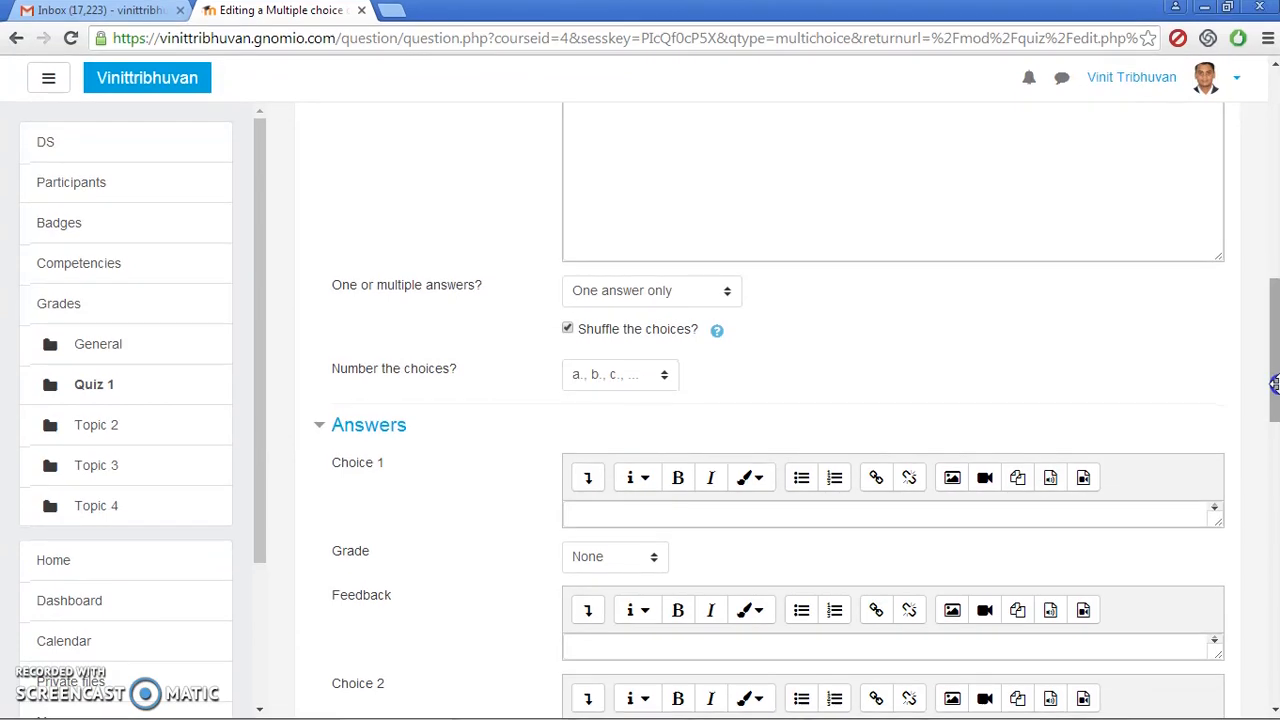
{"action": "left_click_drag", "start_coordinate": [1273, 375], "coordinate": [878, 416]}
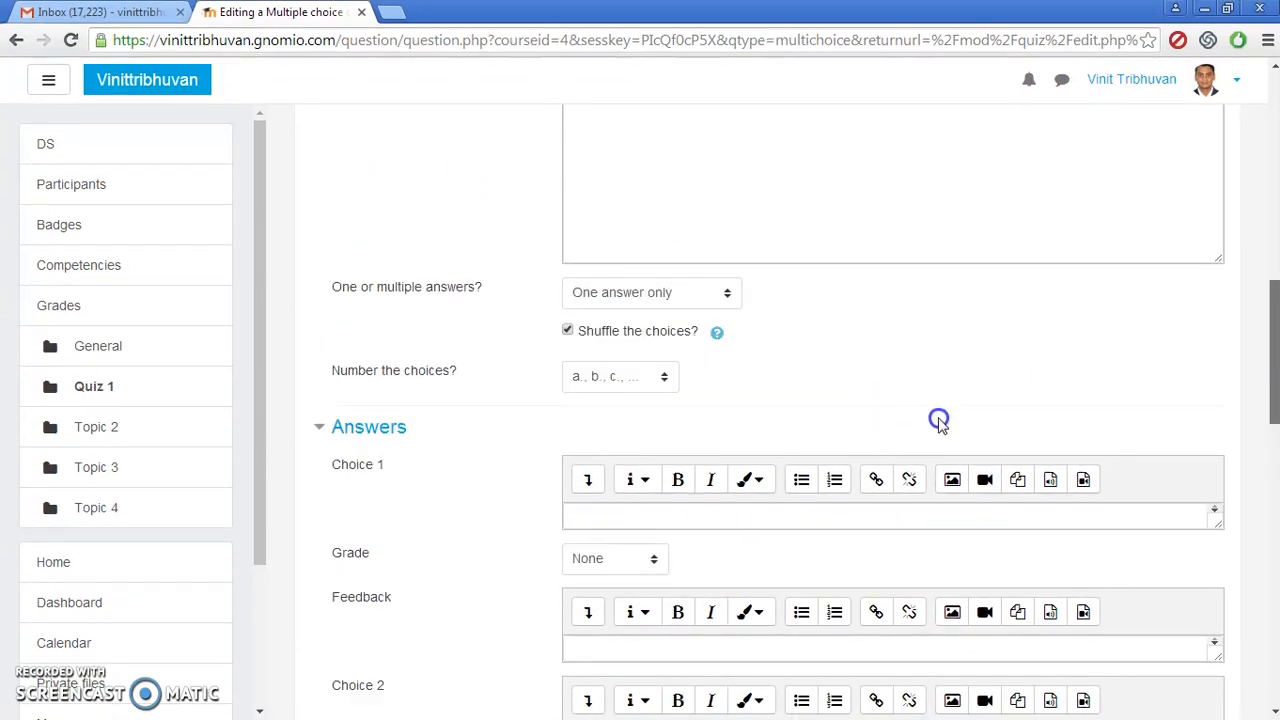
{"action": "left_click", "coordinate": [697, 516]}
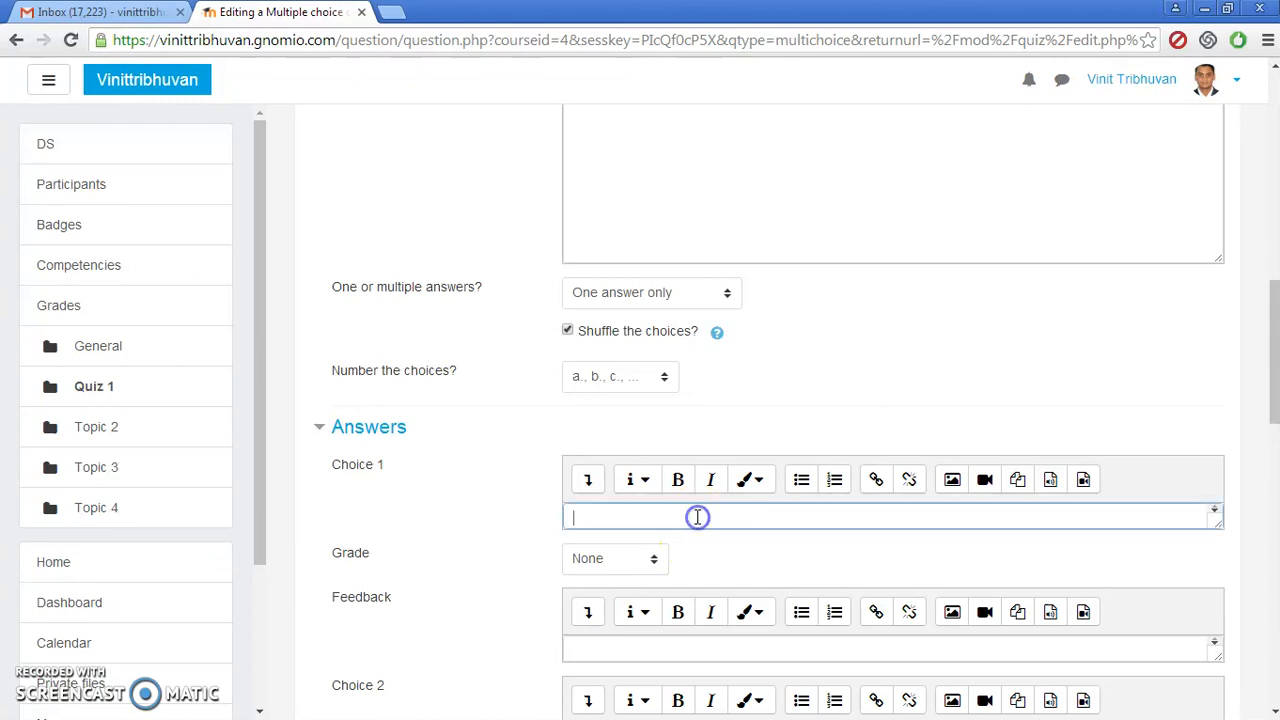
{"action": "key", "text": "alt+Tab"}
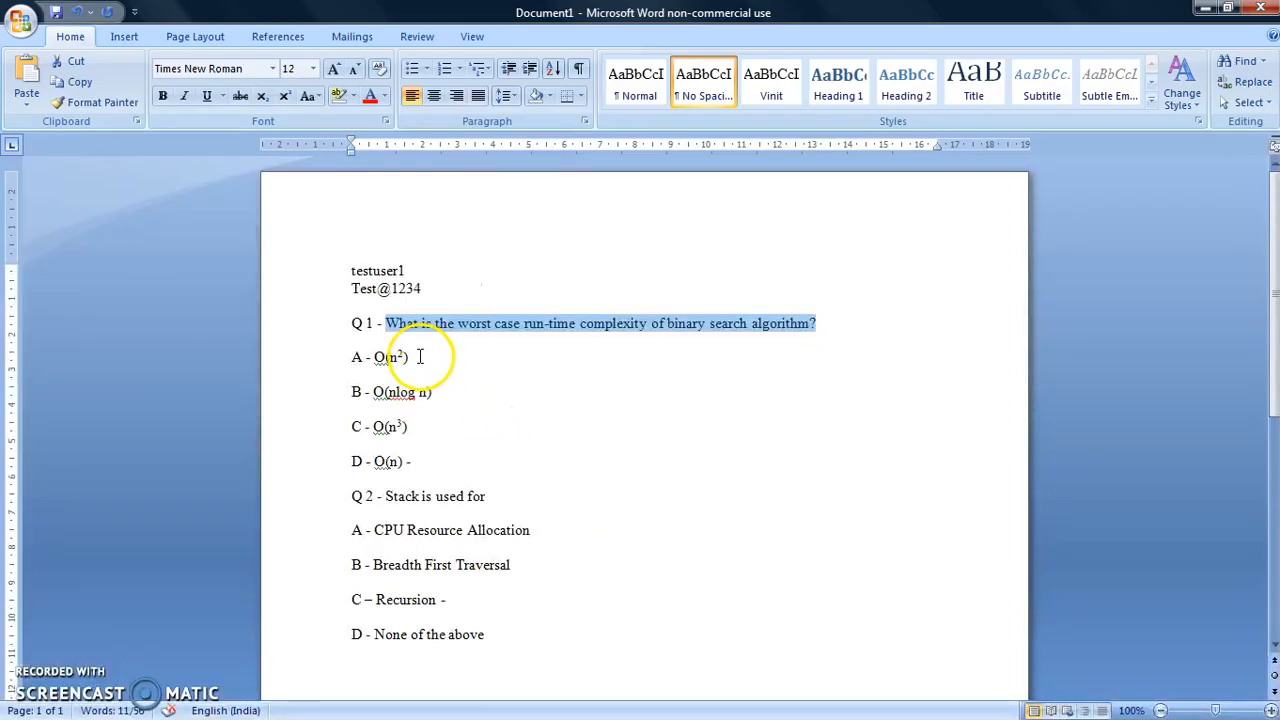
{"action": "left_click_drag", "start_coordinate": [420, 356], "coordinate": [396, 356]}
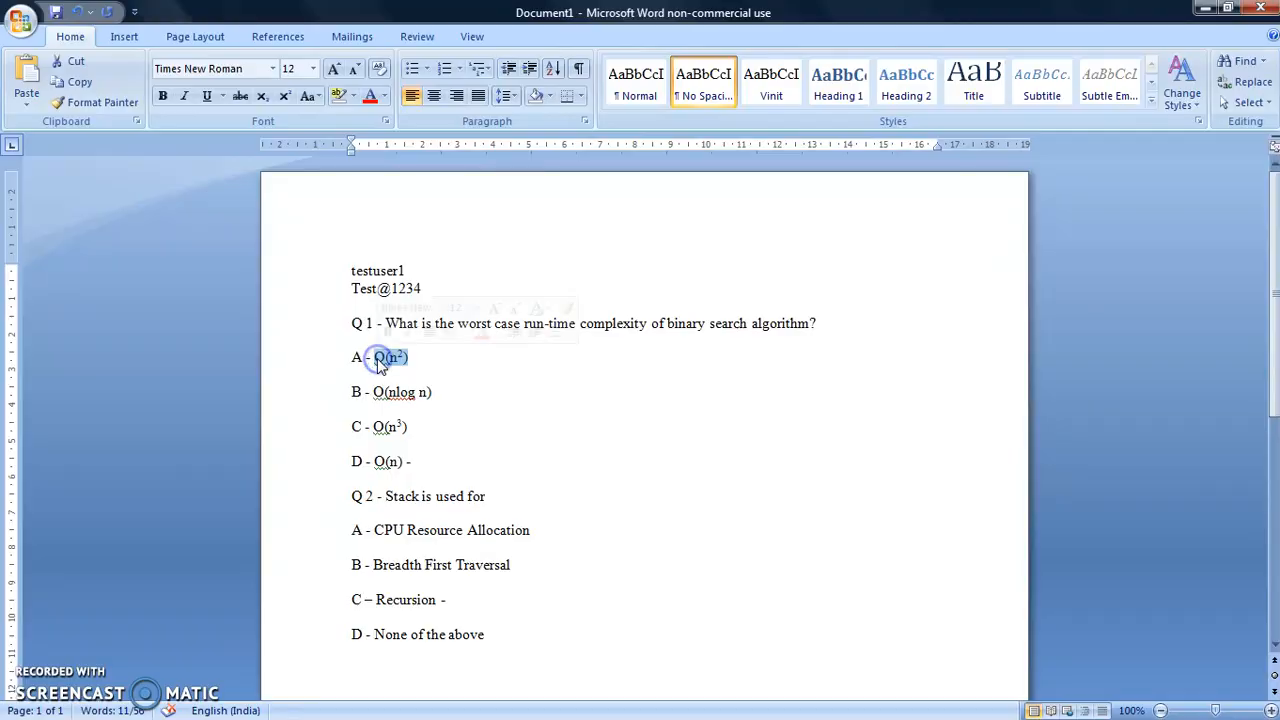
{"action": "key", "text": "alt+Tab"}
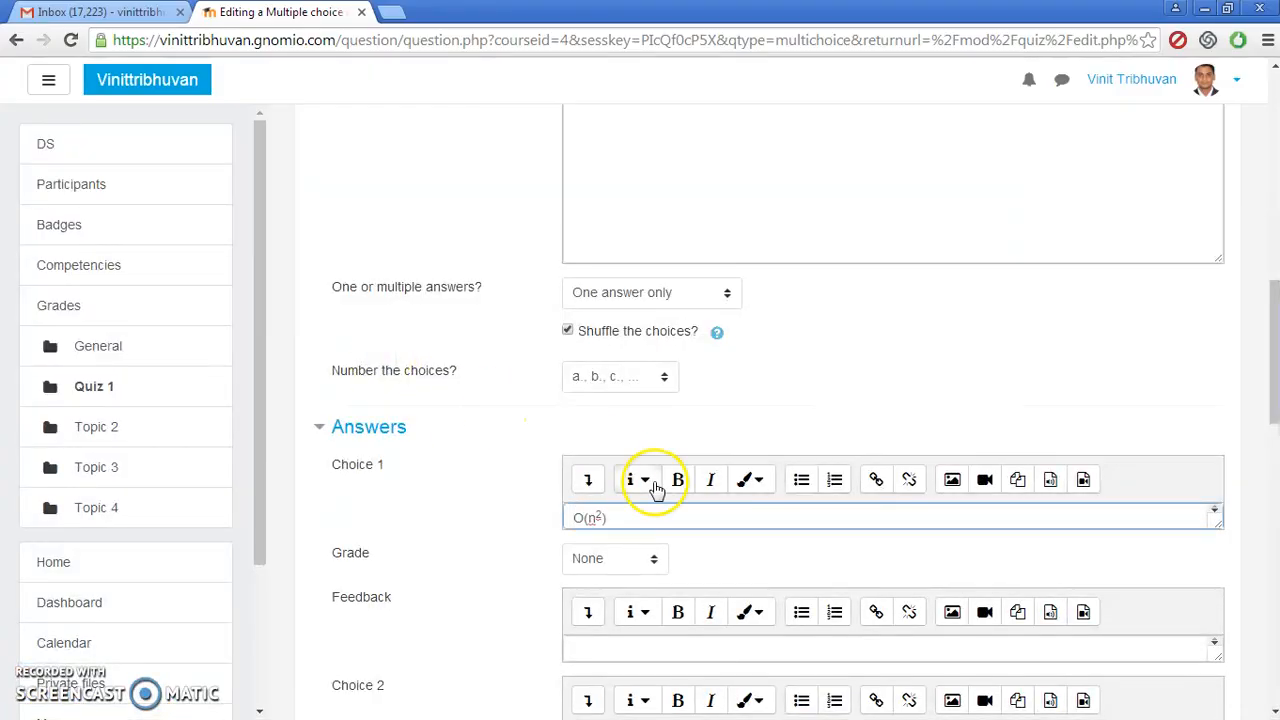
Fill Choice 2 with option B, O(nlog n), copied from the Word document.
{"action": "left_click_drag", "start_coordinate": [1275, 302], "coordinate": [1275, 352]}
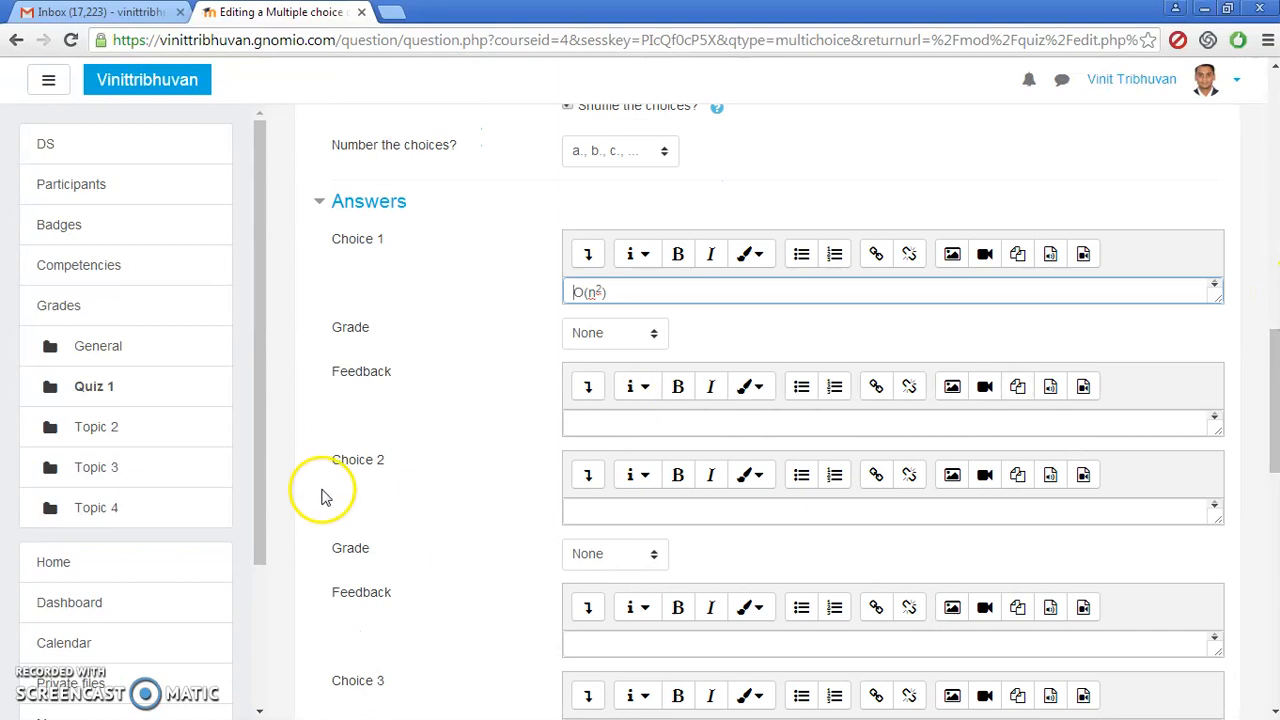
{"action": "left_click", "coordinate": [608, 509]}
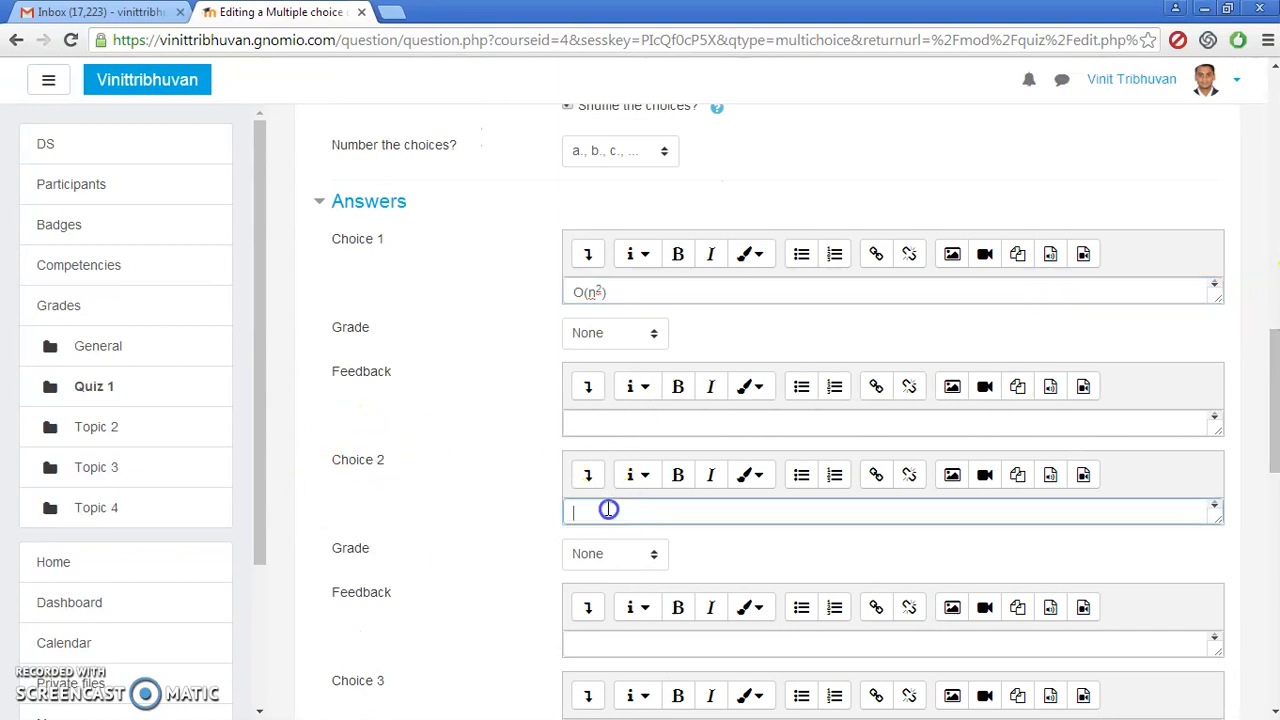
{"action": "key", "text": "alt+Tab"}
{"action": "left_click_drag", "start_coordinate": [432, 393], "coordinate": [379, 393]}
{"action": "key", "text": "ctrl+c"}
{"action": "key", "text": "alt+Tab"}
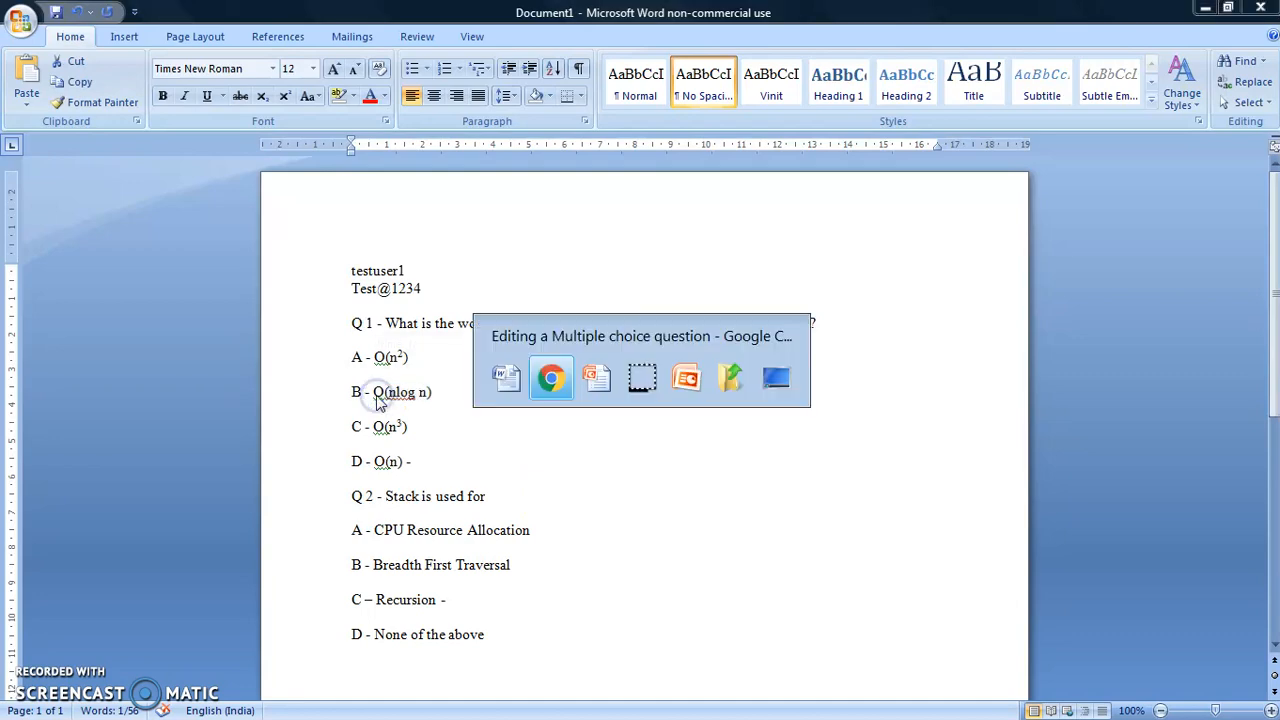
{"action": "key", "text": "ctrl+v"}
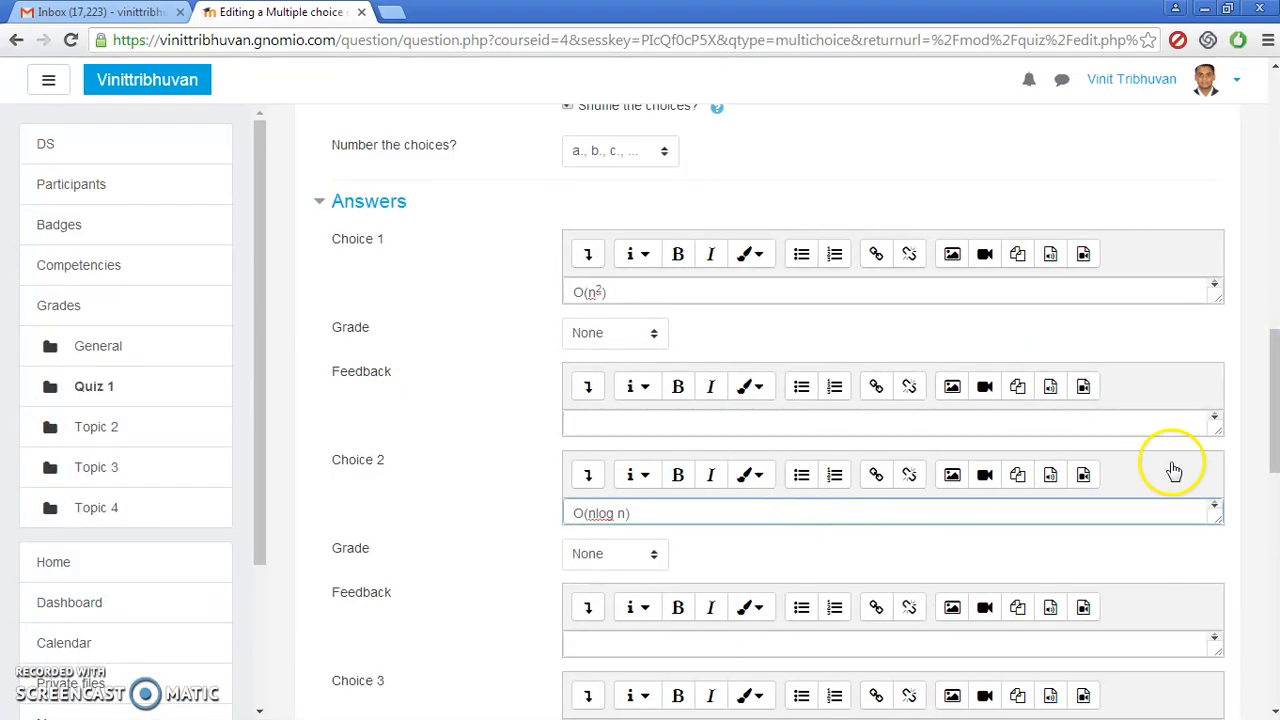
Fill Choice 3 with option C, O(n³), copied from the Word document.
{"action": "left_click_drag", "start_coordinate": [1272, 403], "coordinate": [1270, 463]}
{"action": "left_click", "coordinate": [943, 458]}
{"action": "key", "text": "alt+Tab"}
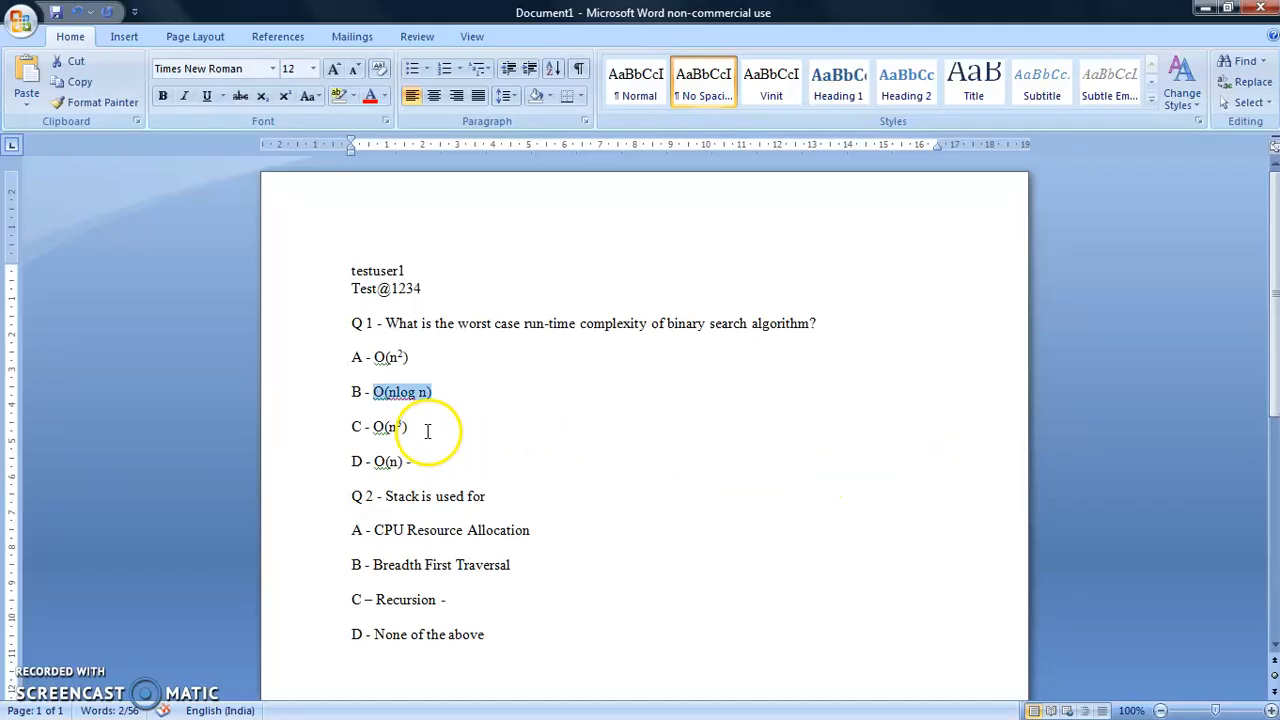
{"action": "left_click", "coordinate": [396, 426]}
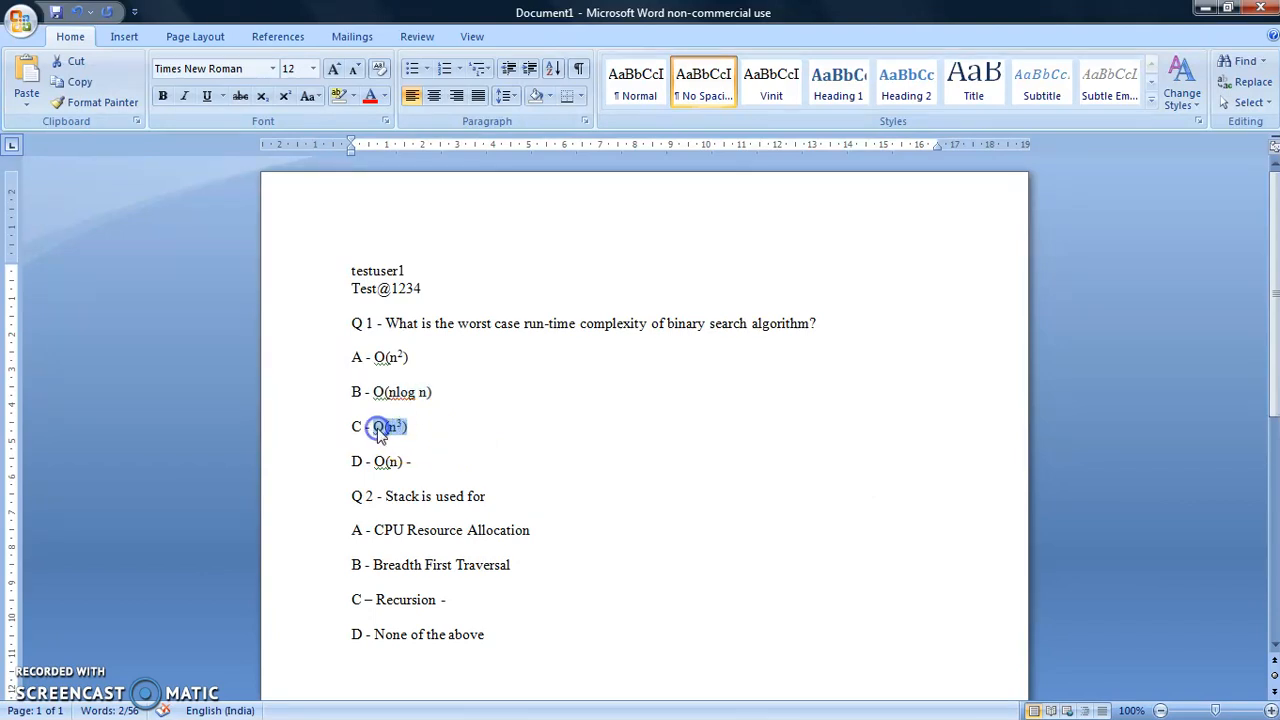
{"action": "key", "text": "alt+Tab"}
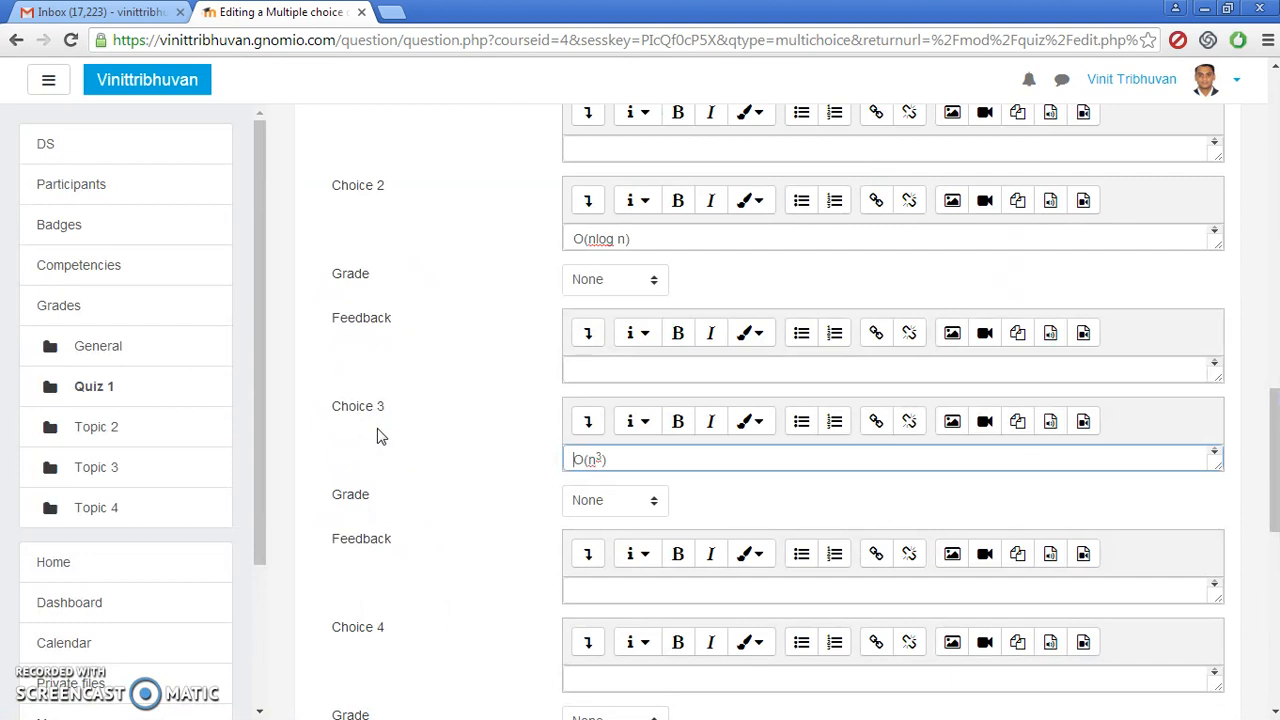
Fill Choice 4 with option D, O(n), copied from the Word document without its trailing dash.
{"action": "left_click", "coordinate": [620, 677]}
{"action": "key", "text": "alt+Tab"}
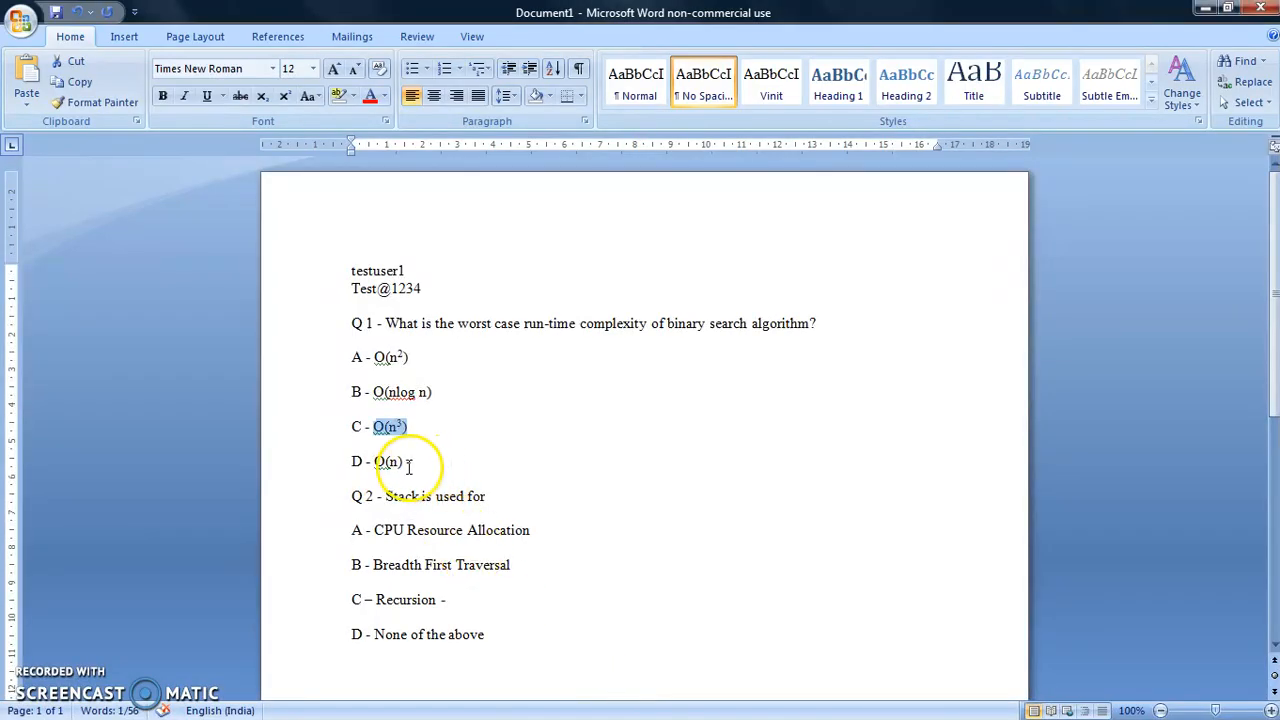
{"action": "double_click", "coordinate": [388, 461]}
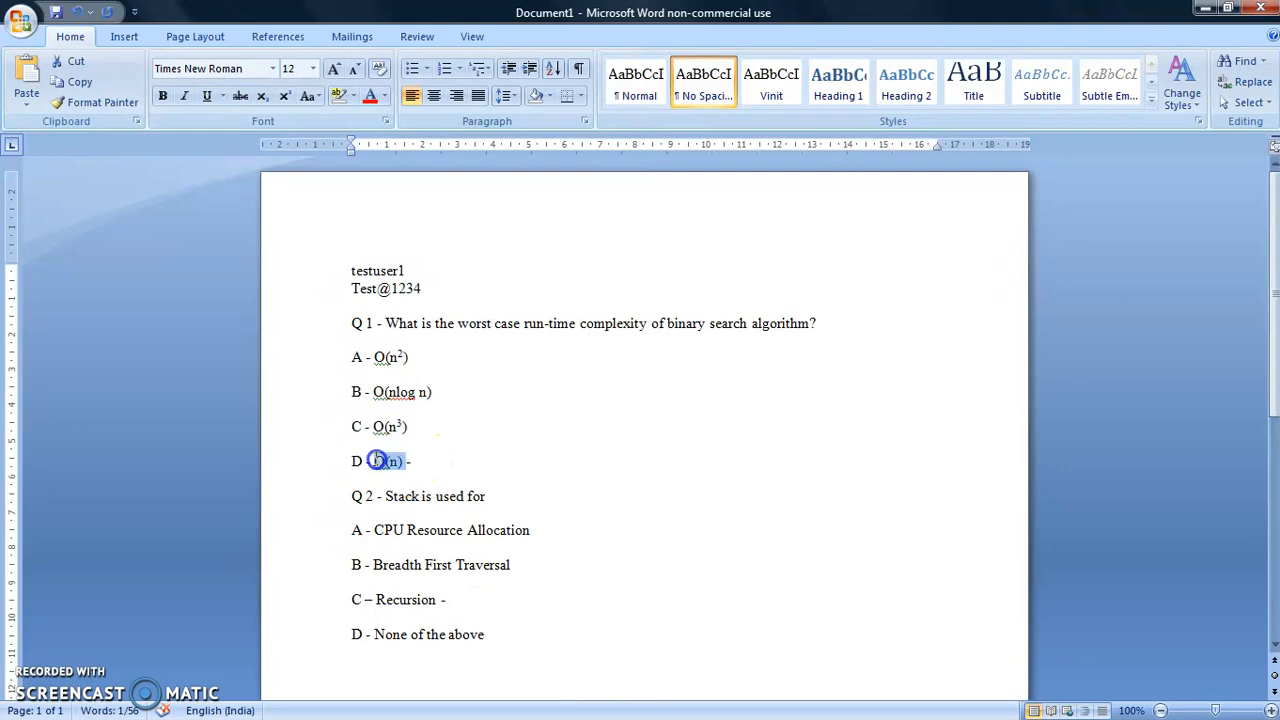
{"action": "key", "text": "alt+Tab"}
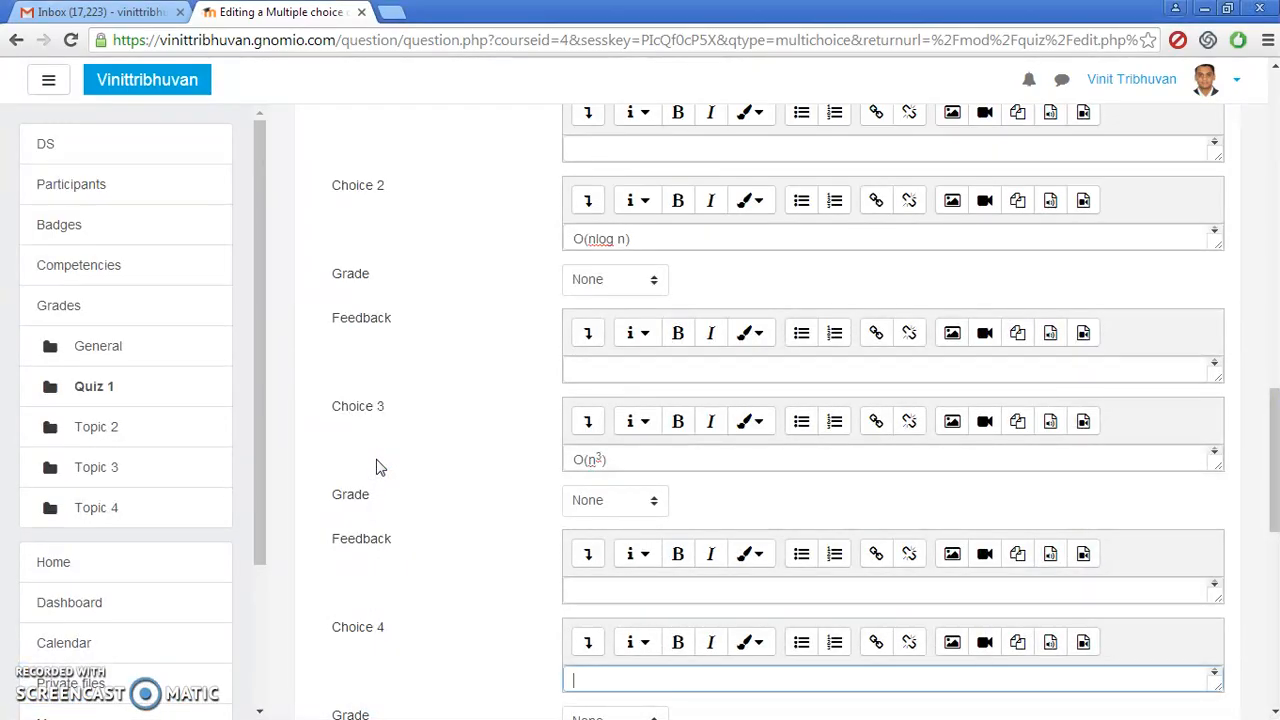
{"action": "left_click", "coordinate": [582, 597]}
Set the grade of Choice 4 to 100% and save the question to the quiz.
{"action": "left_click_drag", "start_coordinate": [1275, 428], "coordinate": [1275, 462]}
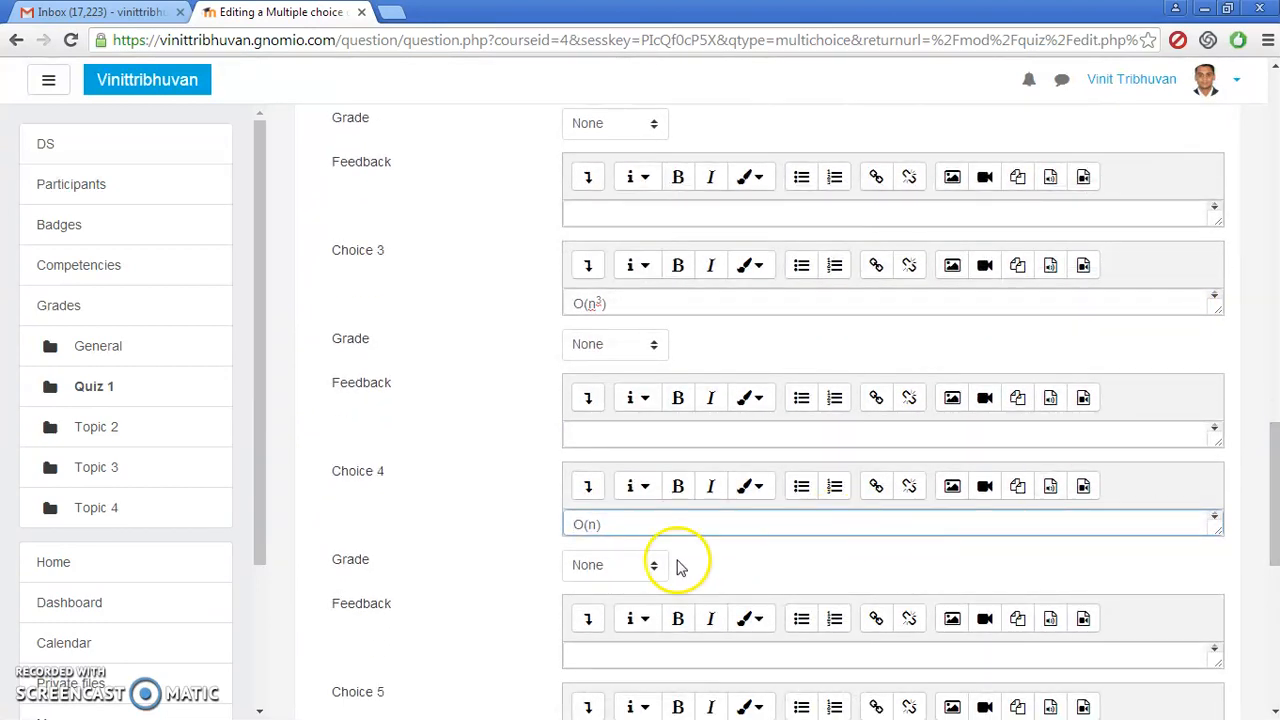
{"action": "left_click", "coordinate": [640, 566]}
{"action": "key", "text": "Down"}
{"action": "key", "text": "Return"}
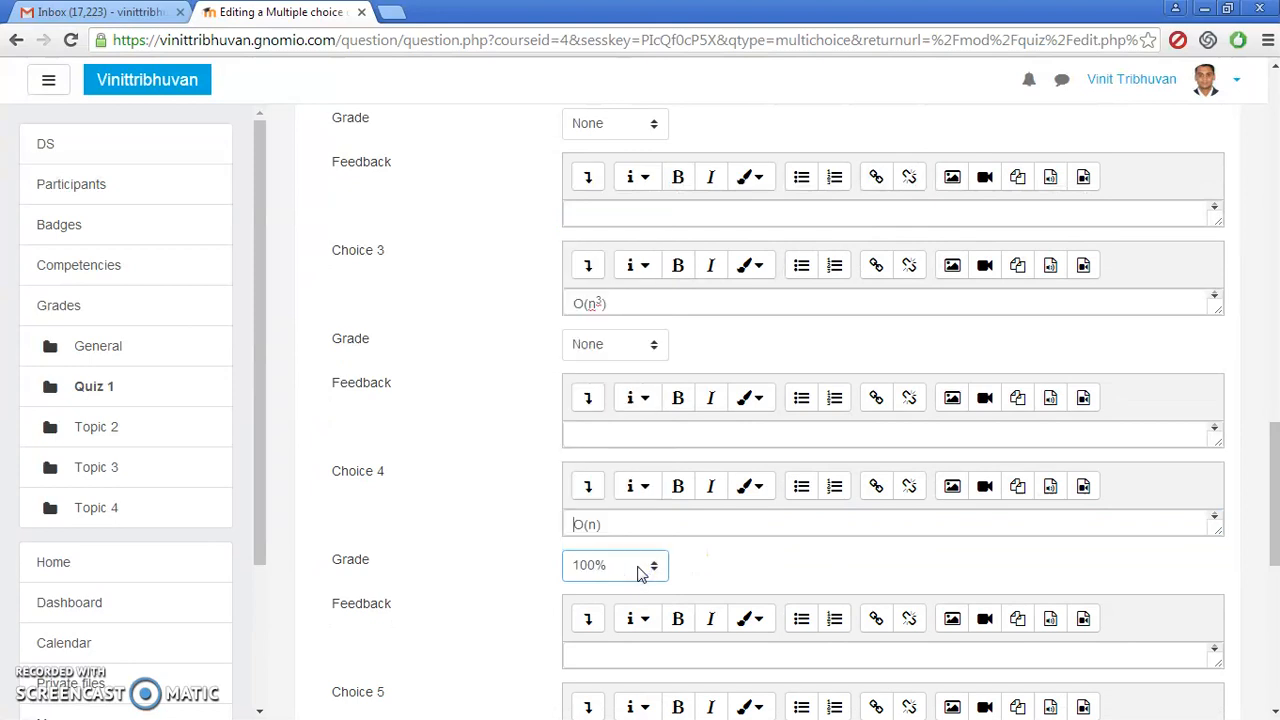
{"action": "left_click", "coordinate": [677, 564]}
{"action": "left_click", "coordinate": [630, 512]}
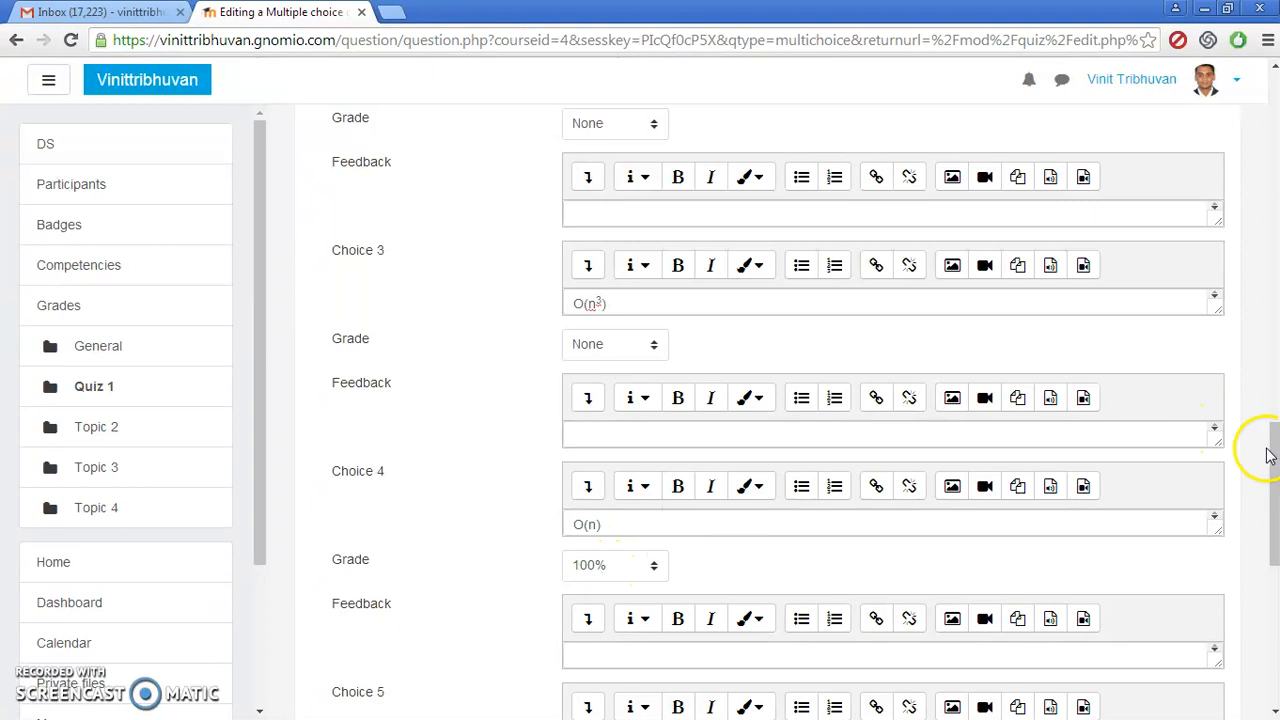
{"action": "left_click_drag", "start_coordinate": [1272, 456], "coordinate": [1274, 572]}
{"action": "left_click", "coordinate": [592, 584]}
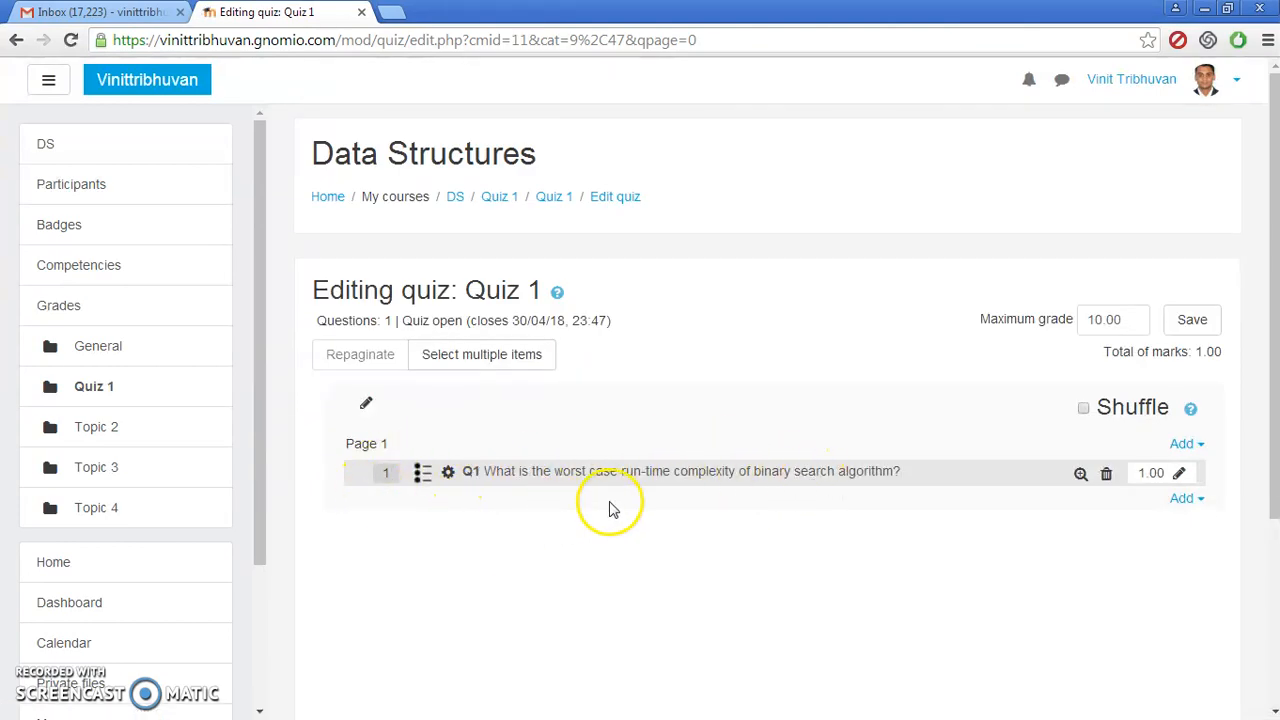
Try to add question Q1 from the question bank at the end of Quiz 1.
{"action": "left_click", "coordinate": [1184, 446]}
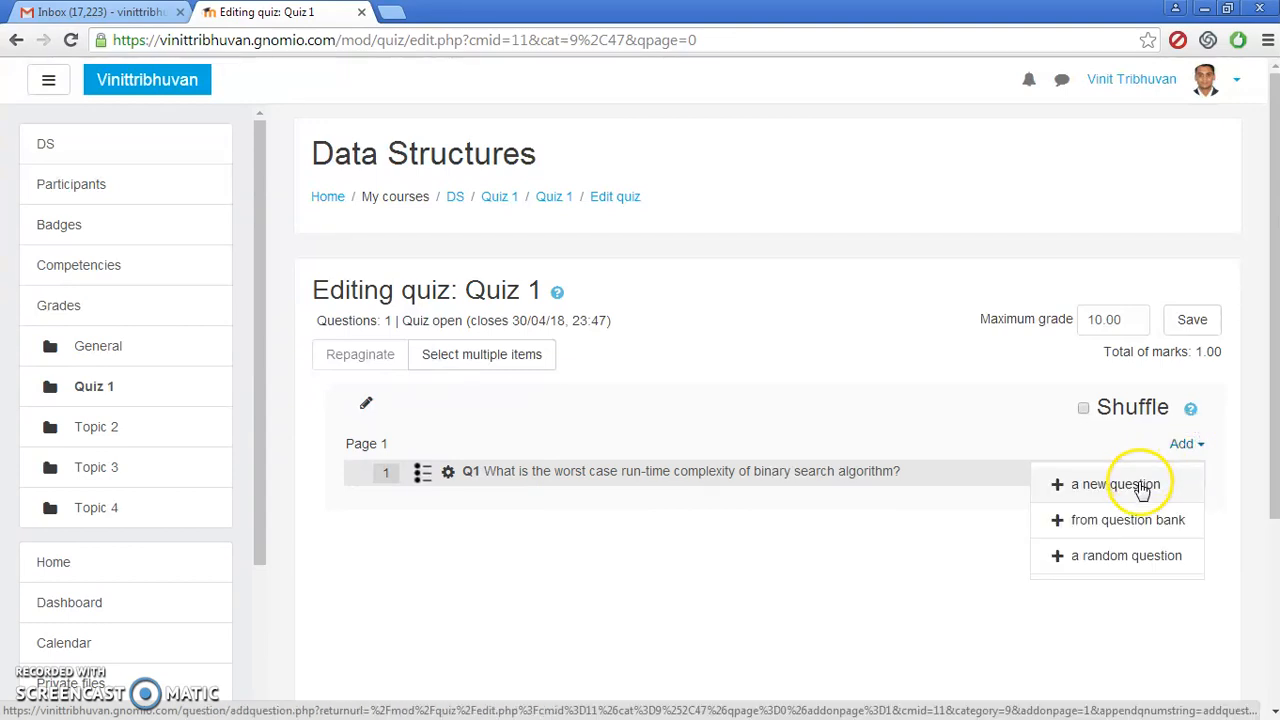
{"action": "left_click", "coordinate": [973, 543]}
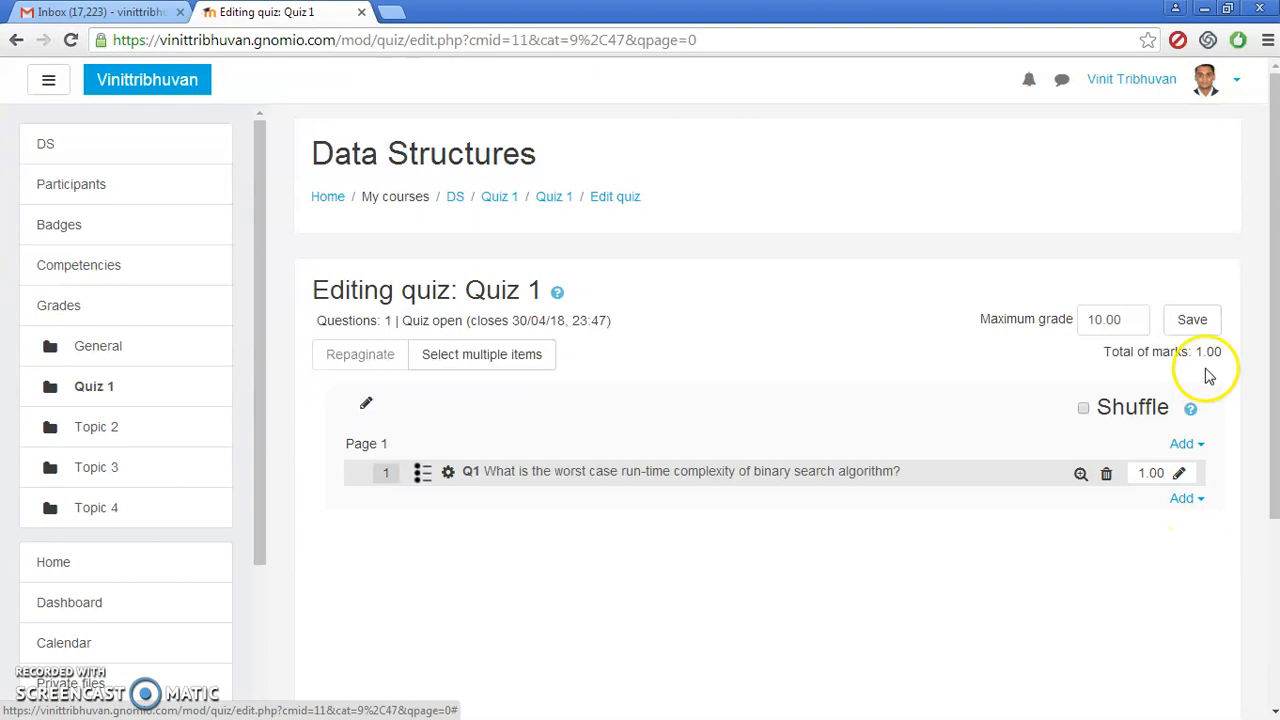
{"action": "left_click", "coordinate": [1182, 499]}
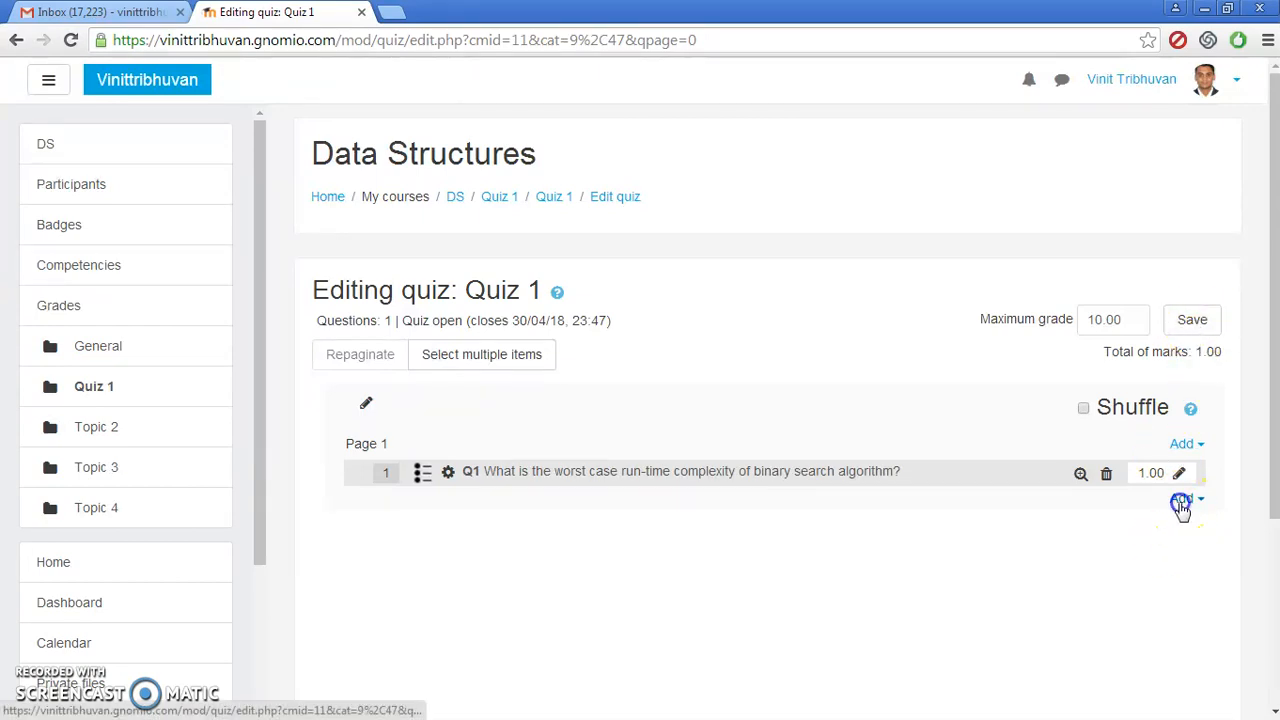
{"action": "left_click", "coordinate": [1117, 588]}
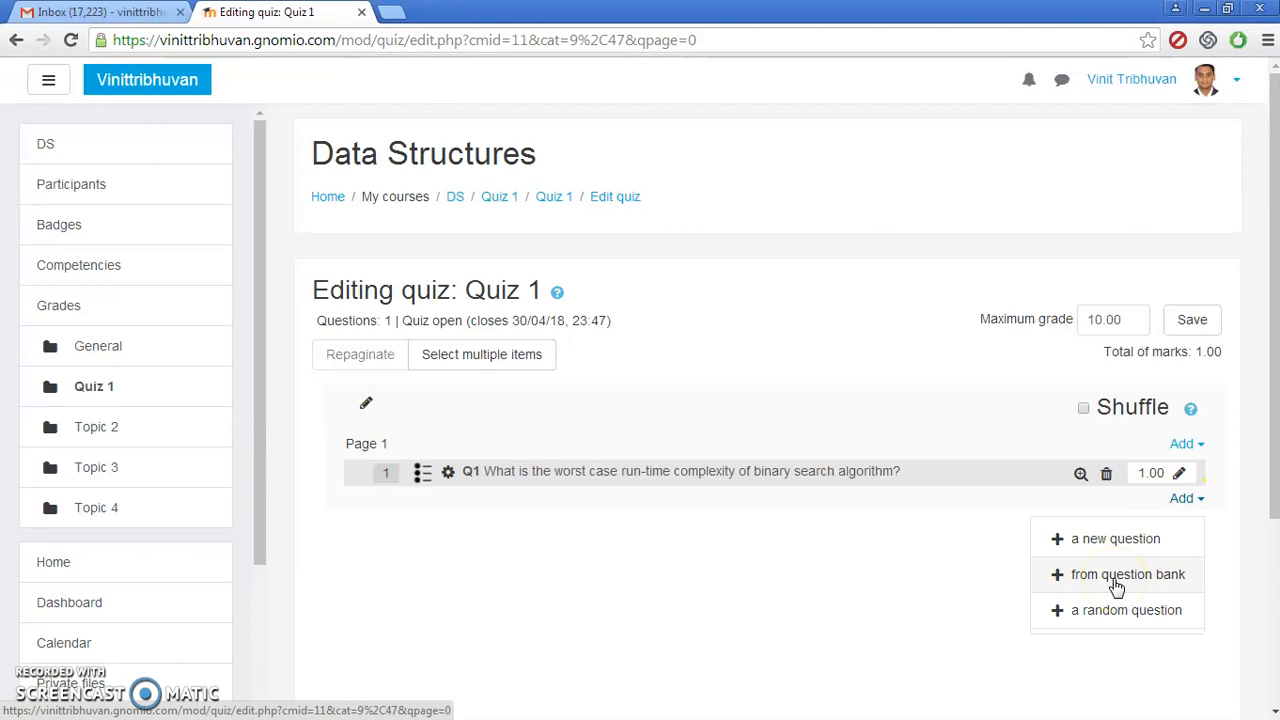
{"action": "left_click", "coordinate": [1115, 578]}
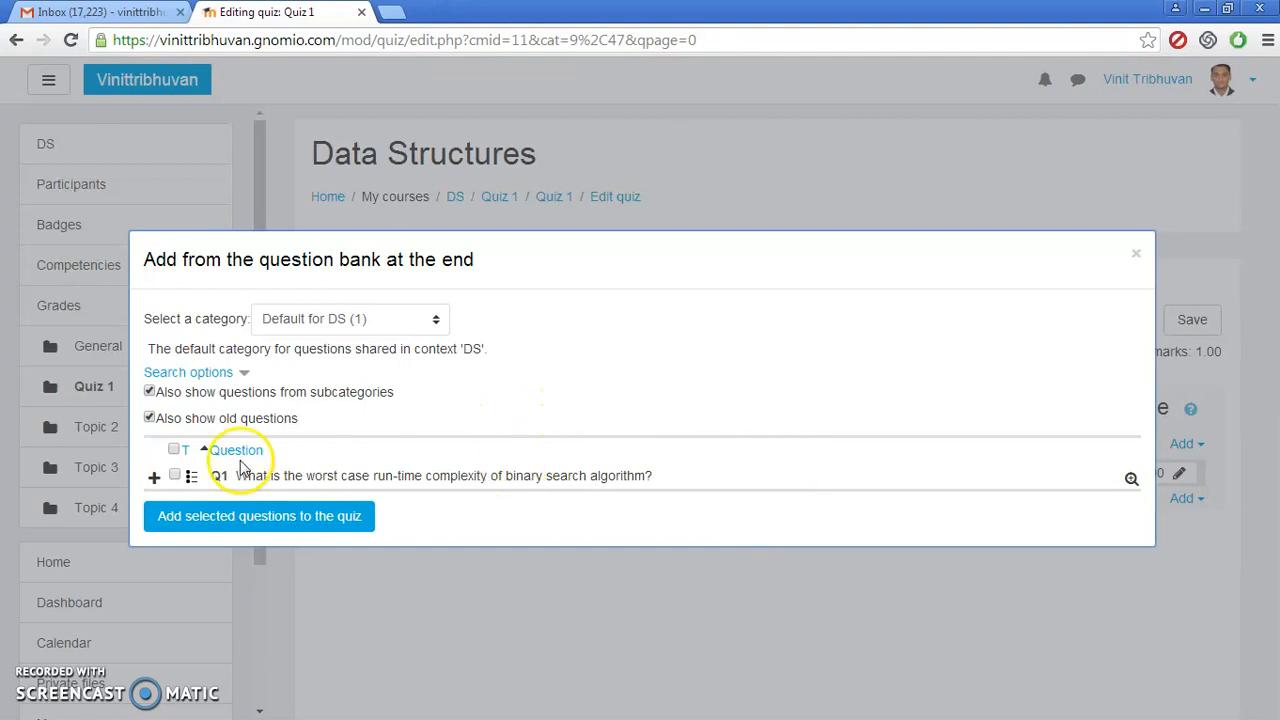
{"action": "left_click", "coordinate": [175, 476]}
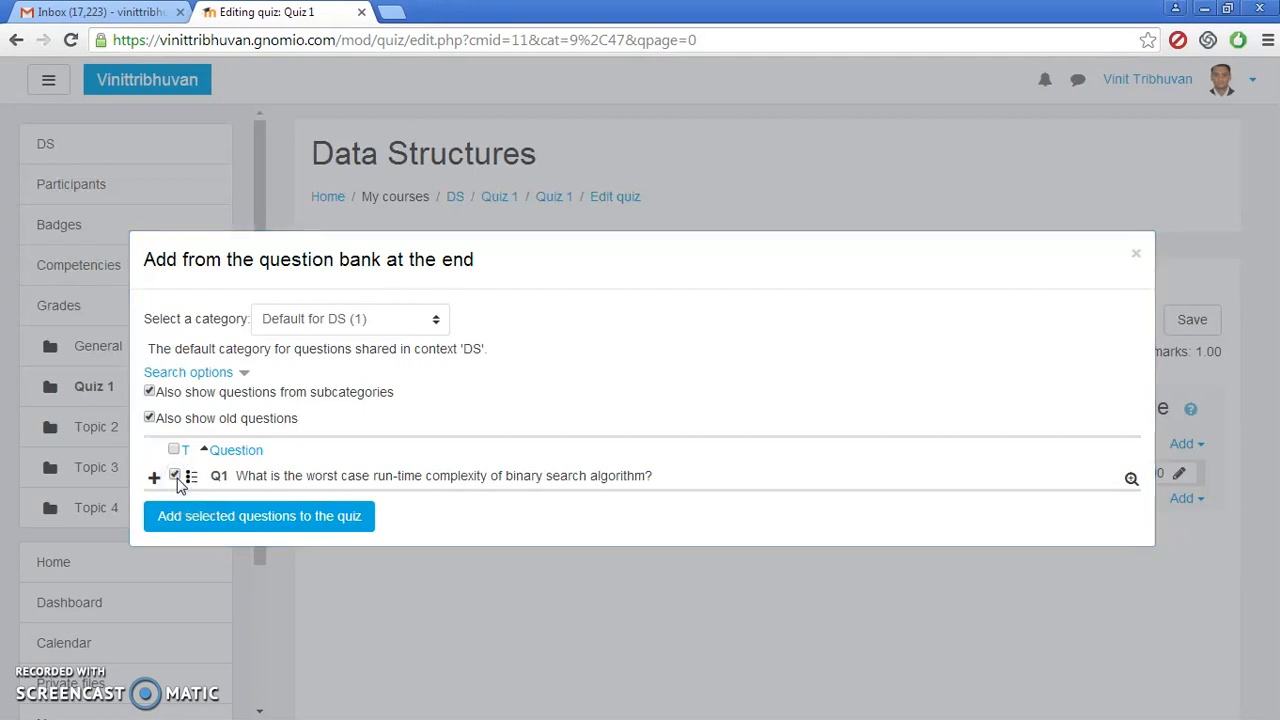
{"action": "left_click", "coordinate": [220, 527]}
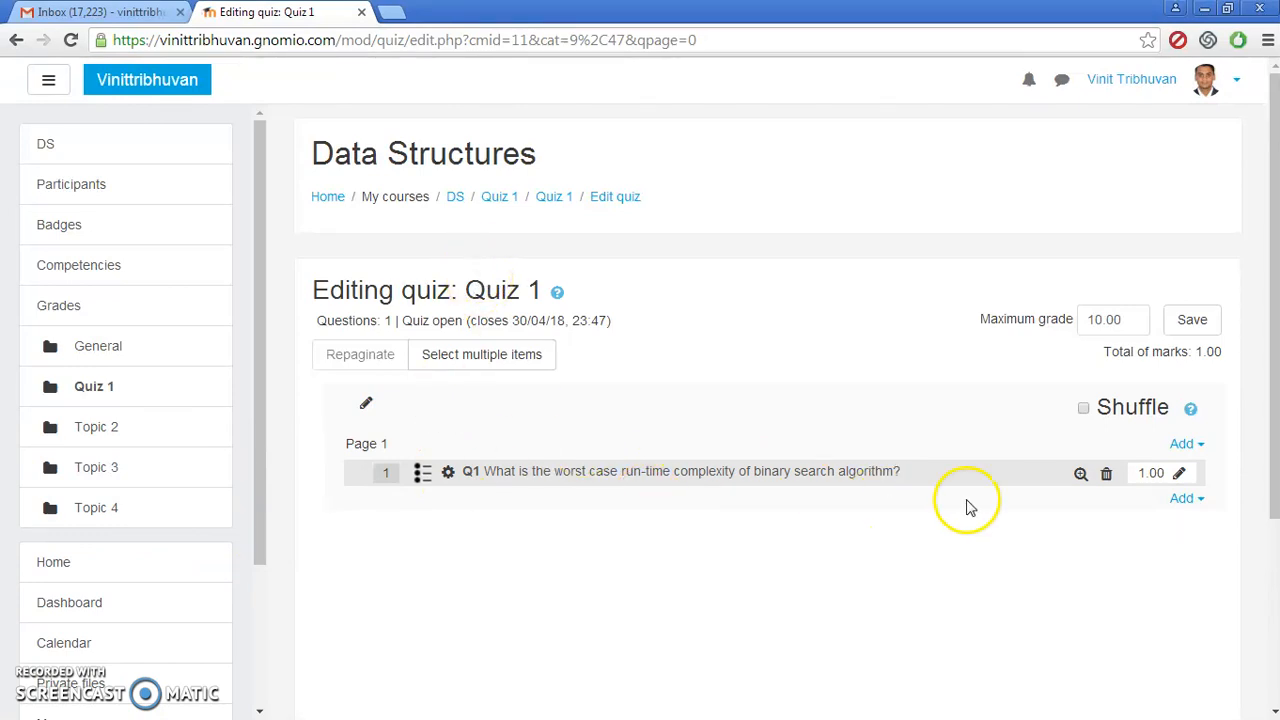
Preview question Q1 to check its text and answer choices, and close the preview.
{"action": "left_click", "coordinate": [1080, 475]}
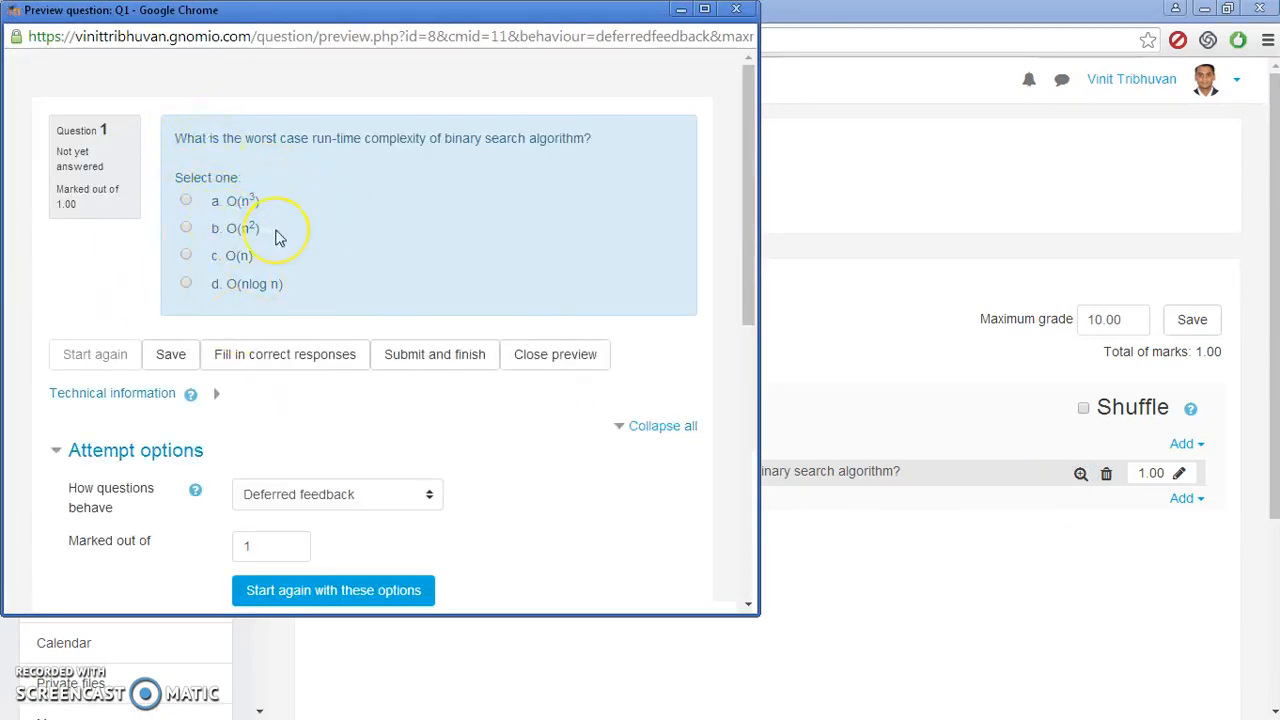
{"action": "left_click", "coordinate": [737, 10]}
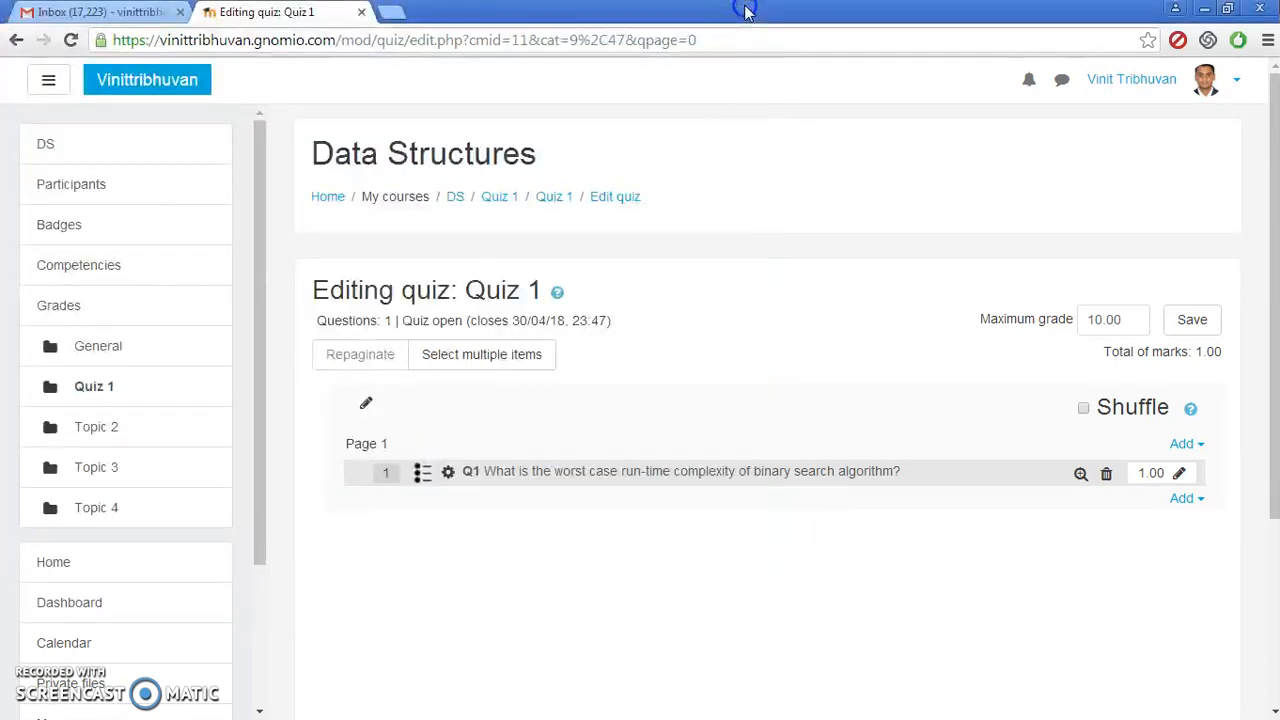
Open the Quiz 1 activity in the Data Structures course and start a timed attempt.
{"action": "left_click", "coordinate": [176, 388]}
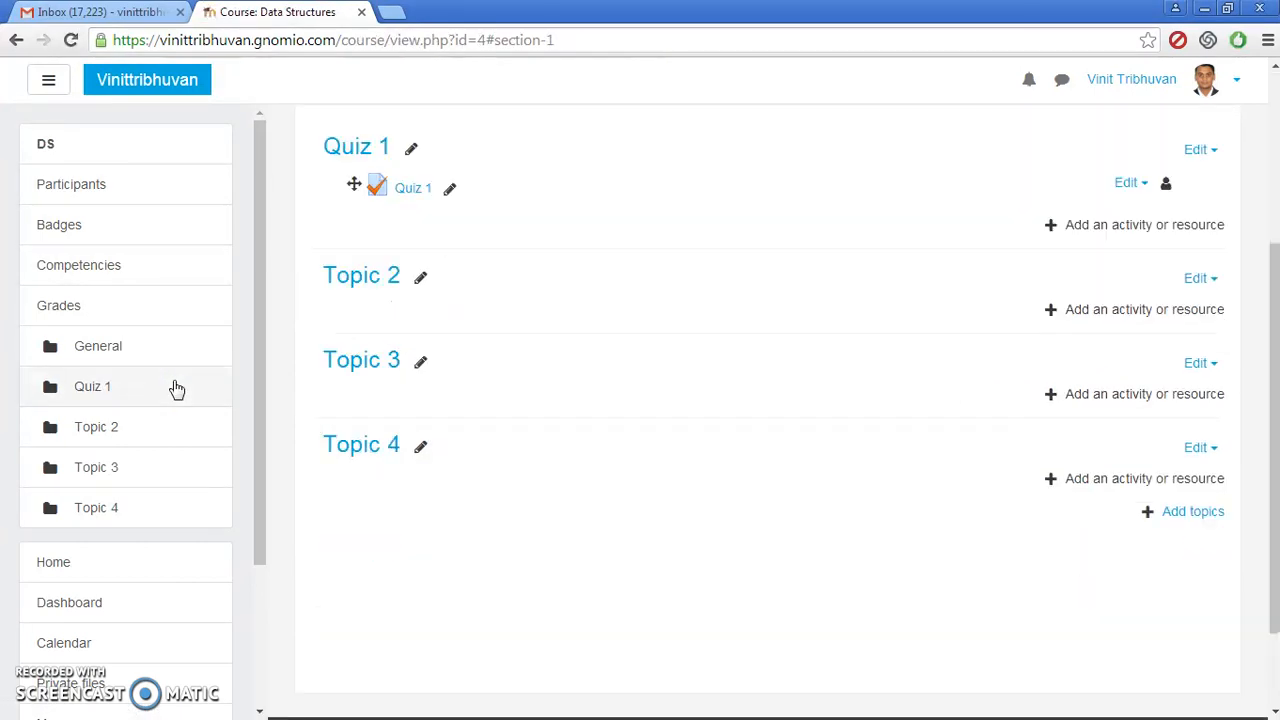
{"action": "left_click", "coordinate": [416, 192]}
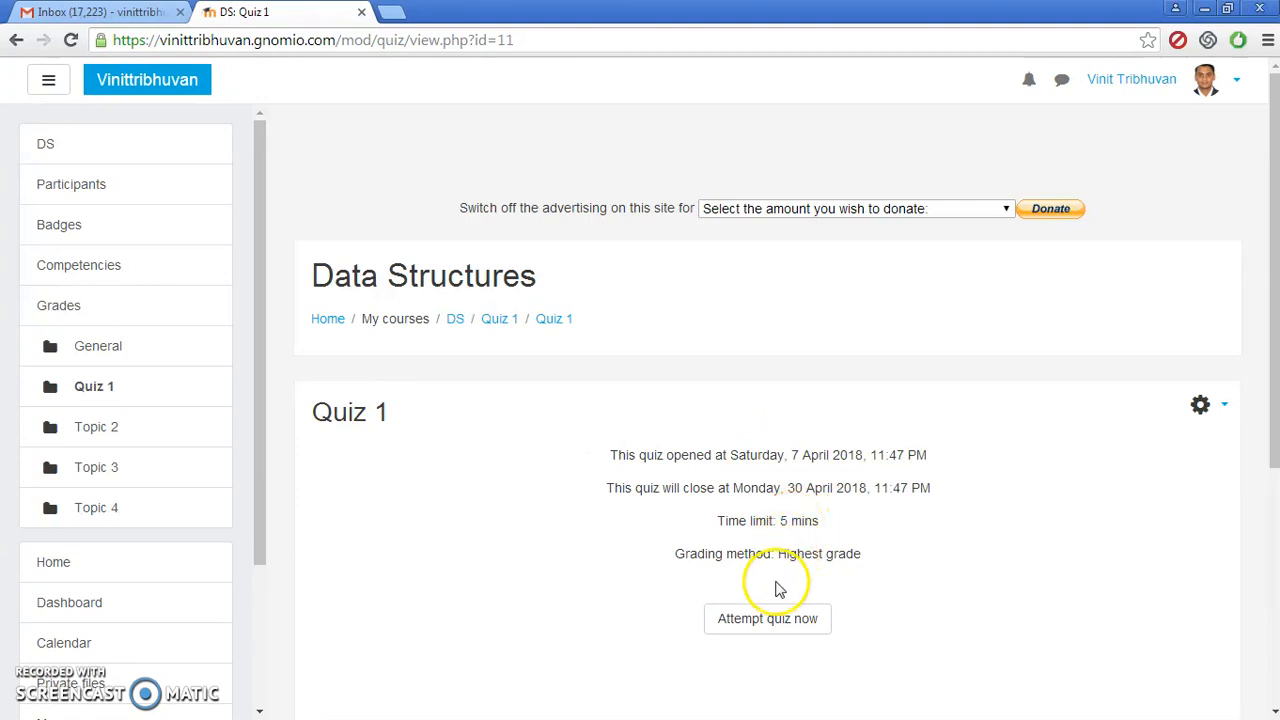
{"action": "left_click", "coordinate": [779, 626]}
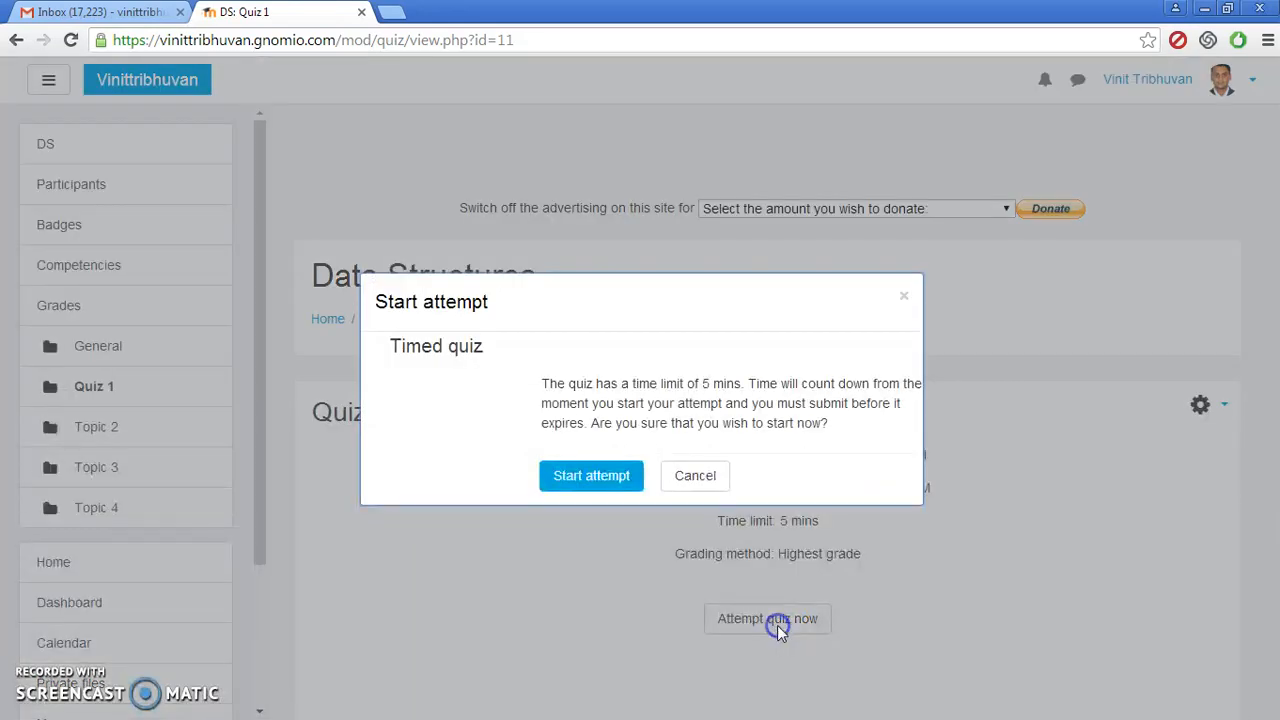
{"action": "left_click", "coordinate": [618, 482]}
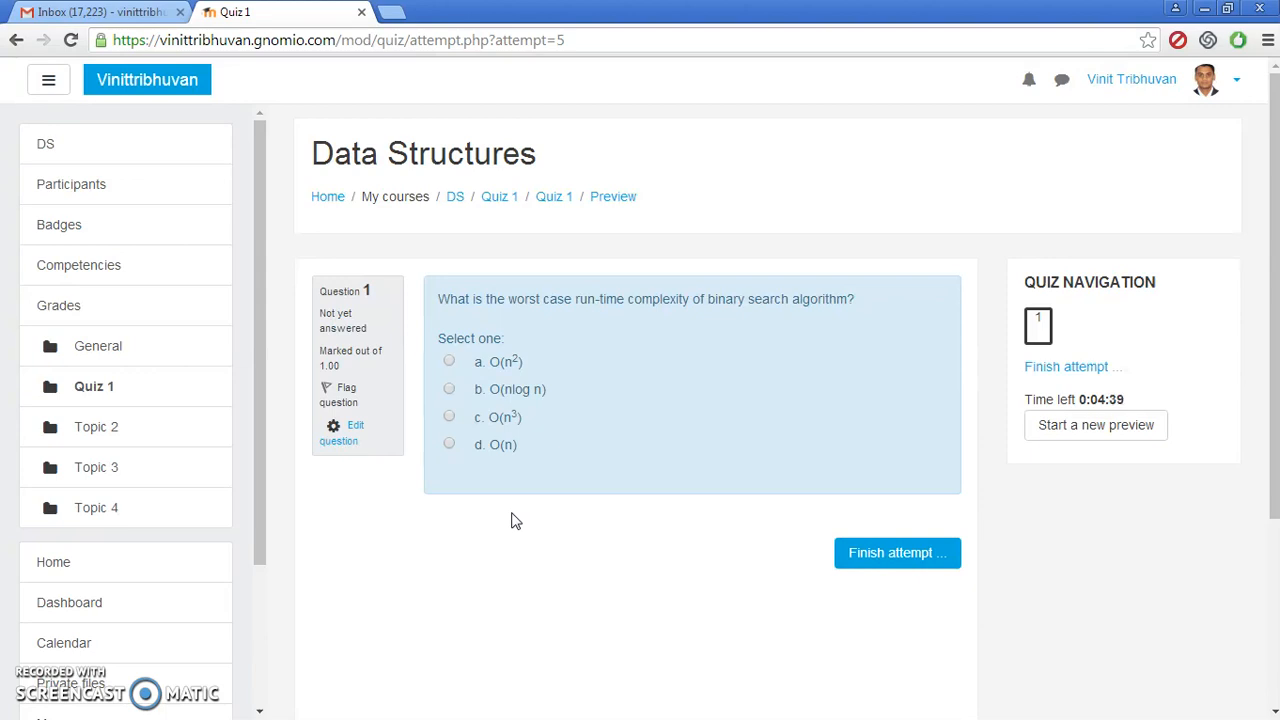
Finish the Quiz 1 attempt without choosing an answer and confirm its submission.
{"action": "left_click", "coordinate": [855, 556]}
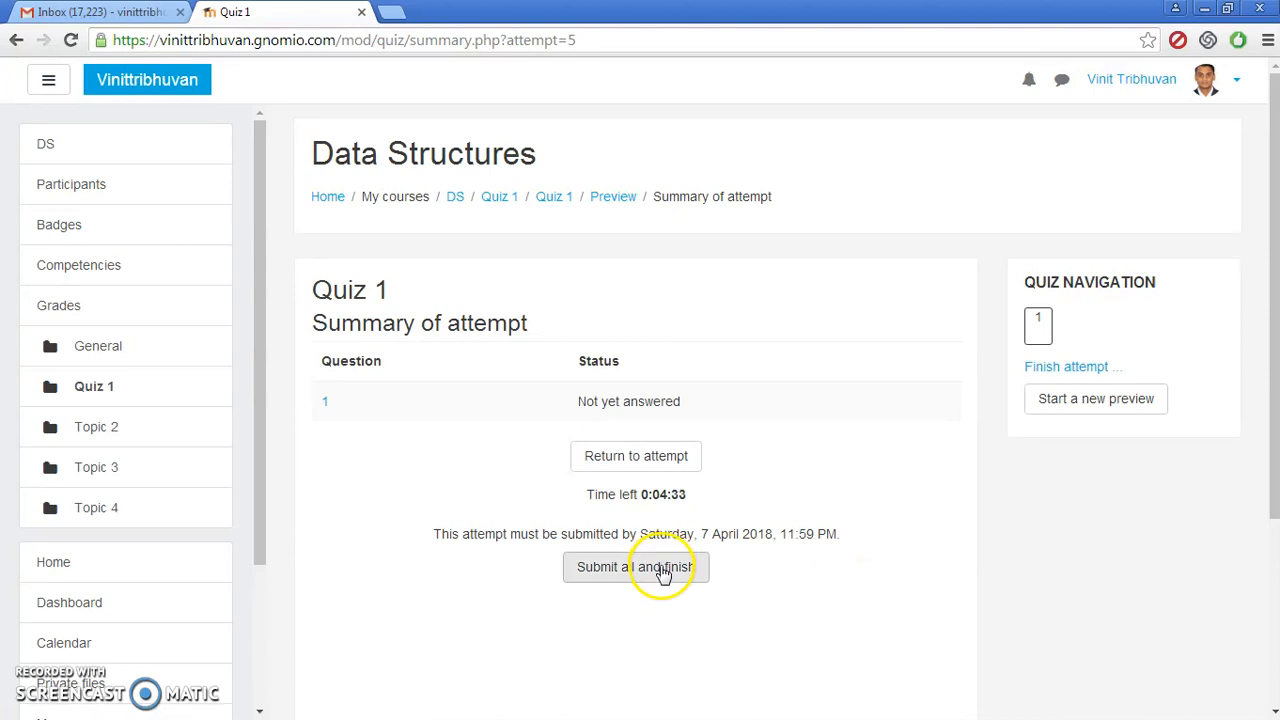
{"action": "left_click", "coordinate": [663, 572]}
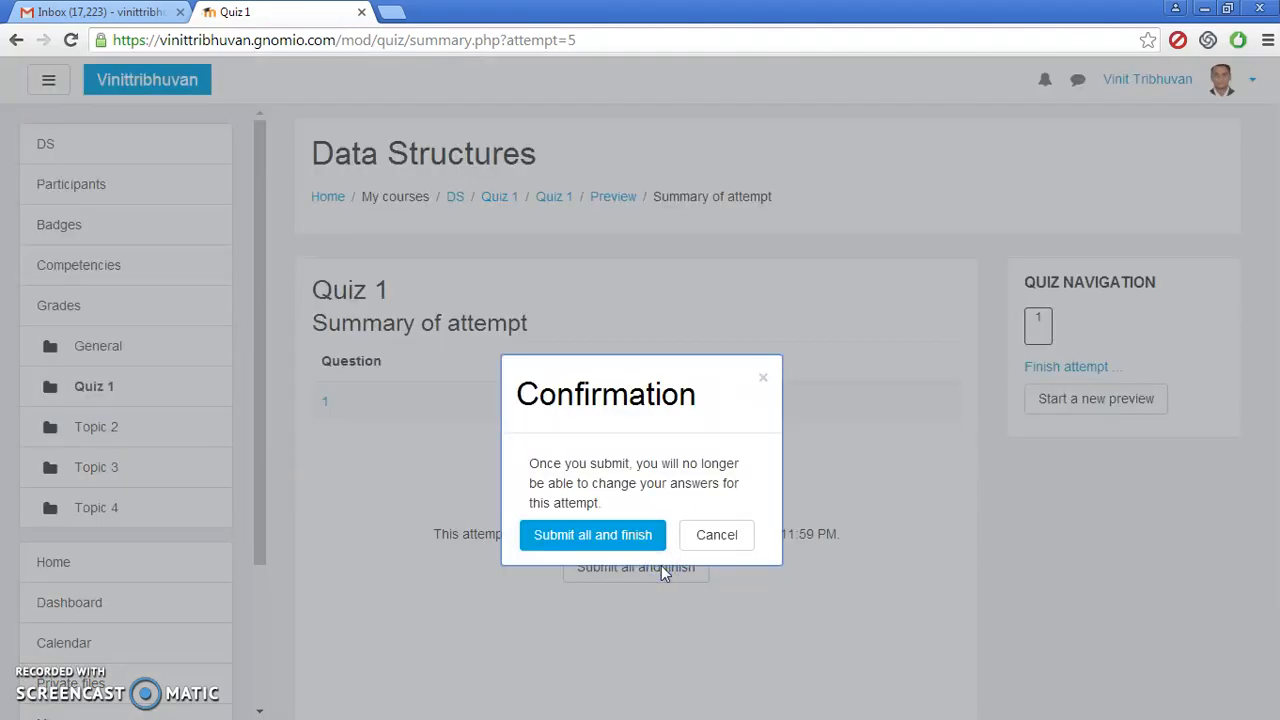
{"action": "left_click", "coordinate": [650, 543]}
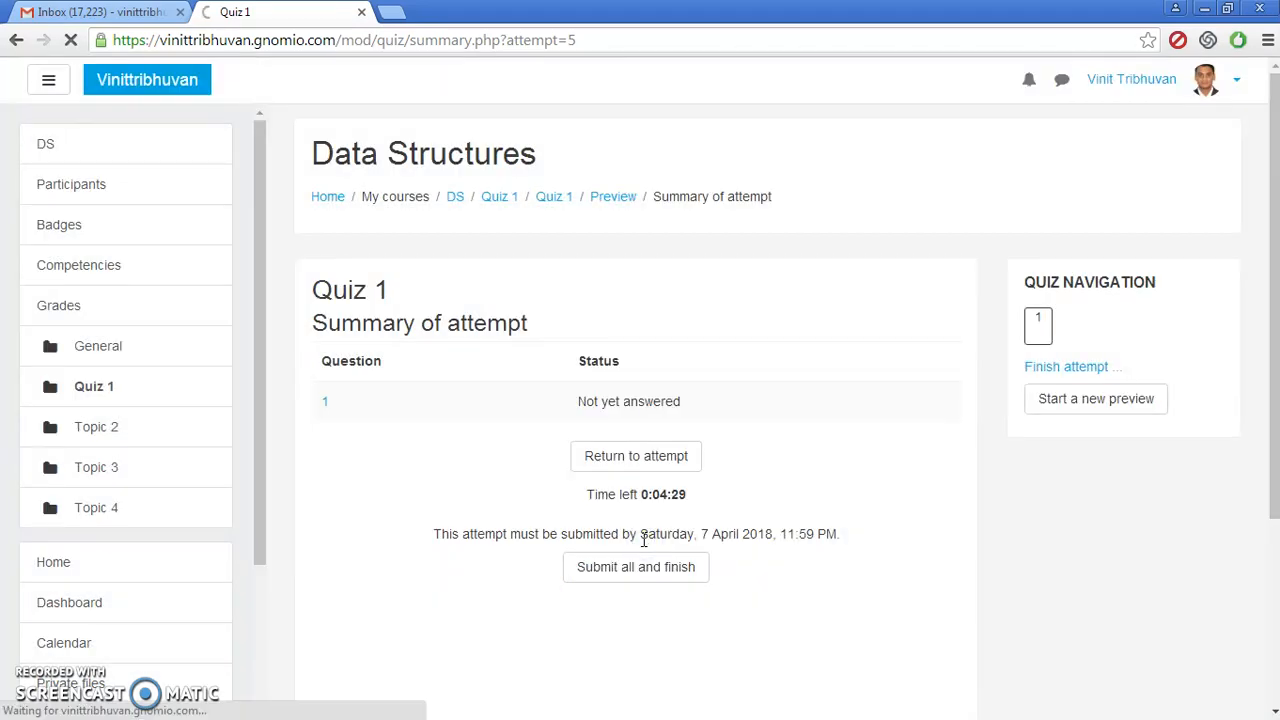